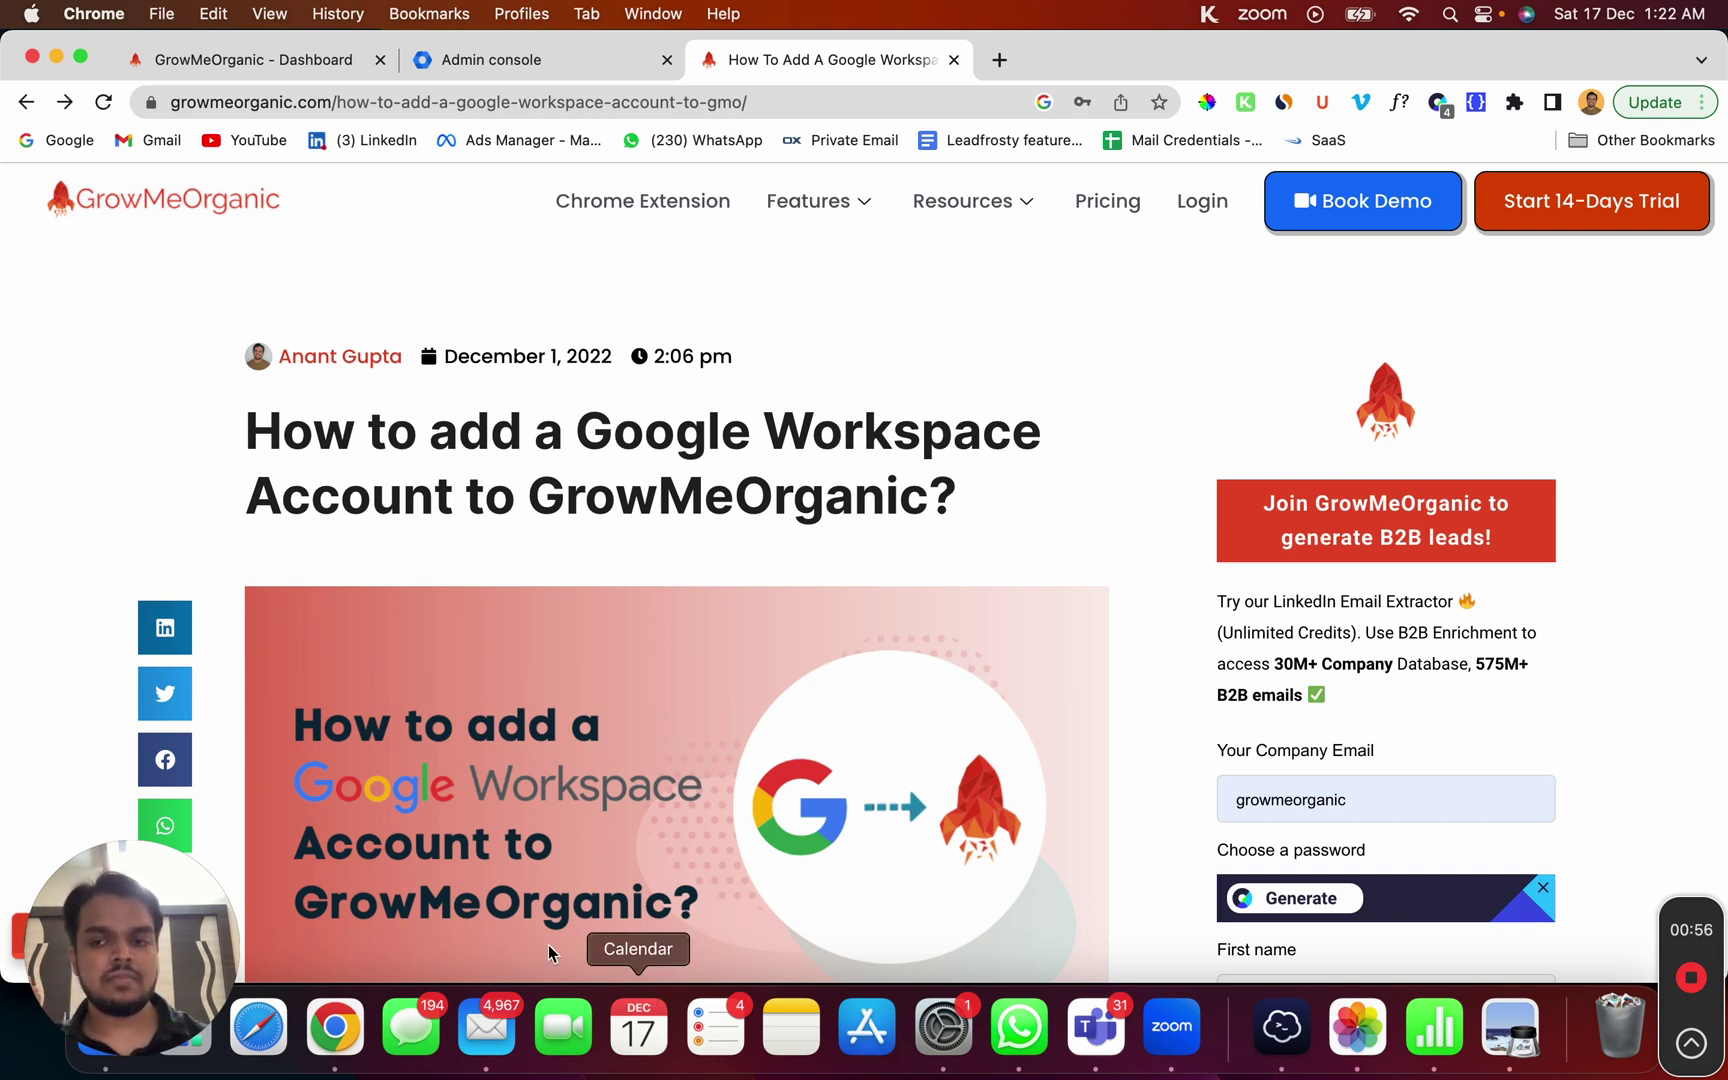
Step: Bring the Gmail Drafts window forward and open the full Gmail settings
right_click(322, 1030)
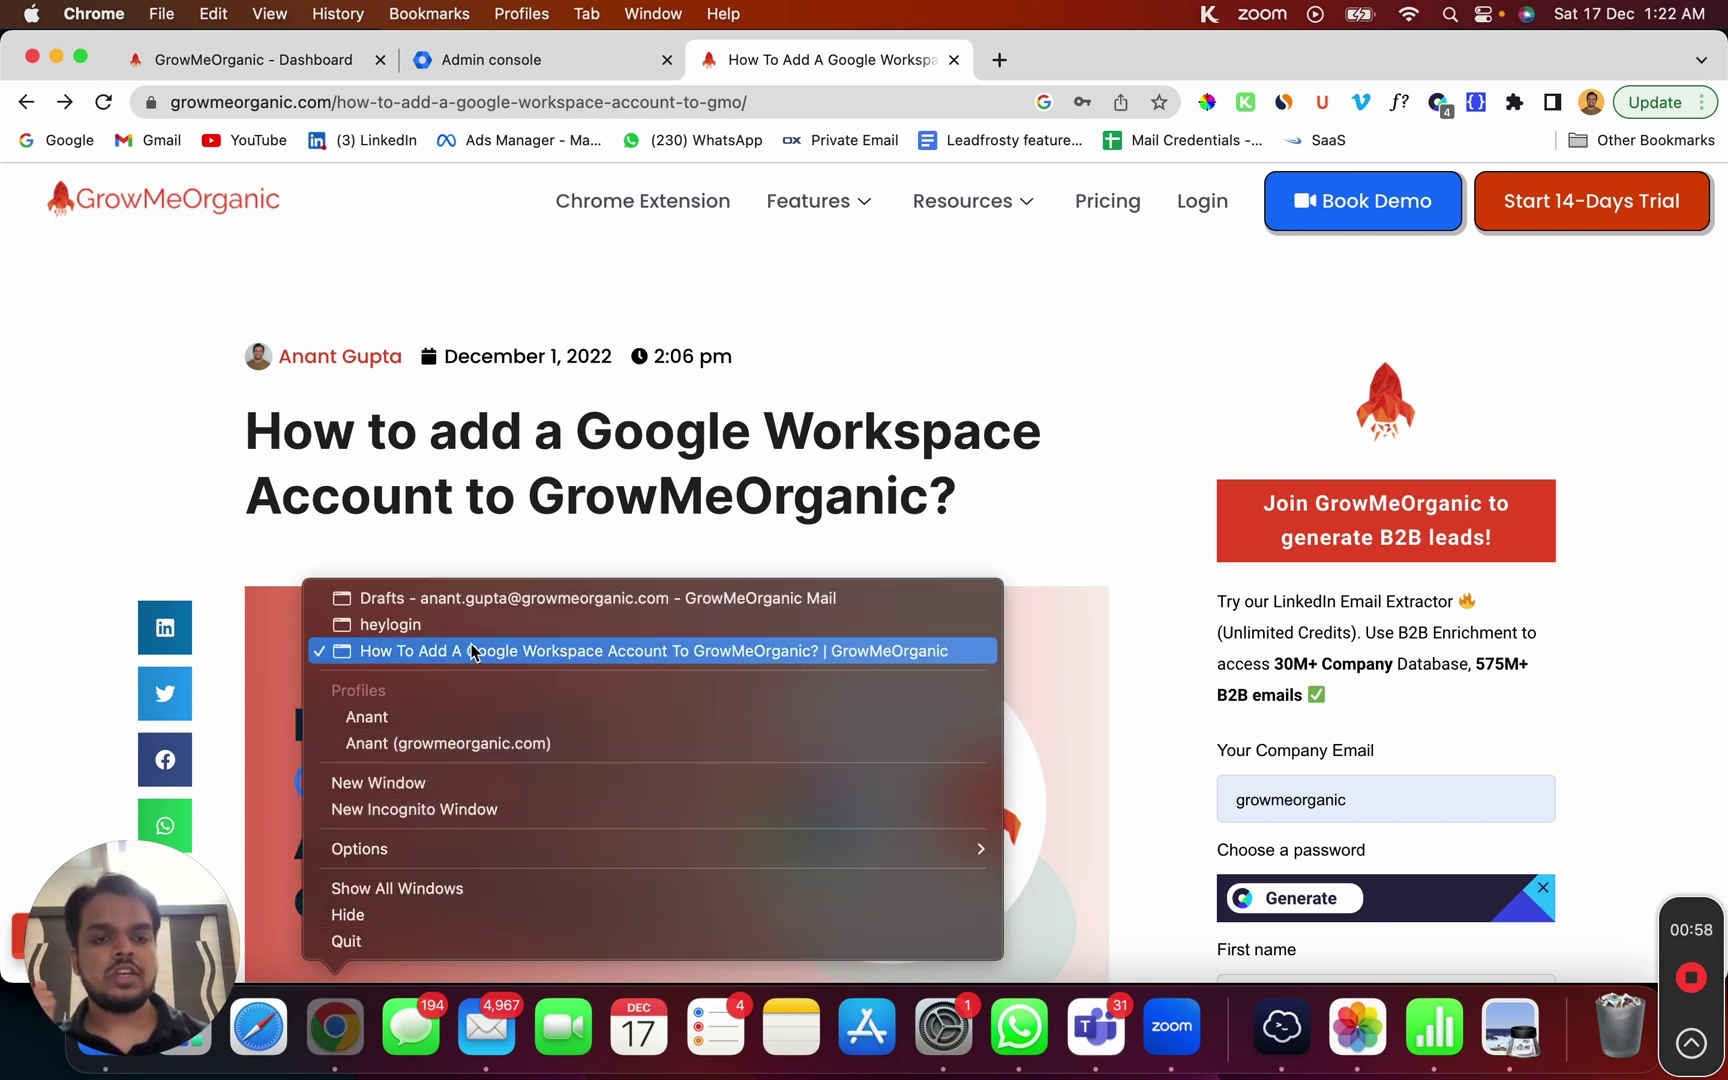
left_click(487, 603)
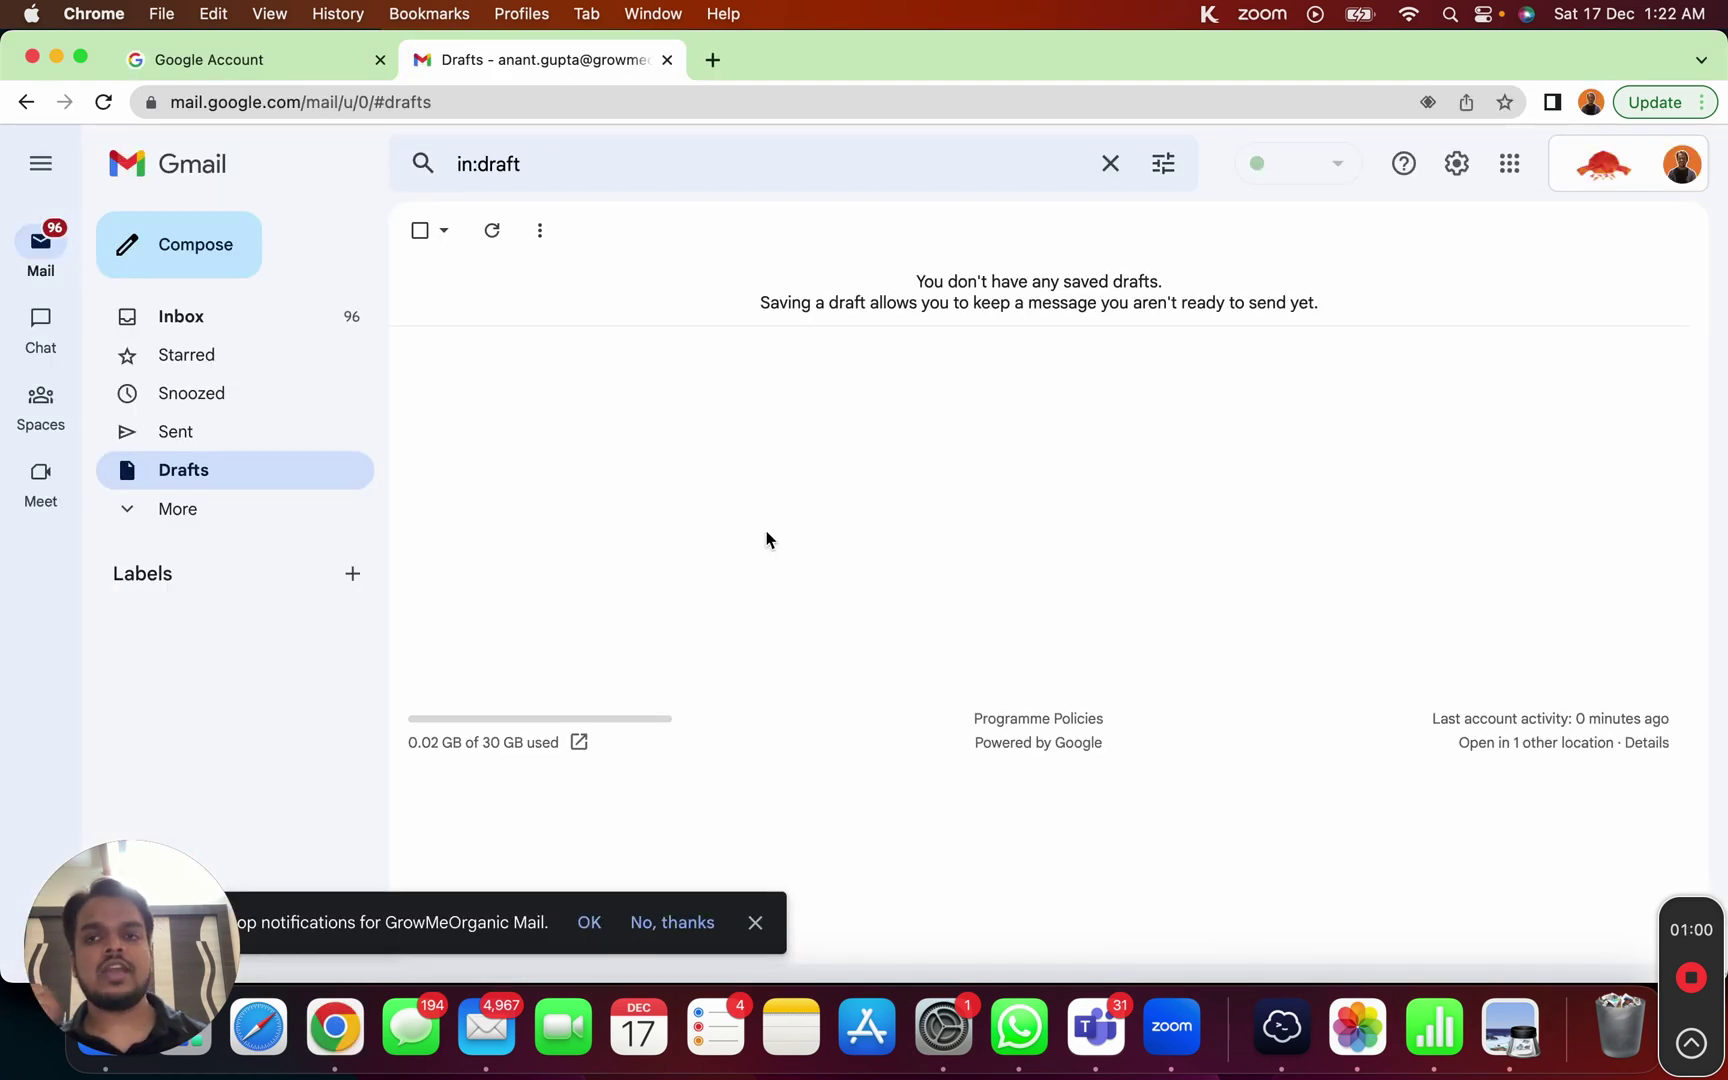
left_click(1682, 168)
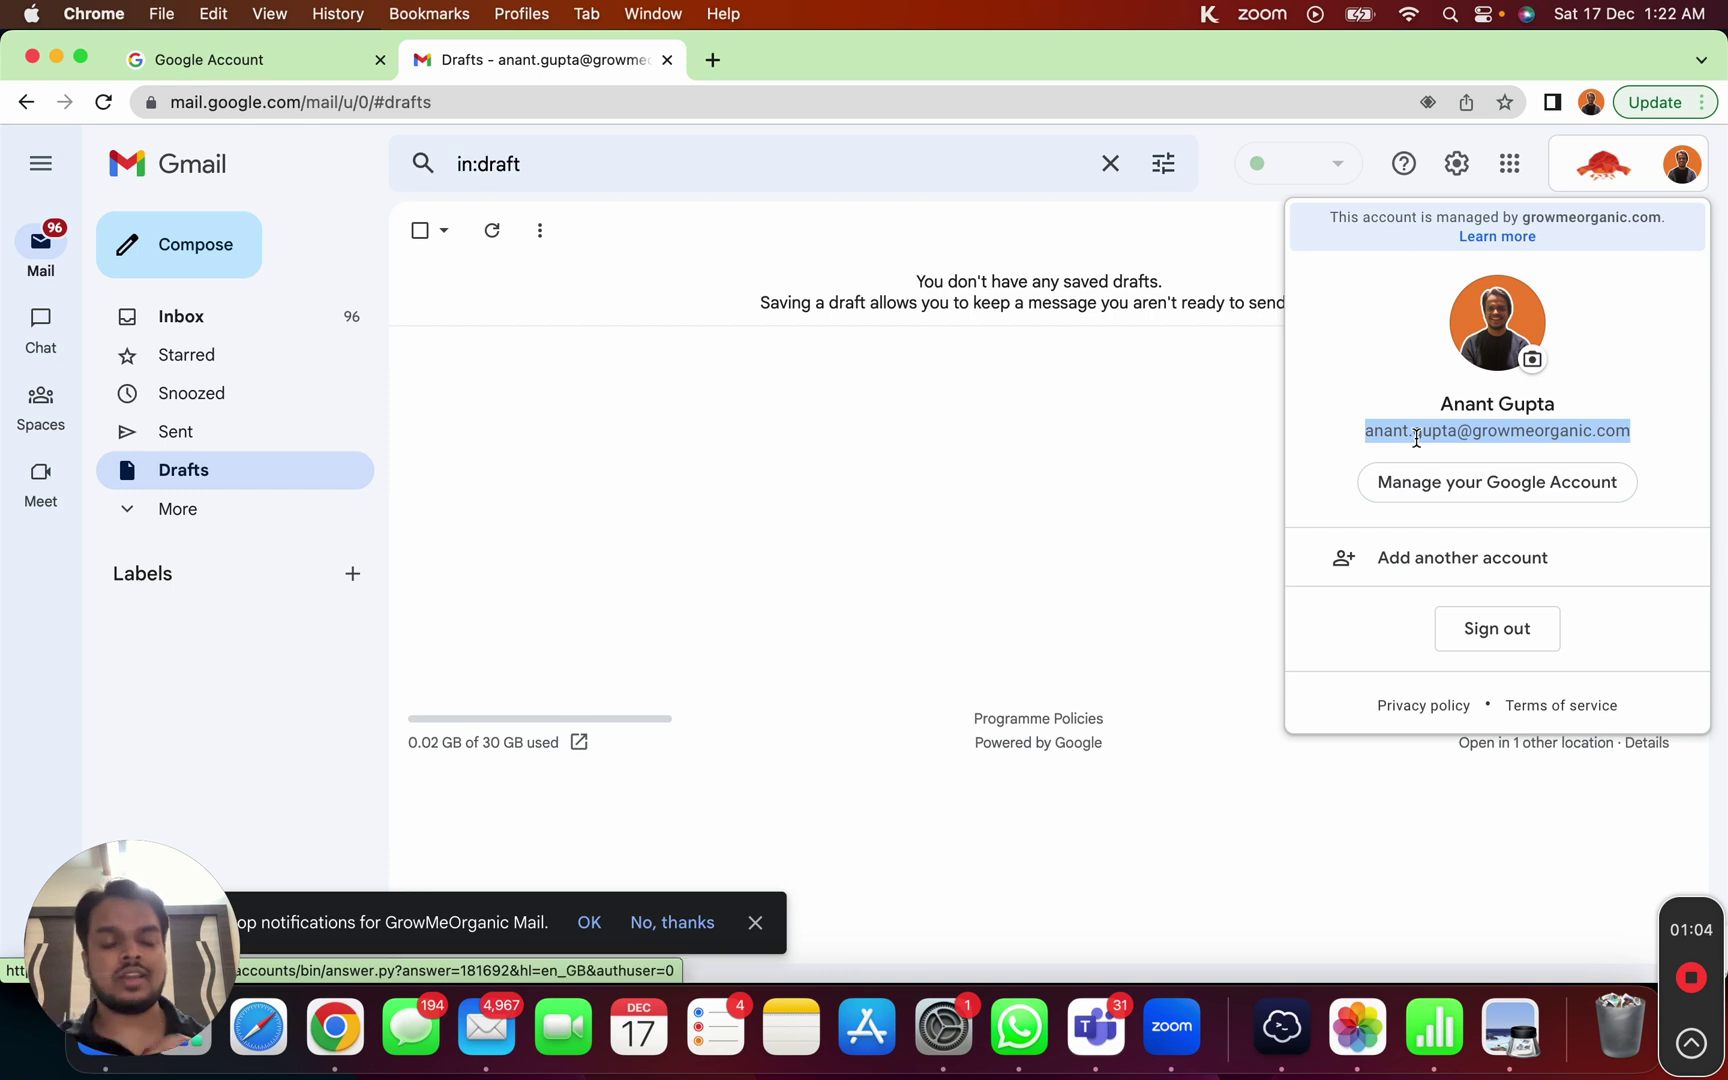
left_click(1157, 510)
left_click(1456, 165)
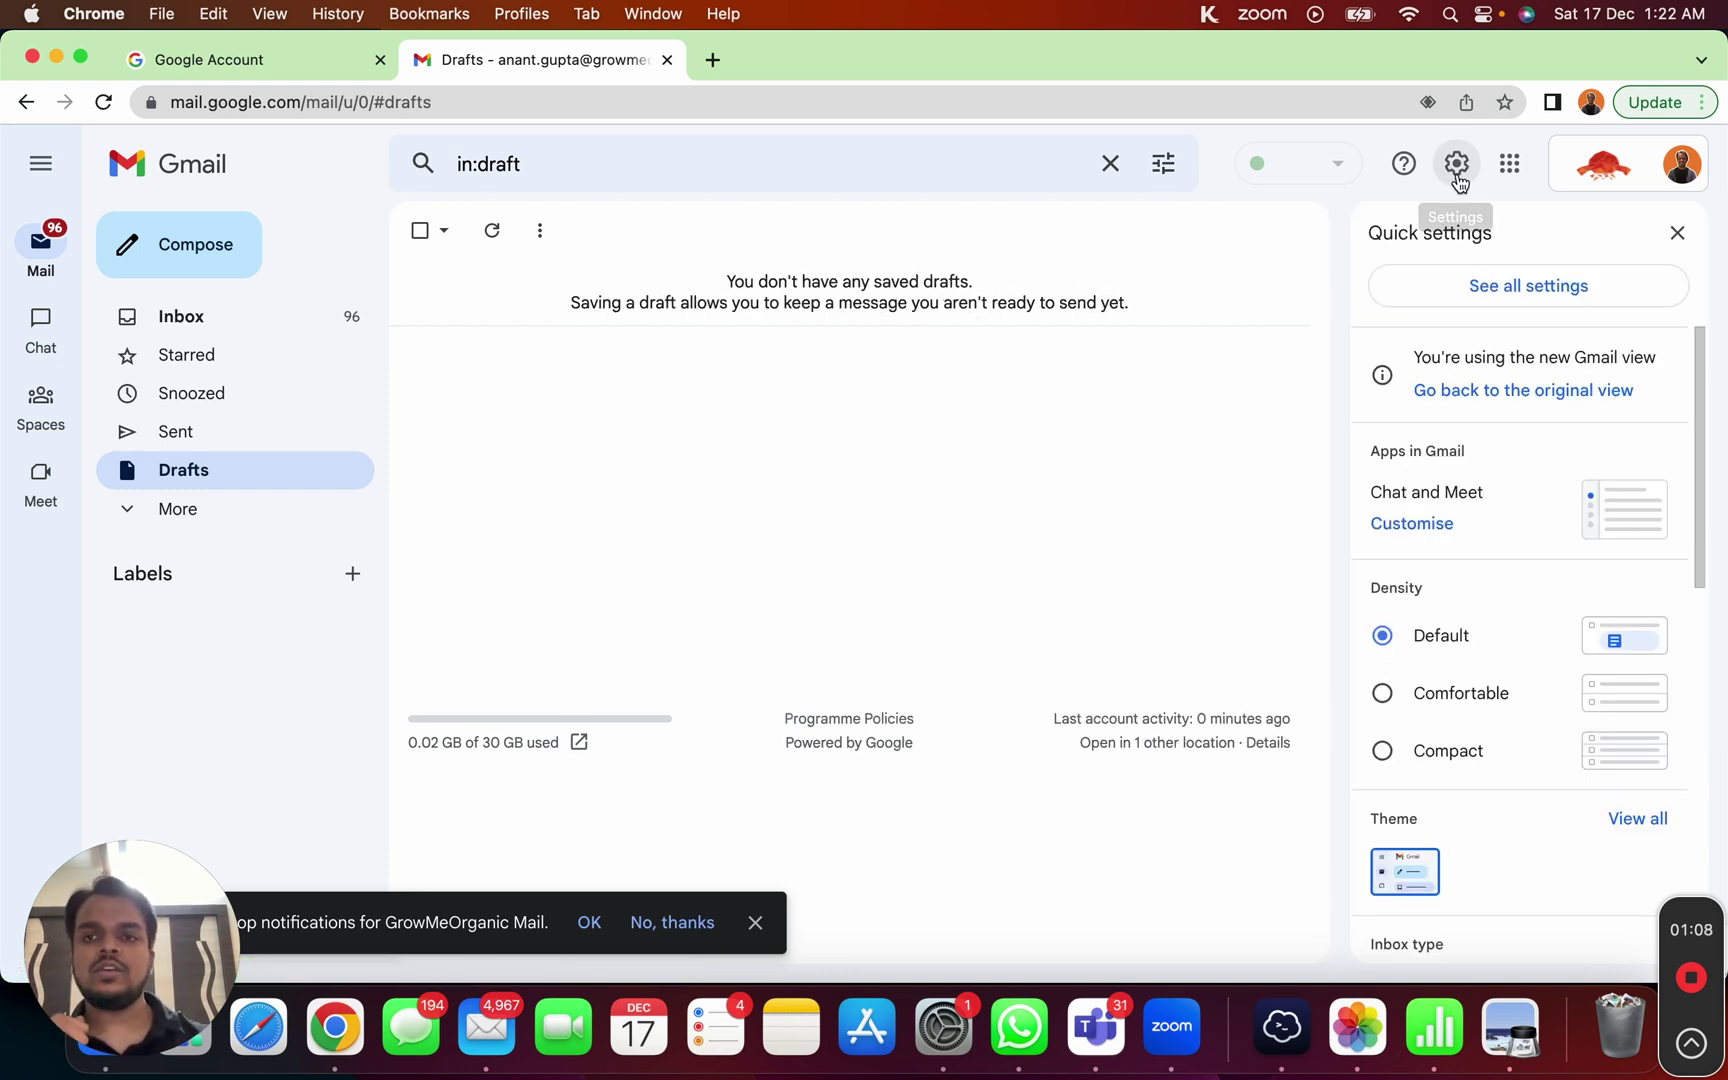
left_click(1455, 287)
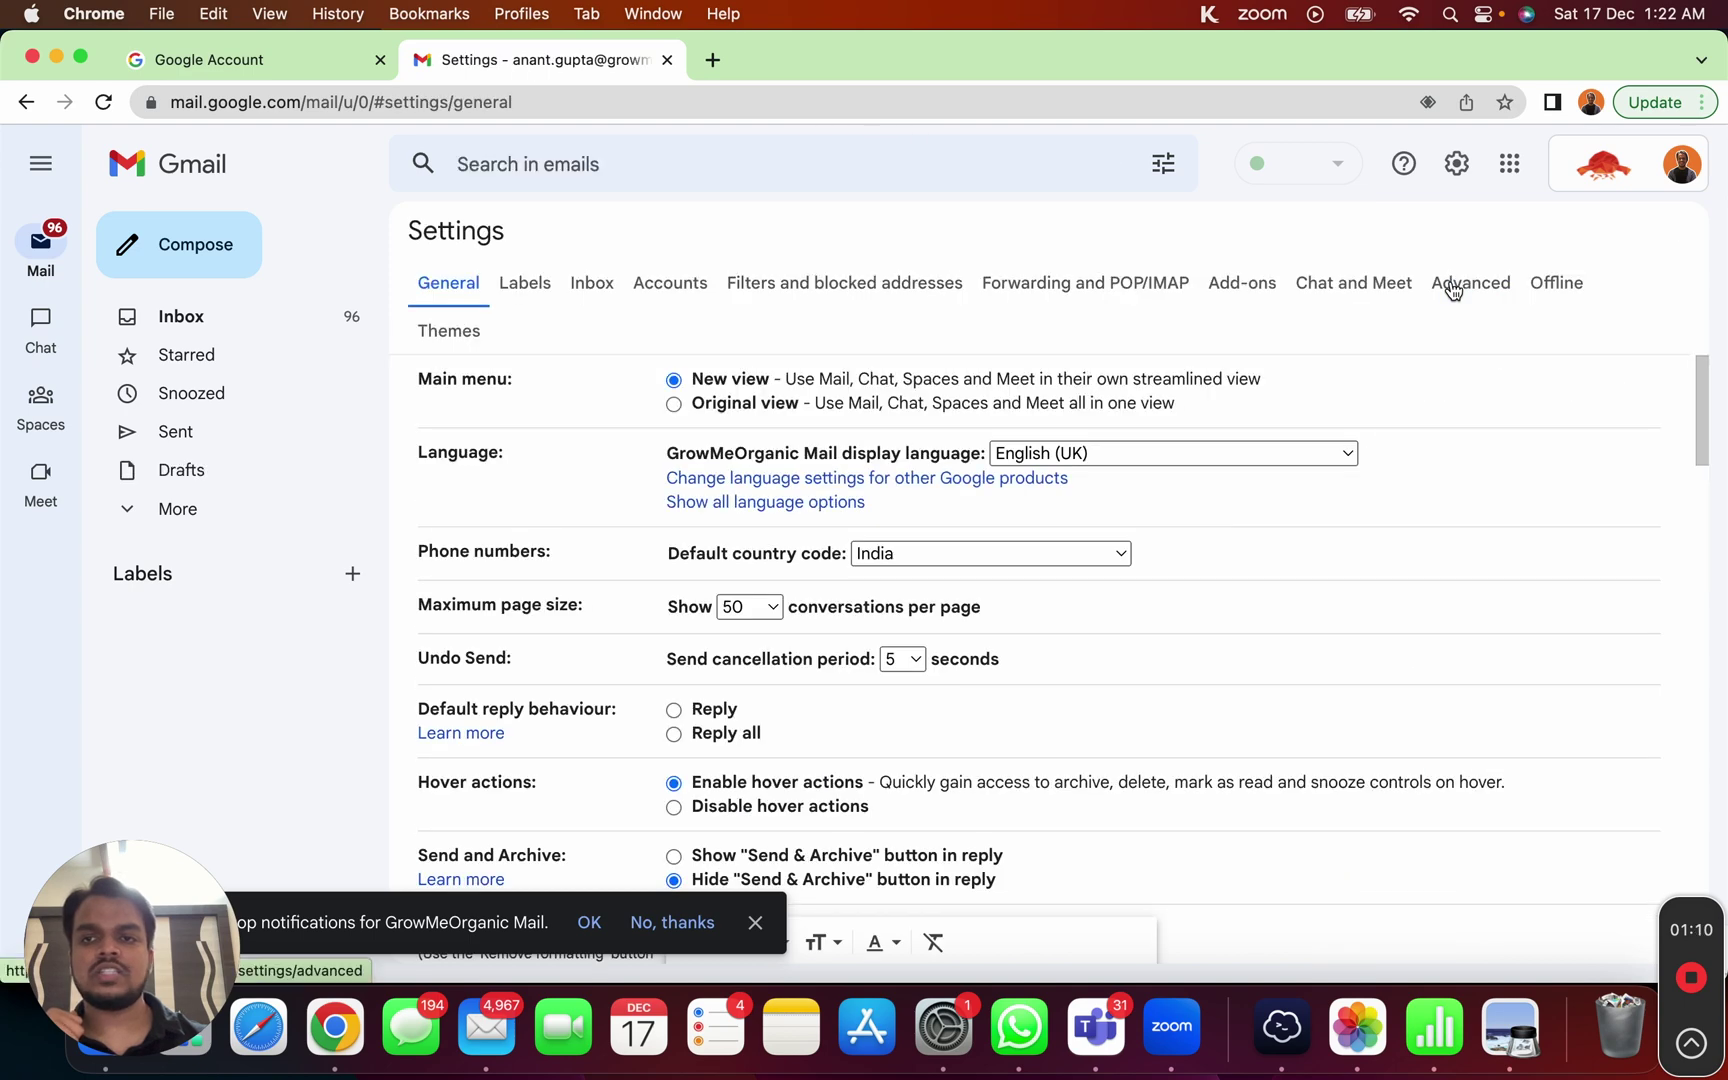
Step: Select Enable IMAP under Forwarding and POP/IMAP and save the changes
left_click(1050, 289)
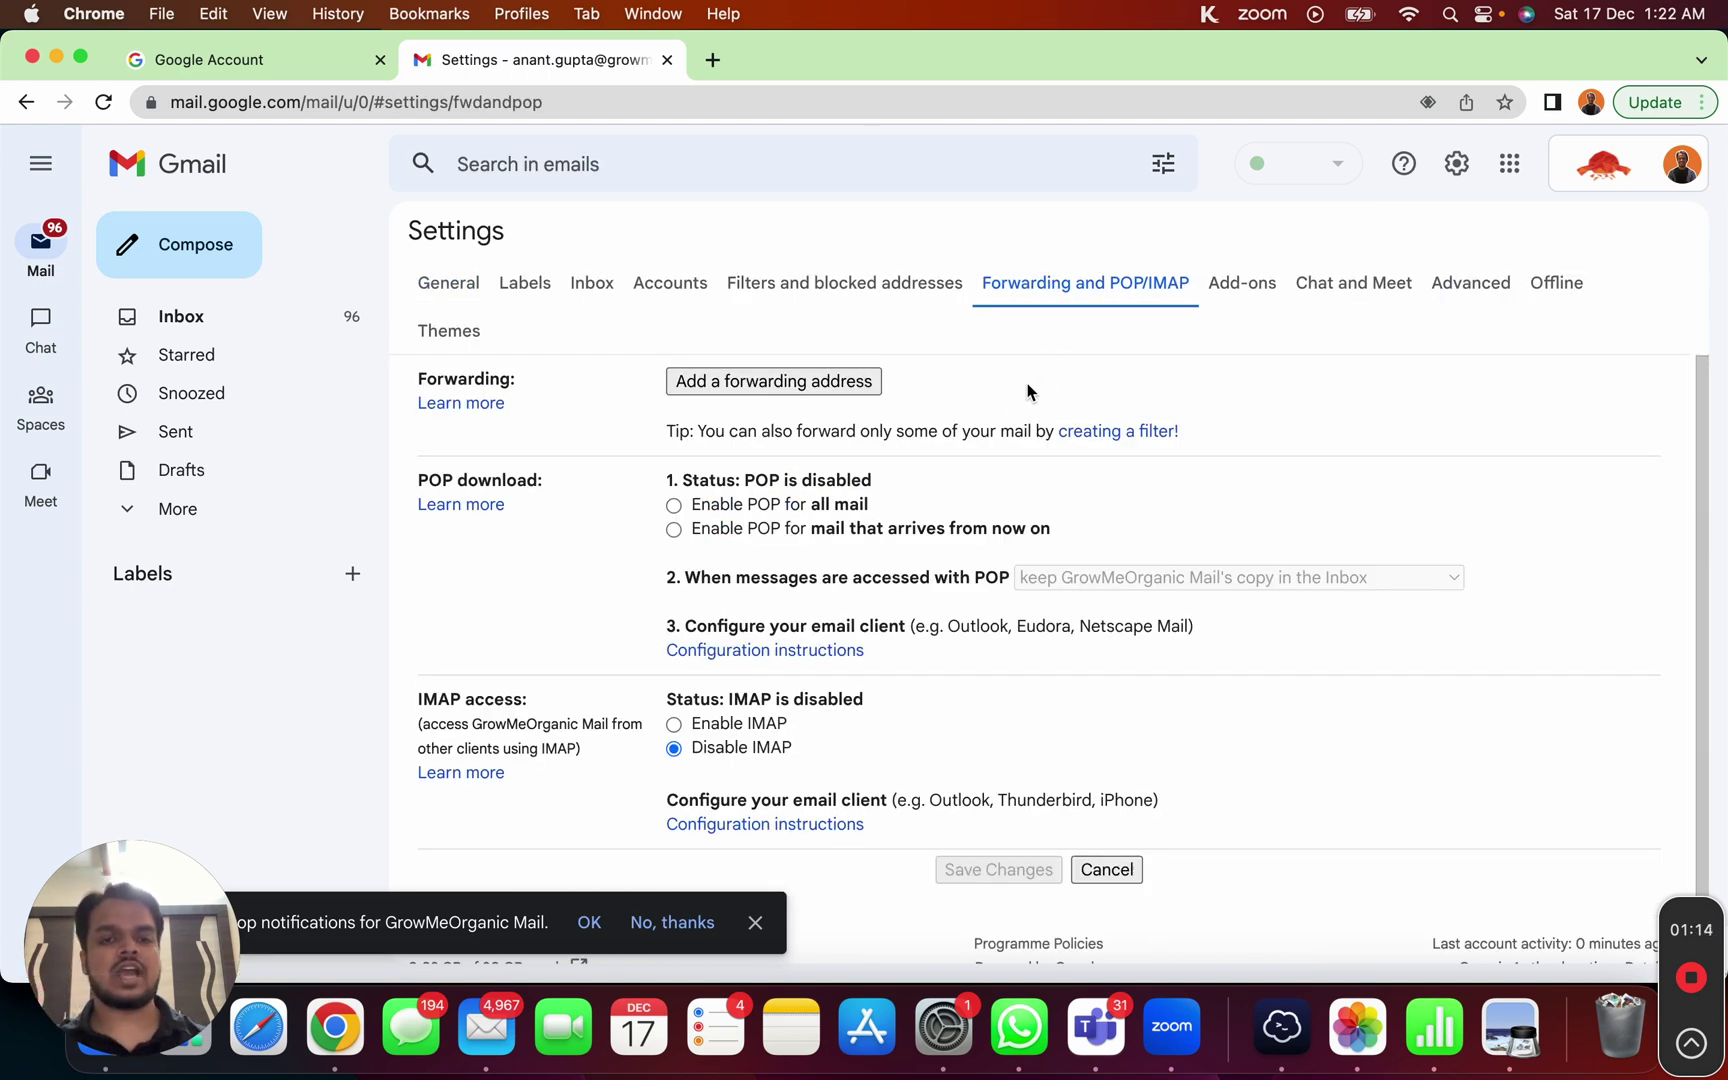
scroll(912, 520, "down", 1)
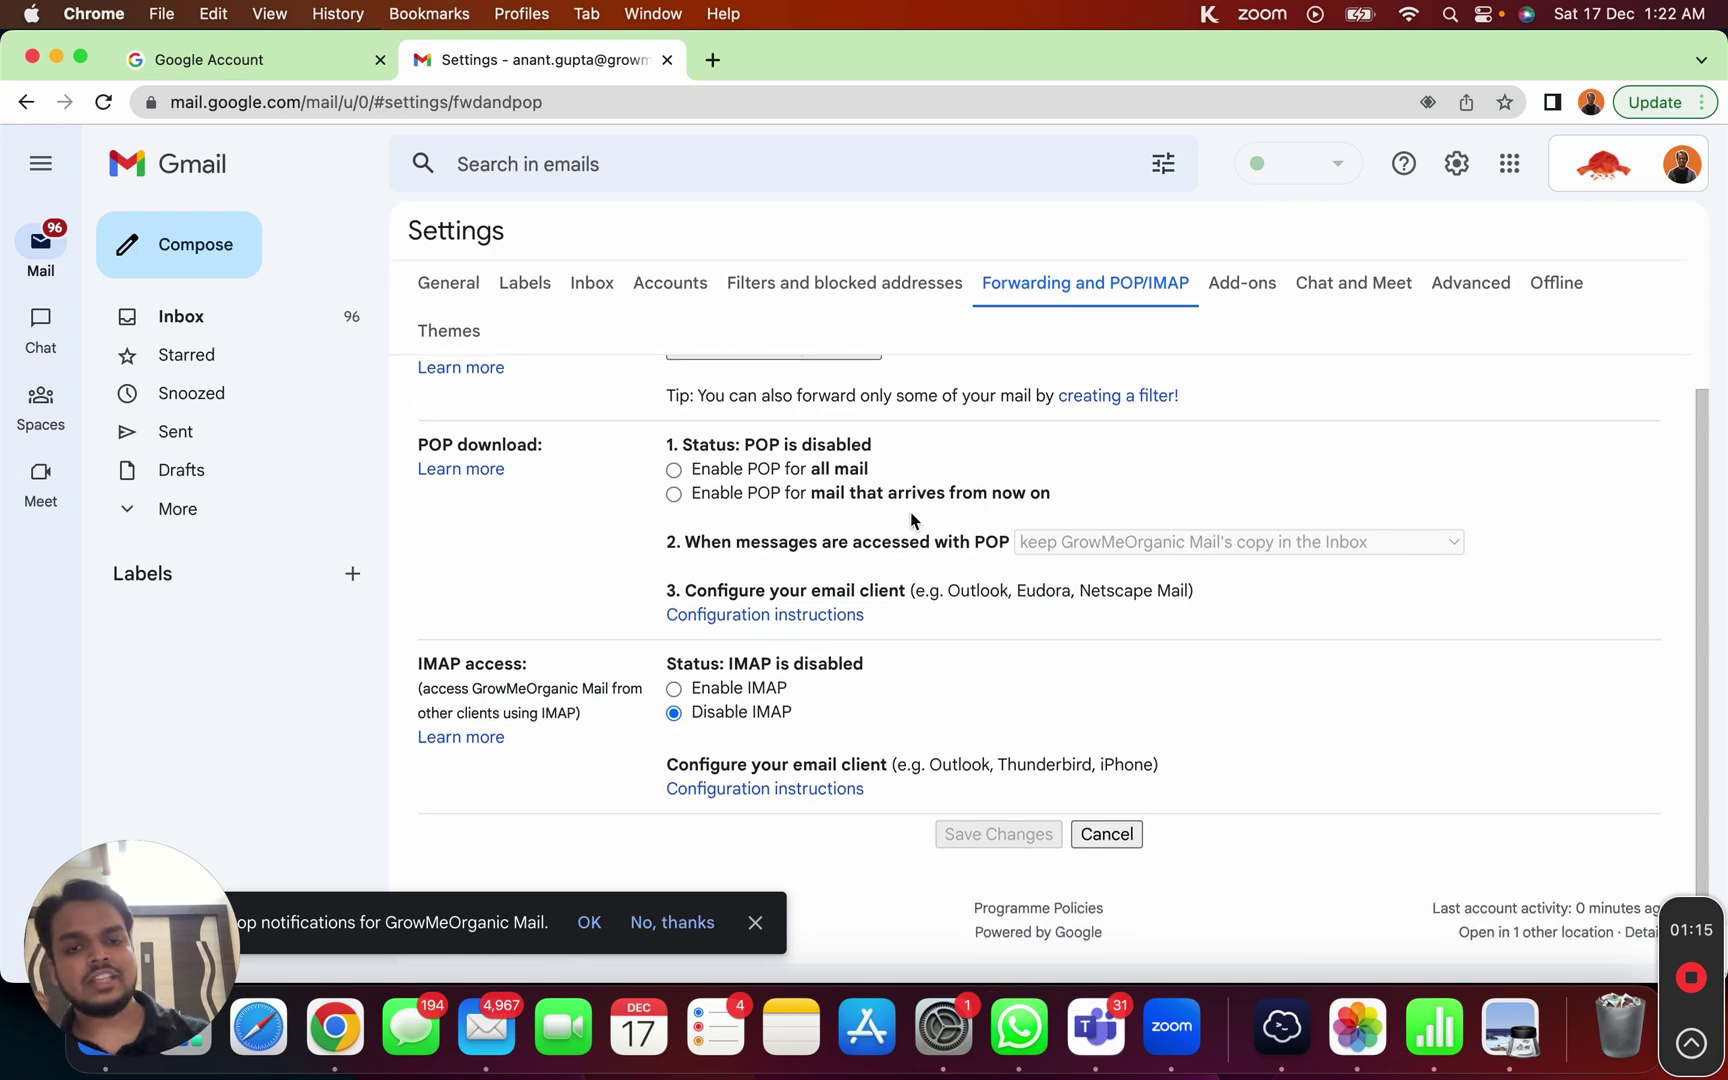
left_click(674, 689)
scroll(700, 715, "down", 5)
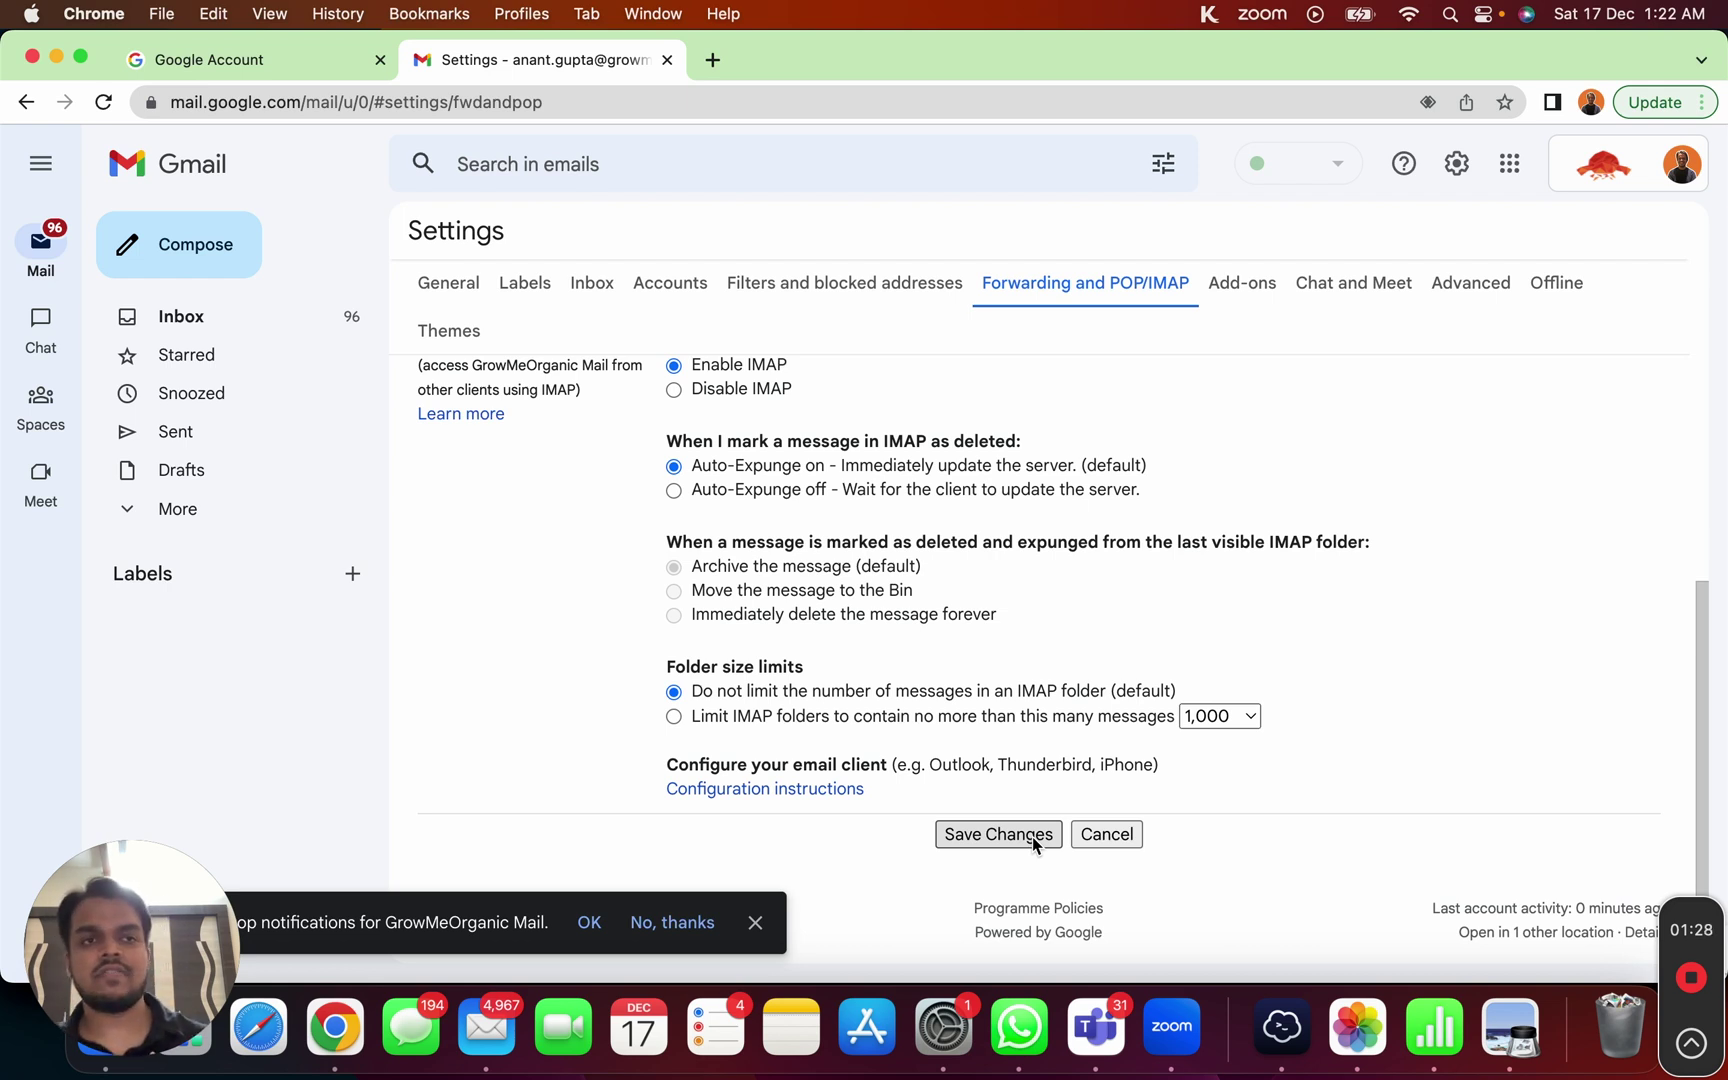
left_click(1031, 836)
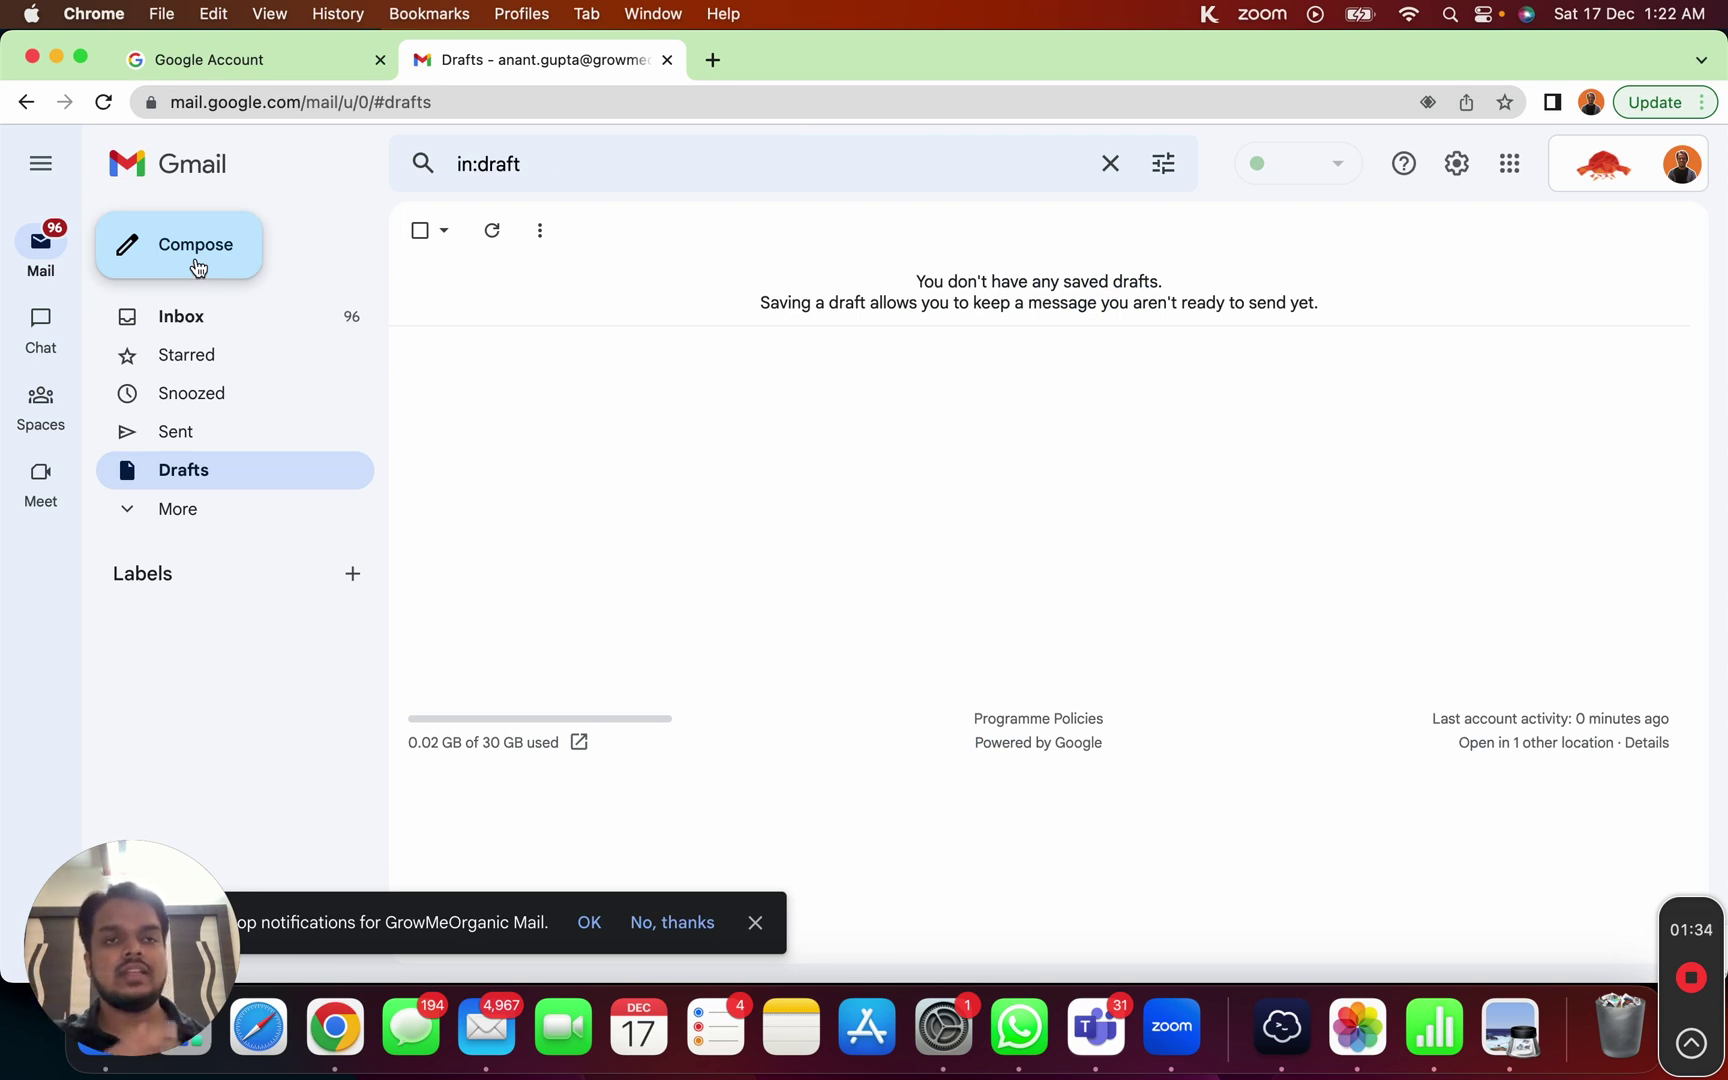
Step: Check the signed-in account, then review Security's sign-in section: 2-Step Verification on, no app passwords
left_click(256, 58)
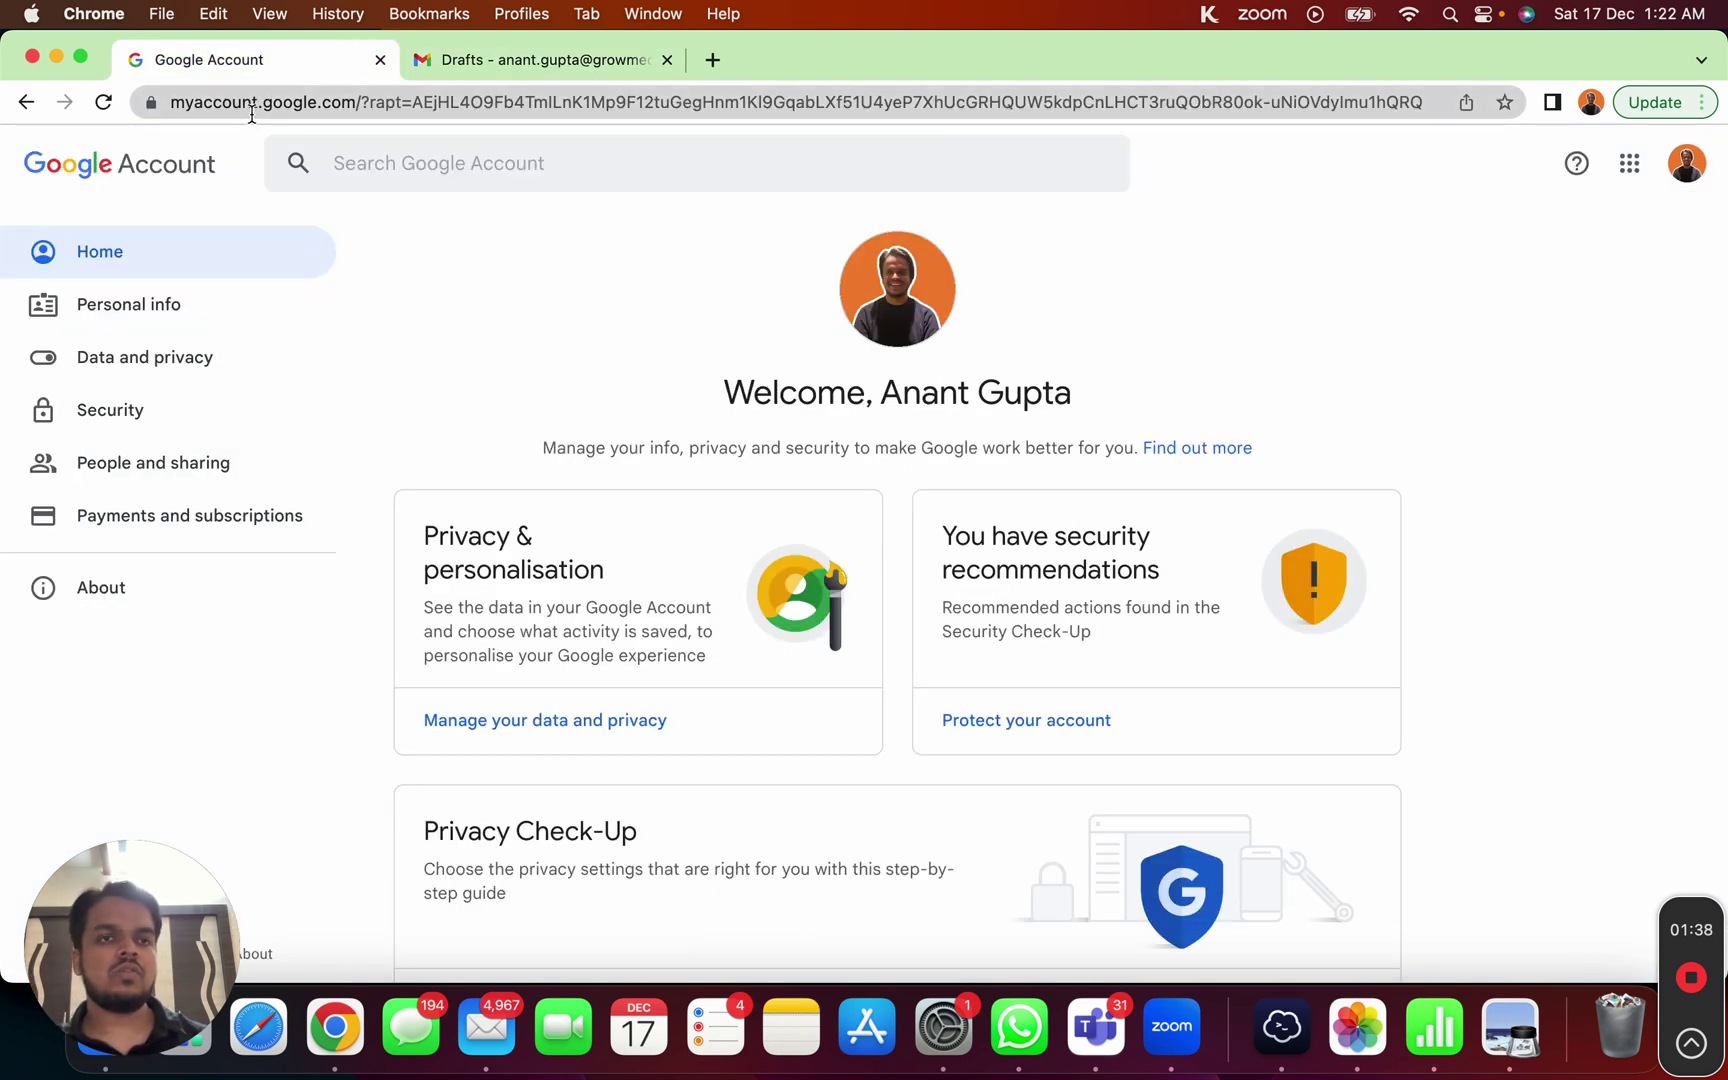
left_click_drag(356, 104, 130, 107)
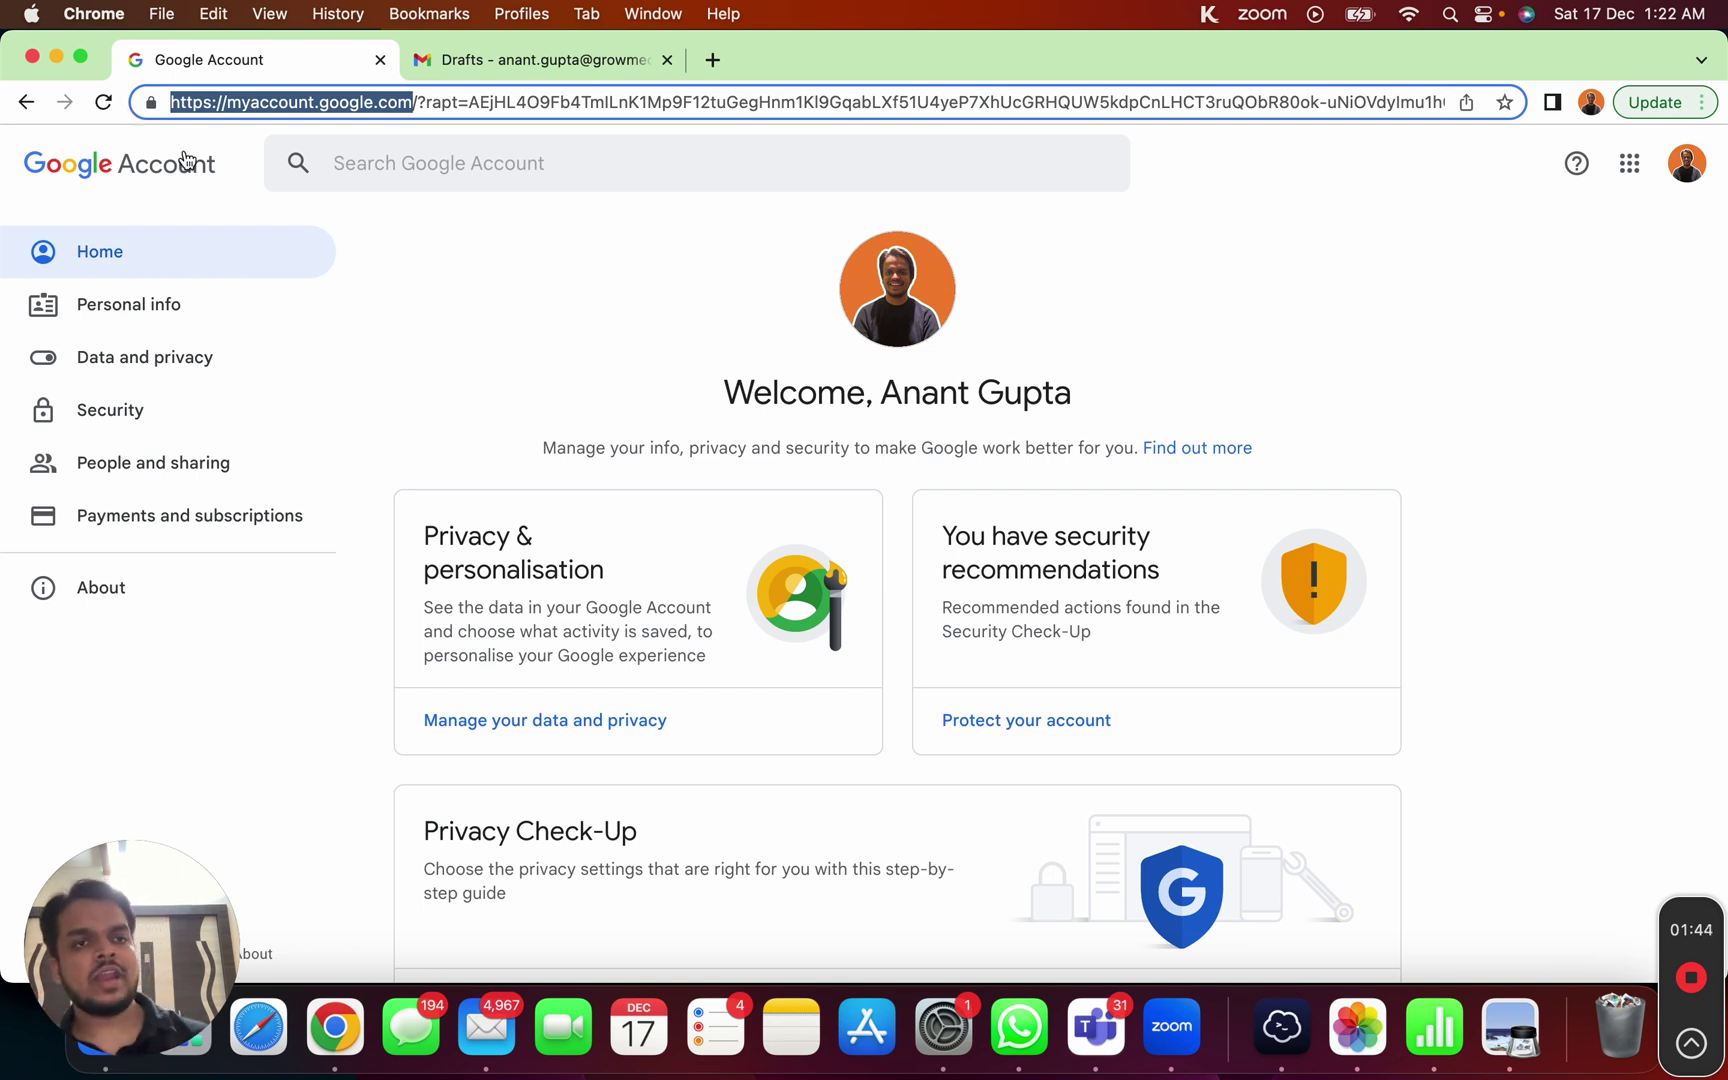
left_click(1686, 163)
left_click_drag(1631, 430, 1365, 430)
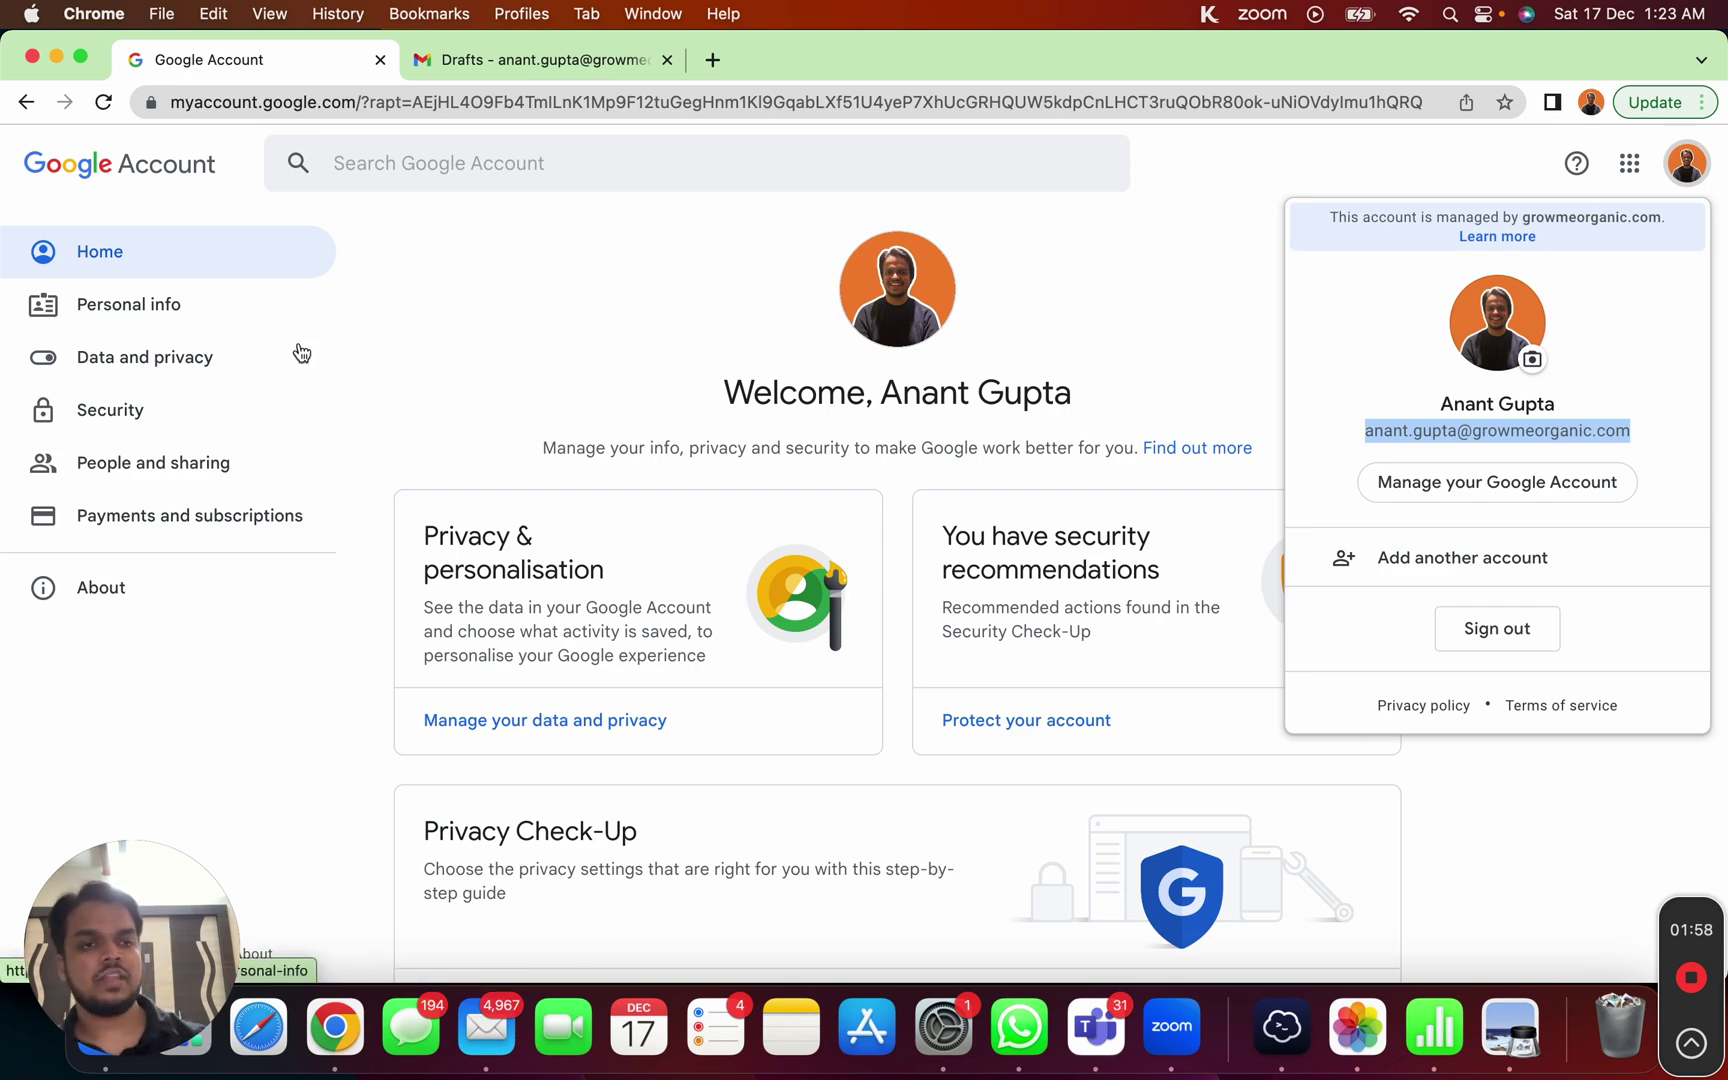
left_click(370, 355)
left_click(198, 412)
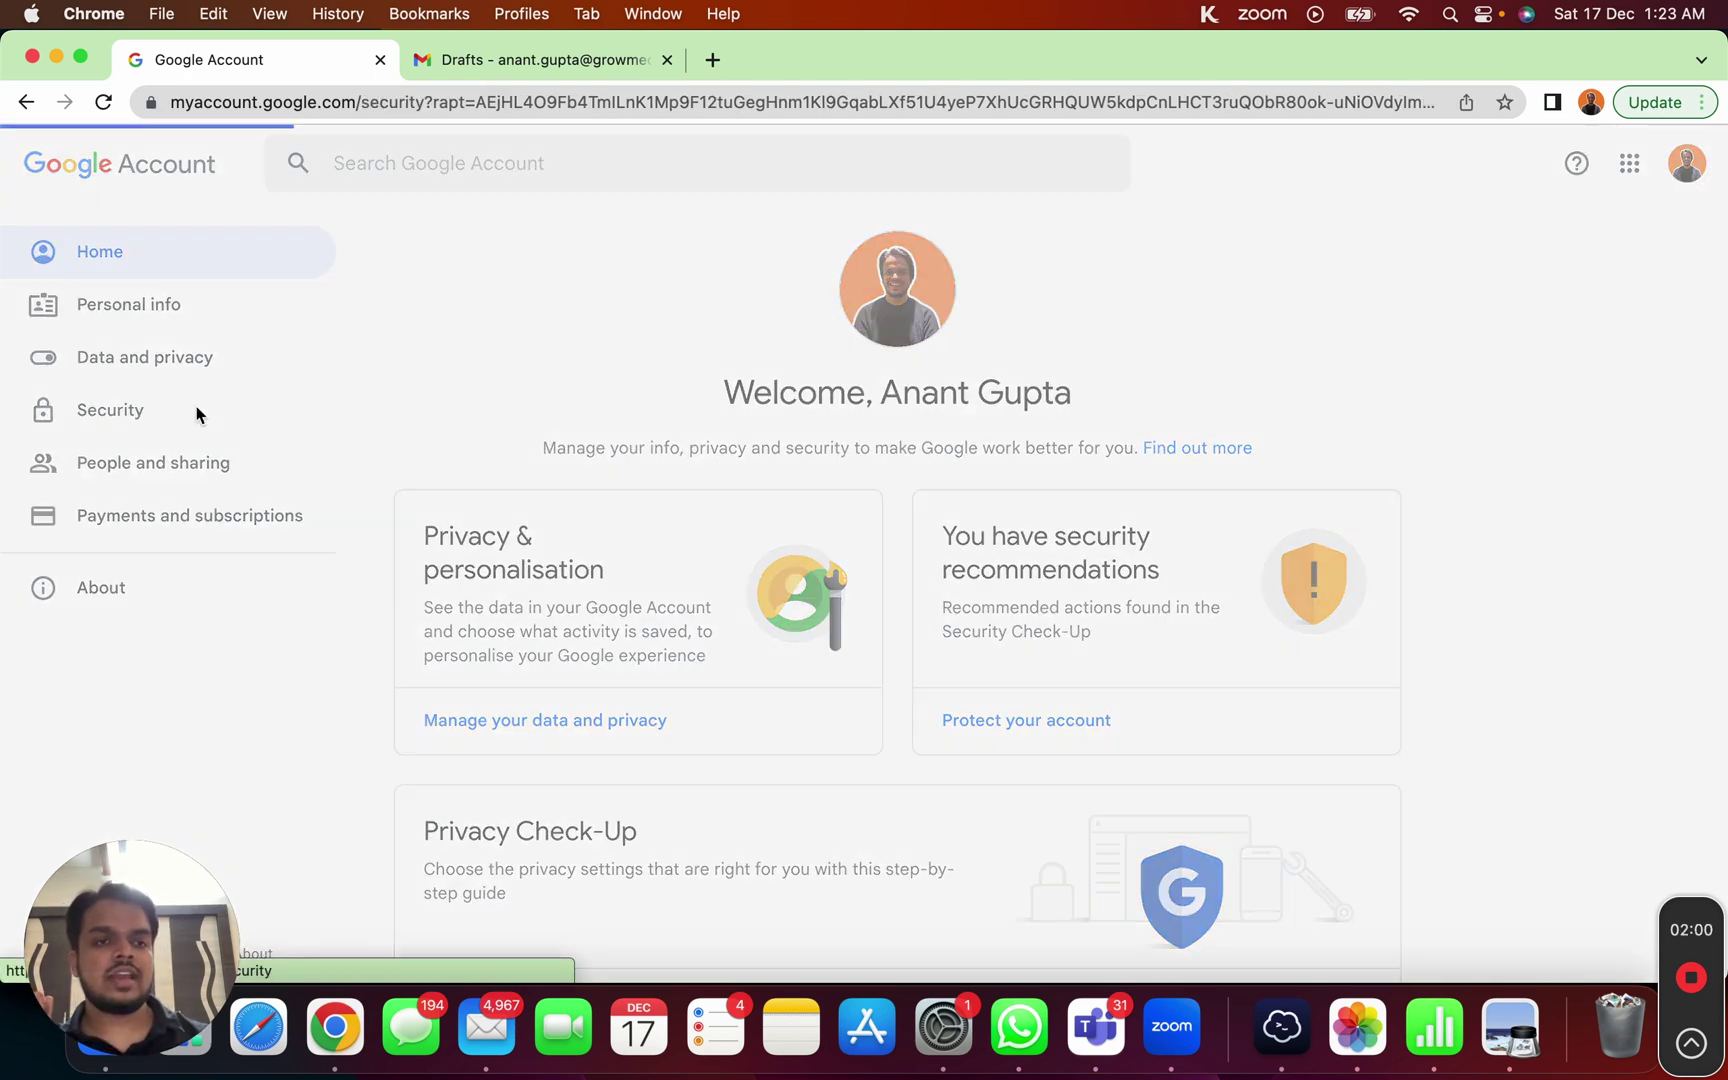
scroll(579, 766, "down", 1)
scroll(579, 766, "down", 5)
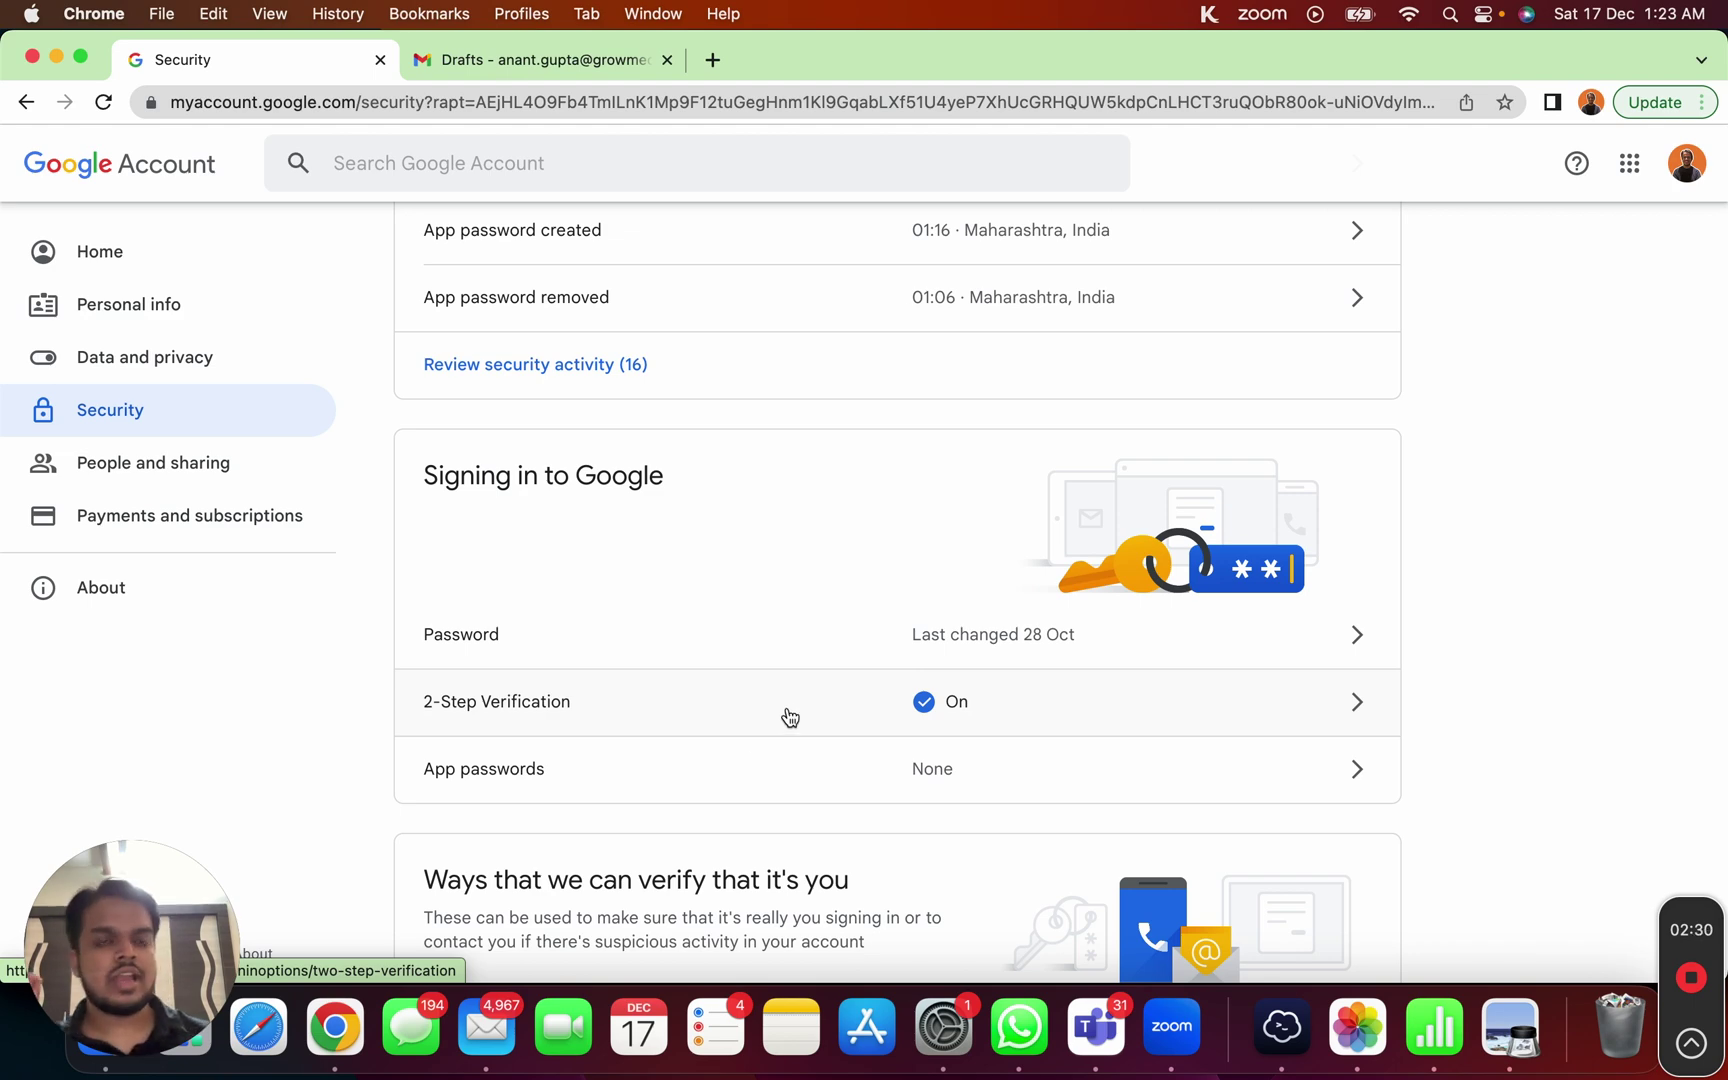
Step: Bring the GrowMeOrganic guide window forward and switch to the Google Admin console
right_click(366, 1002)
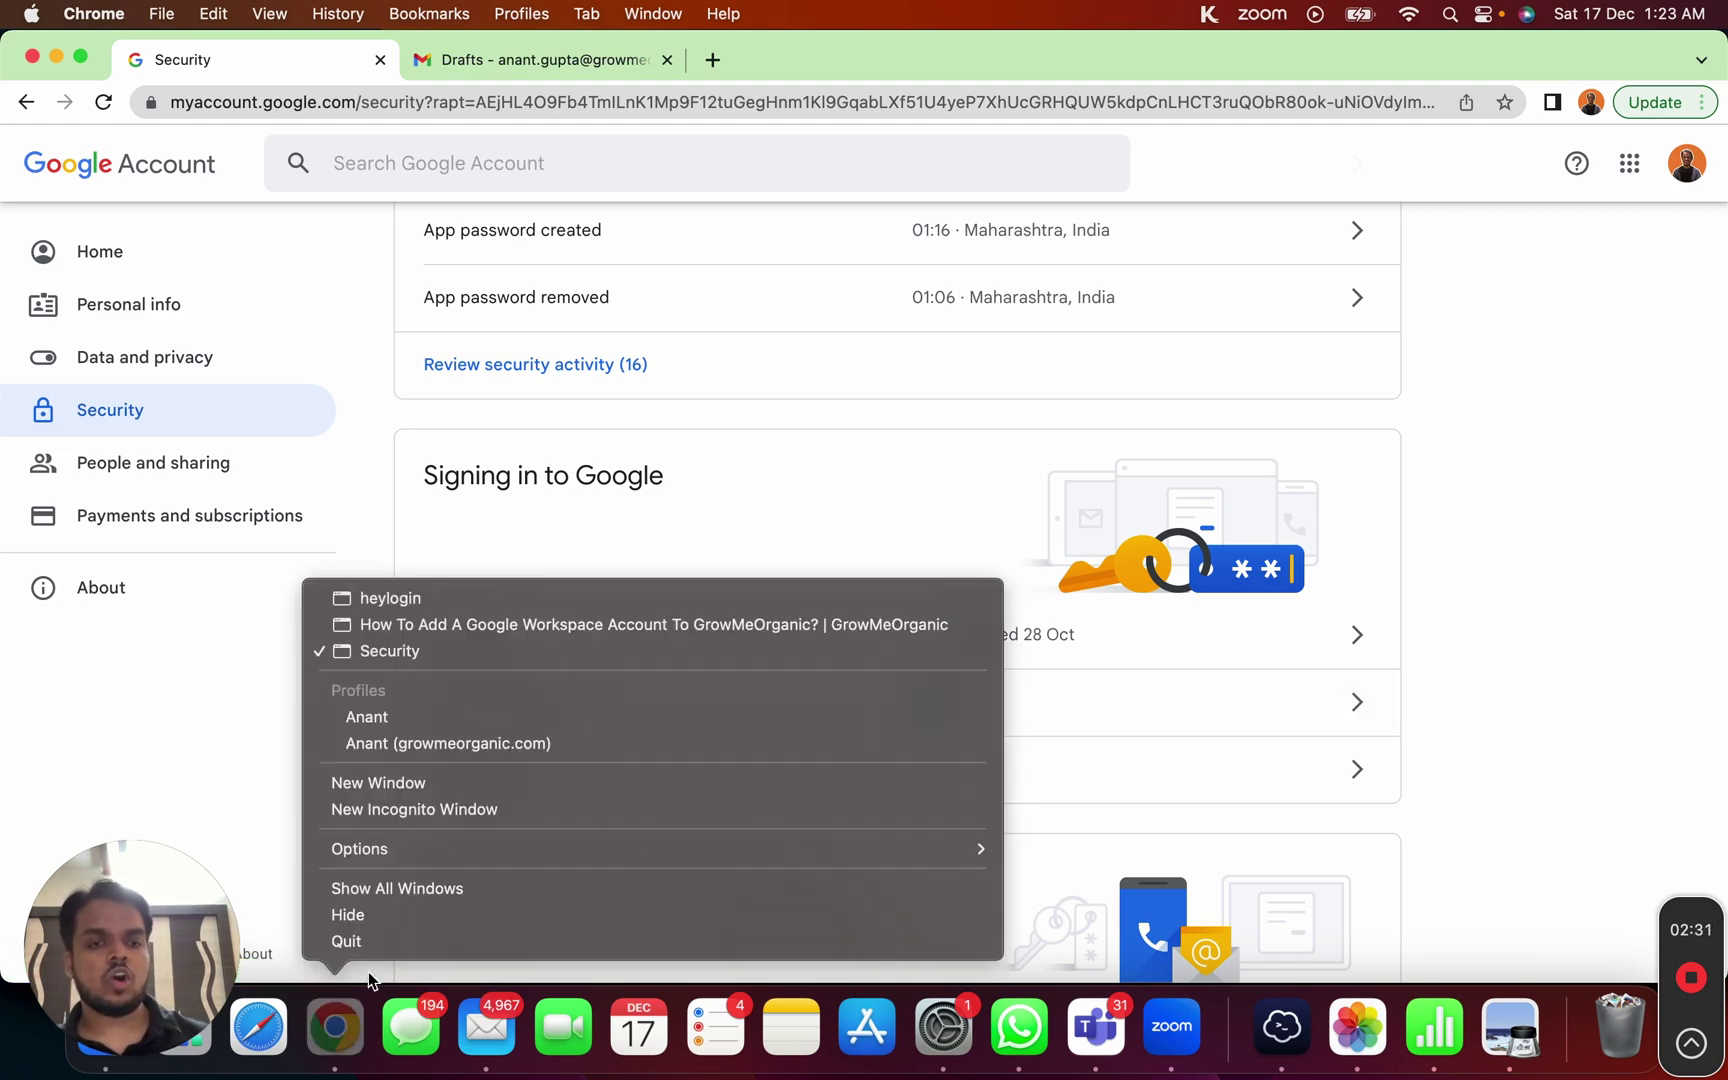
left_click(497, 628)
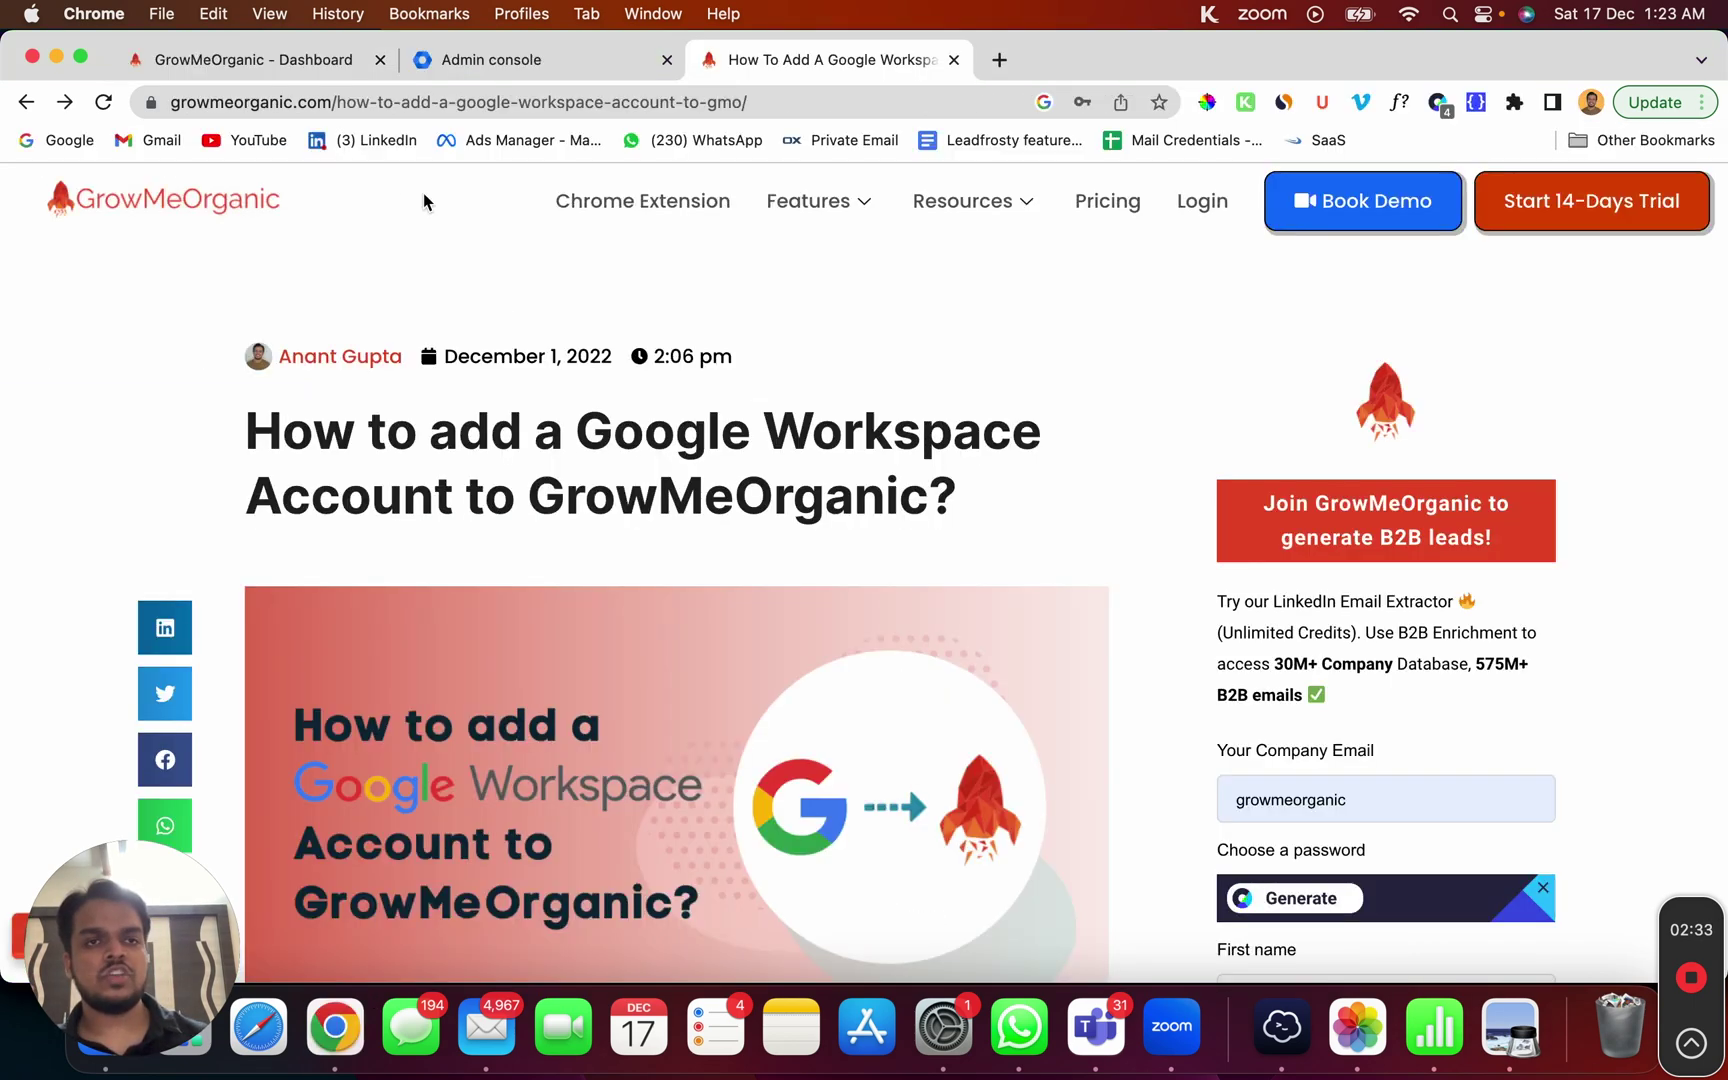
left_click(489, 66)
left_click(181, 103)
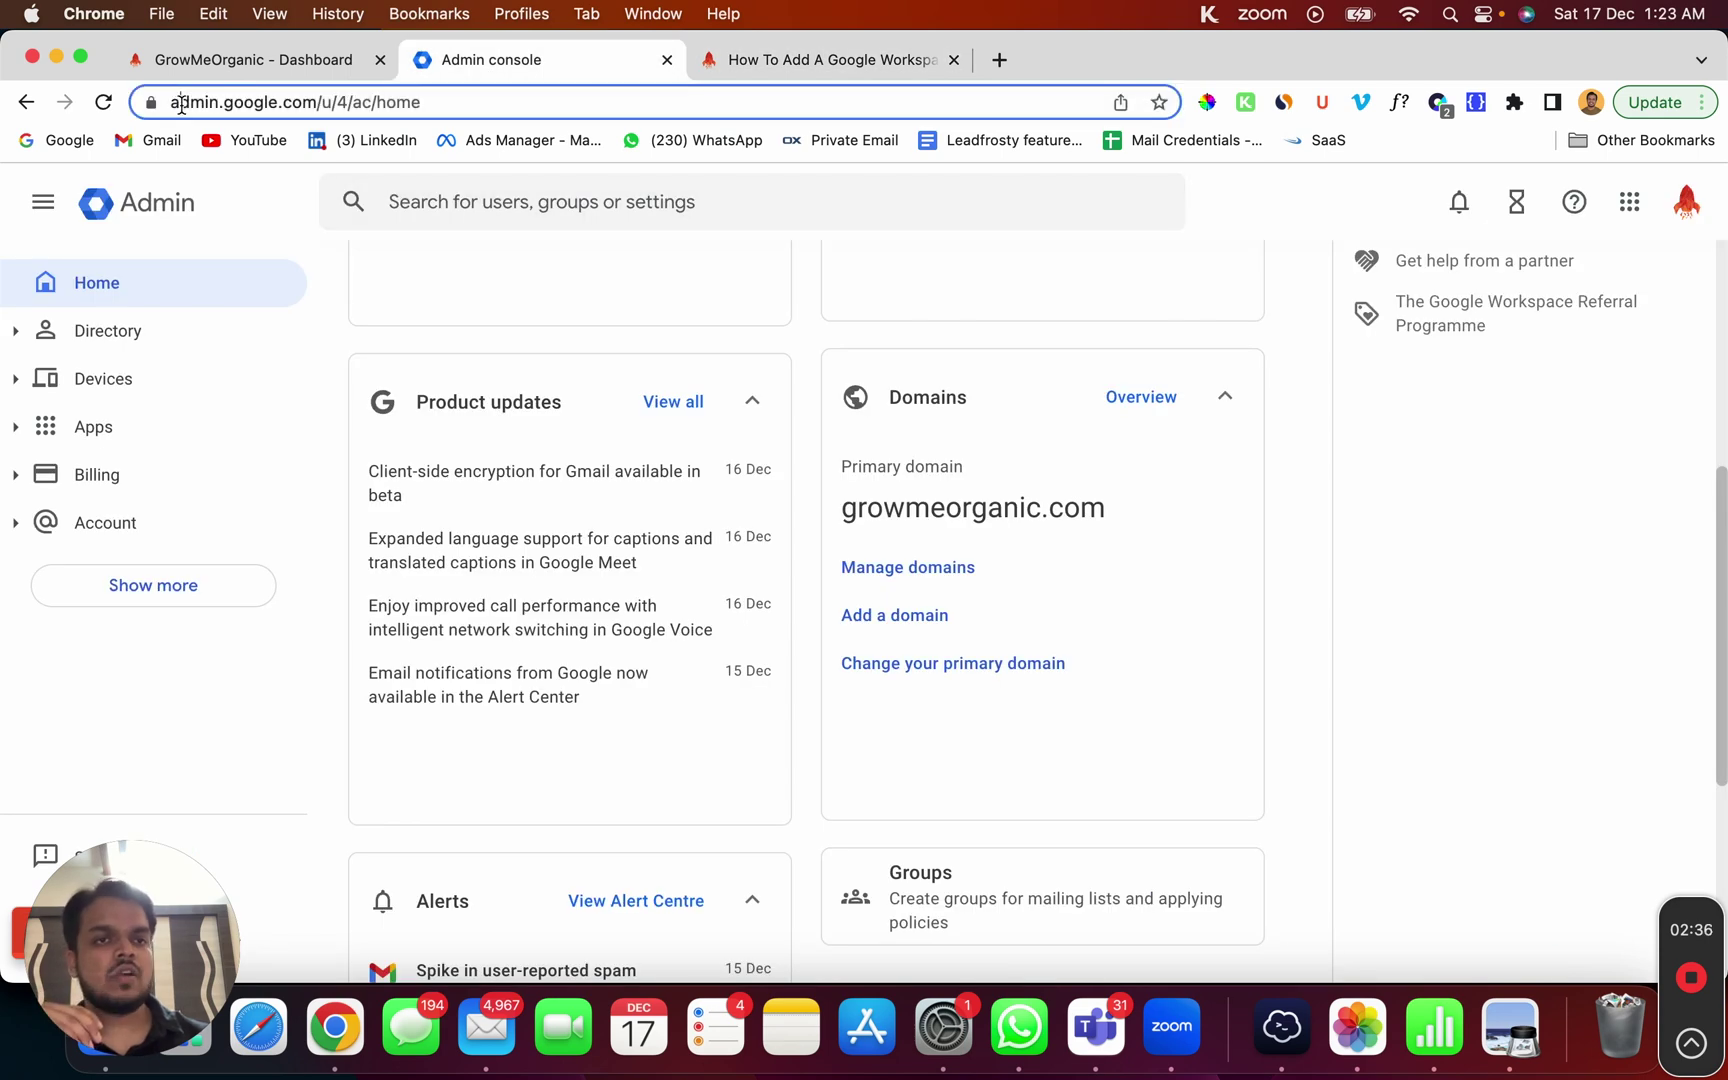
left_click_drag(236, 104, 312, 110)
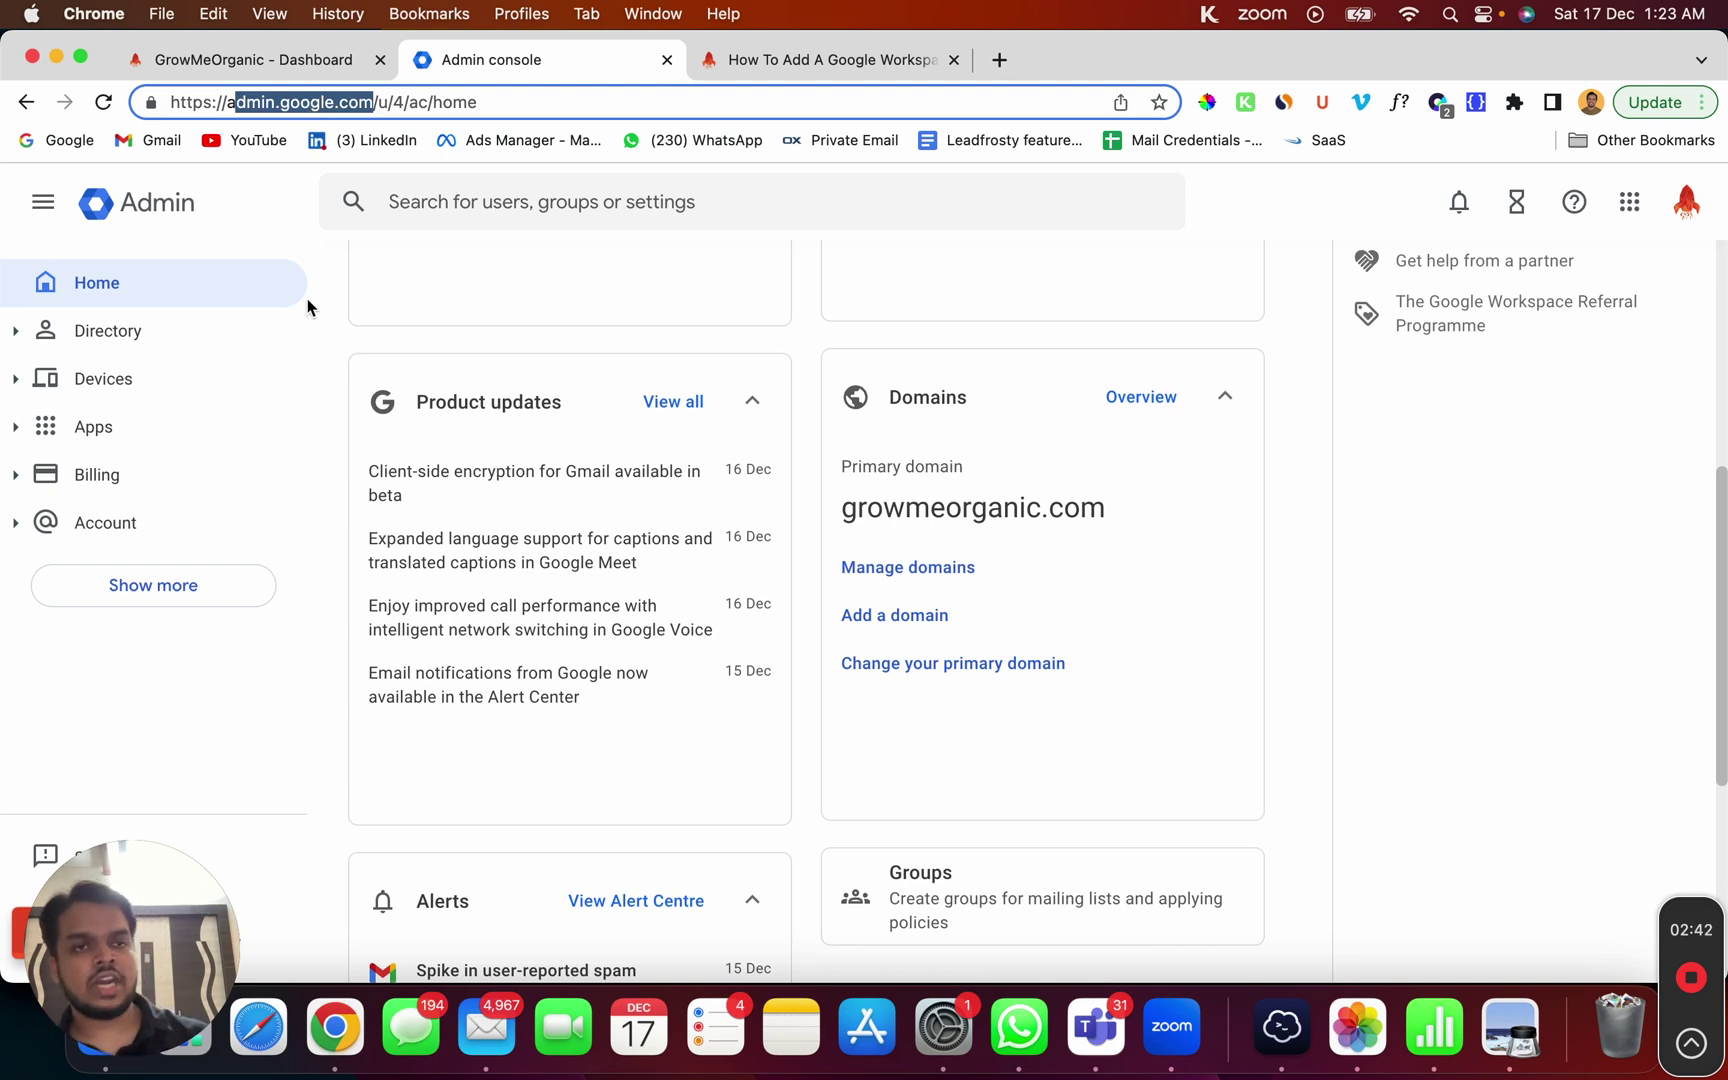
left_click(343, 375)
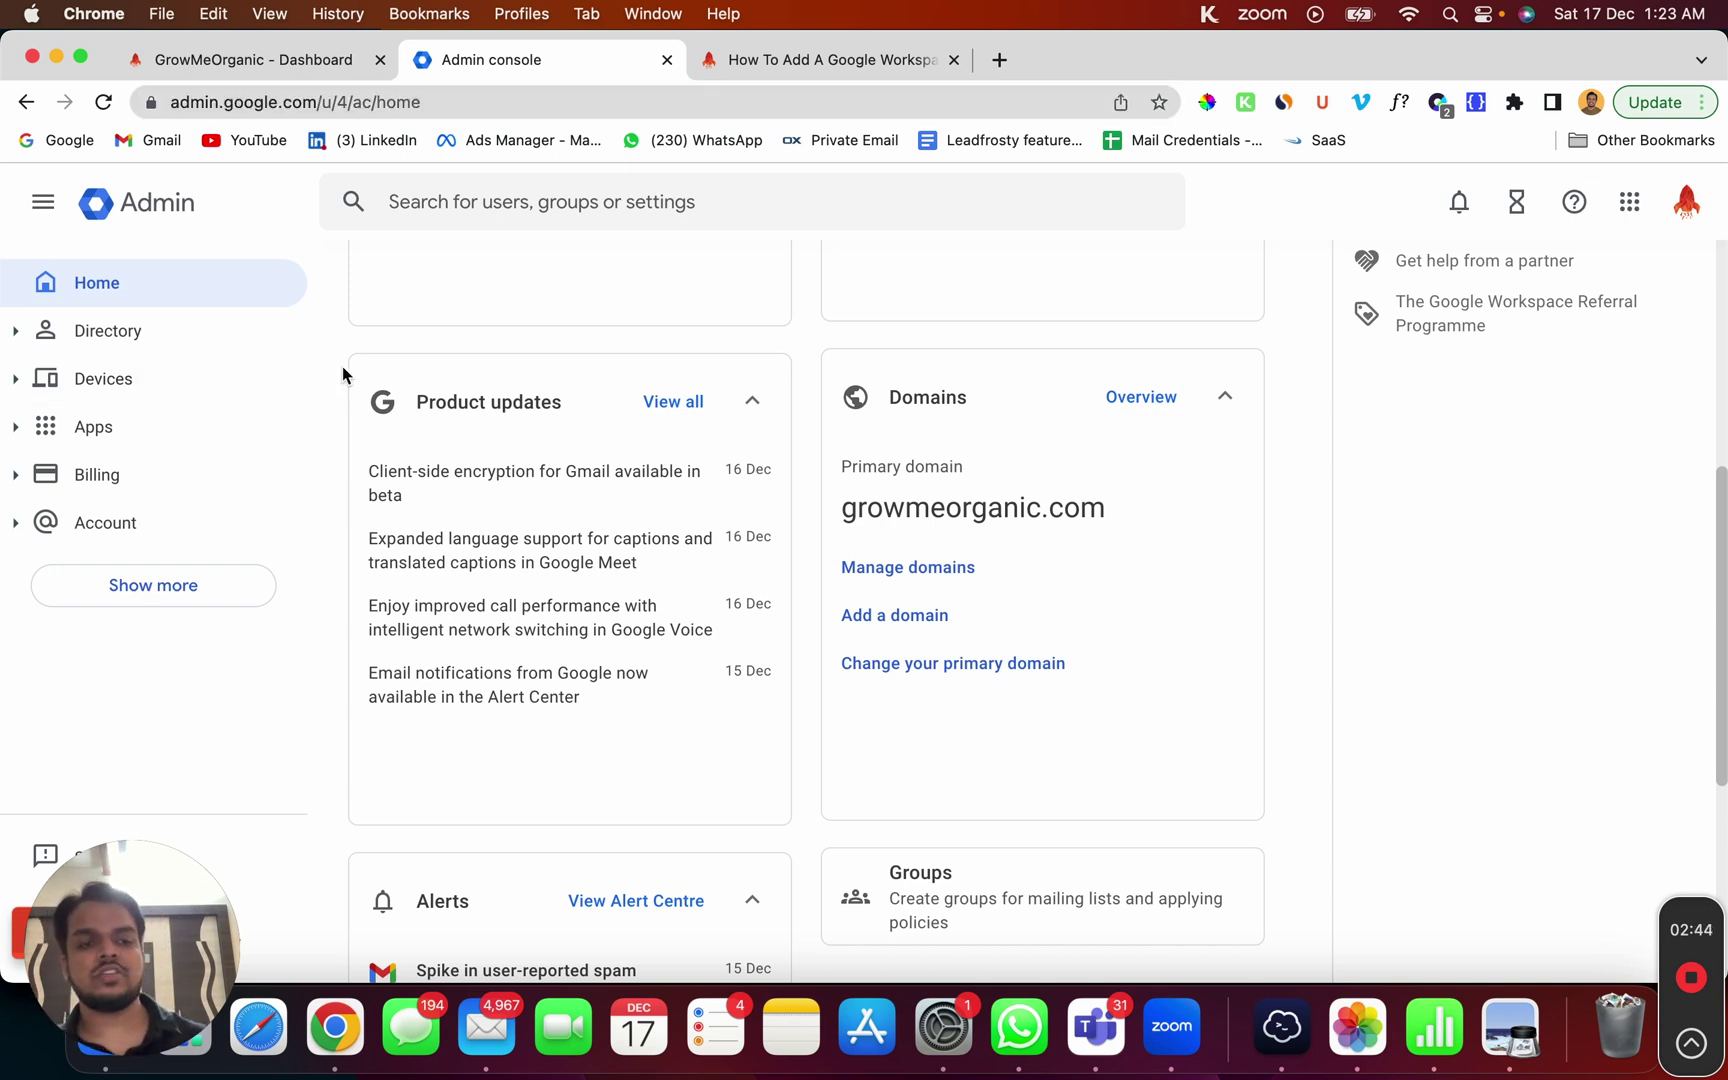
Step: Search the admin console for '2 step verification' and open its settings page
left_click(542, 204)
type("2 stw")
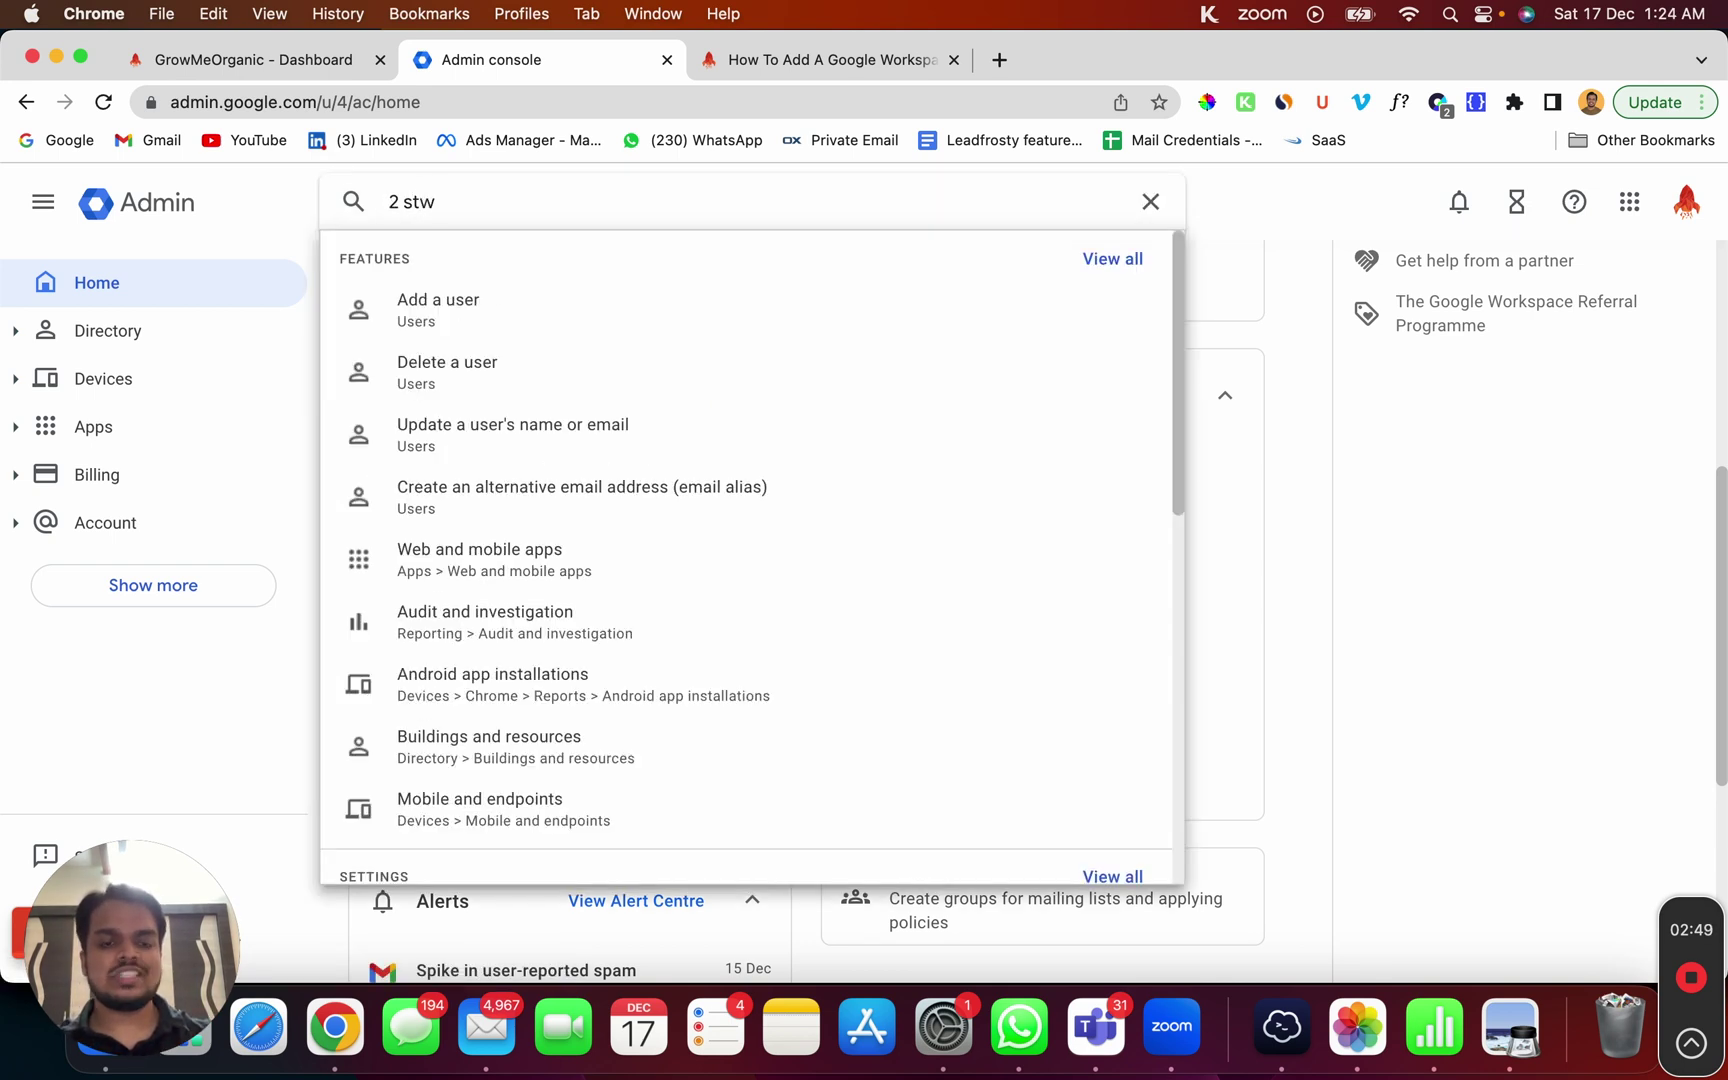
key("BackSpace")
type("ep ver")
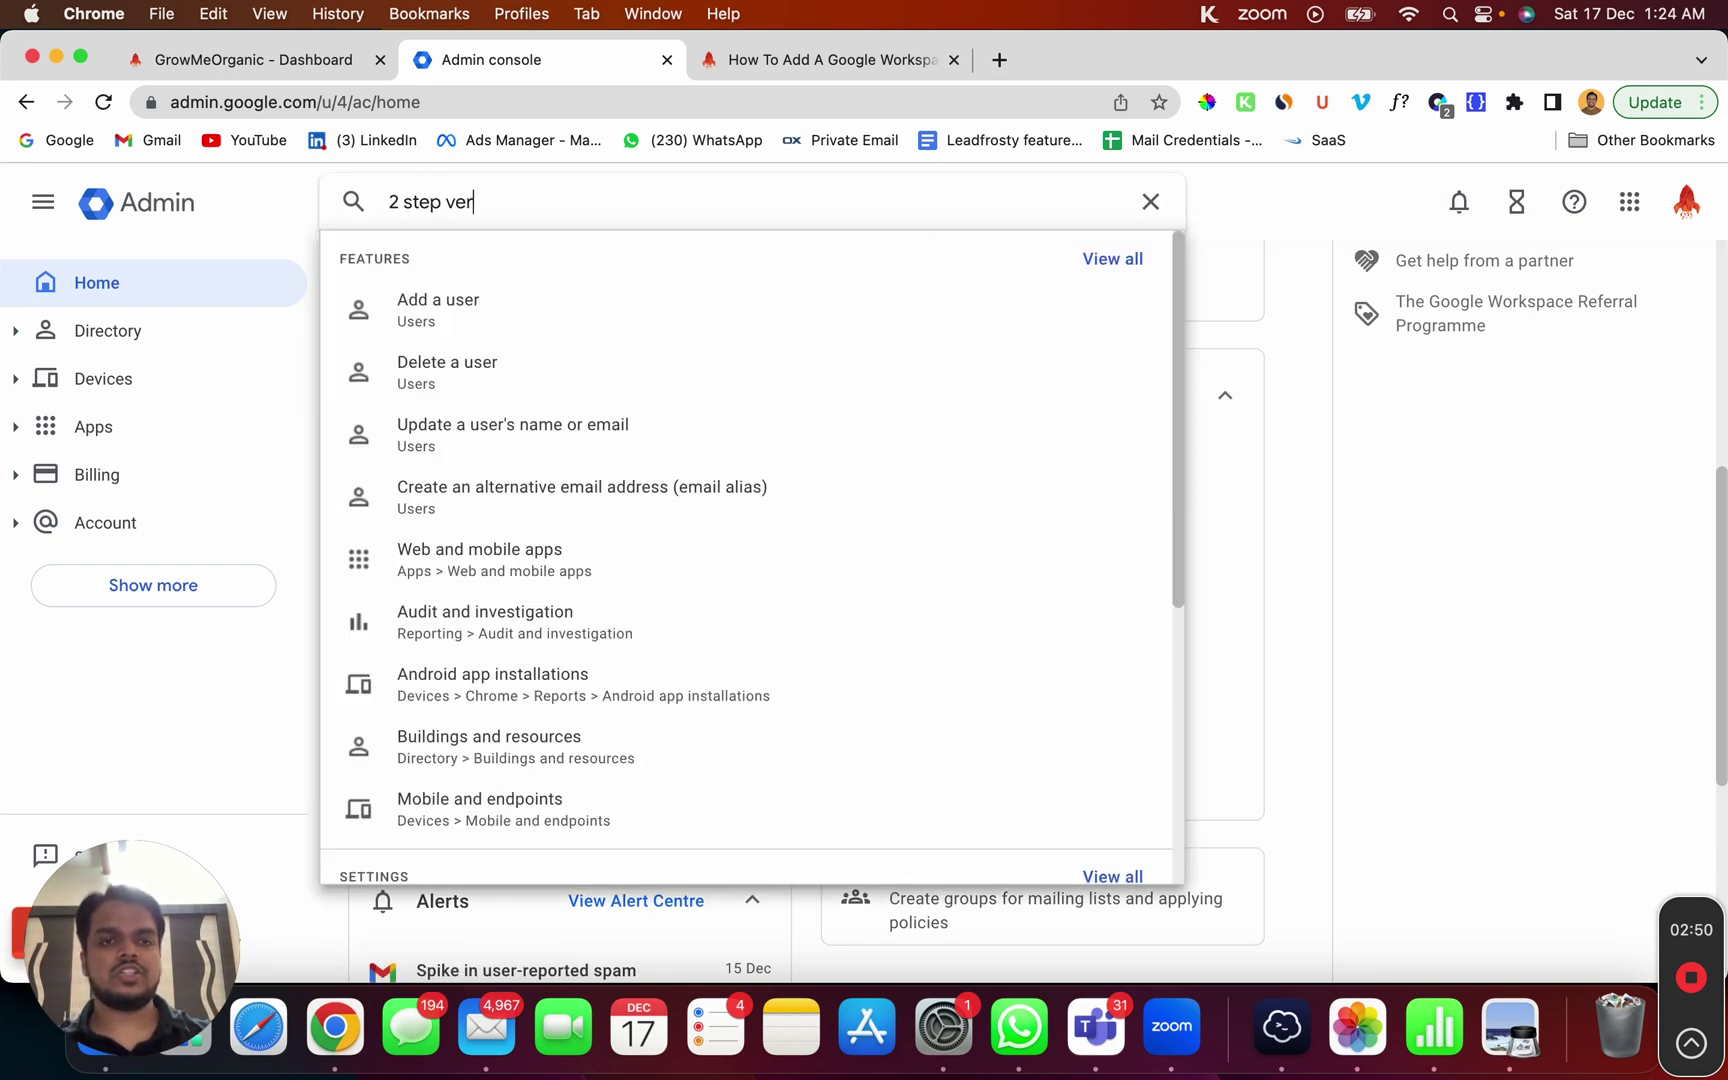
type("if")
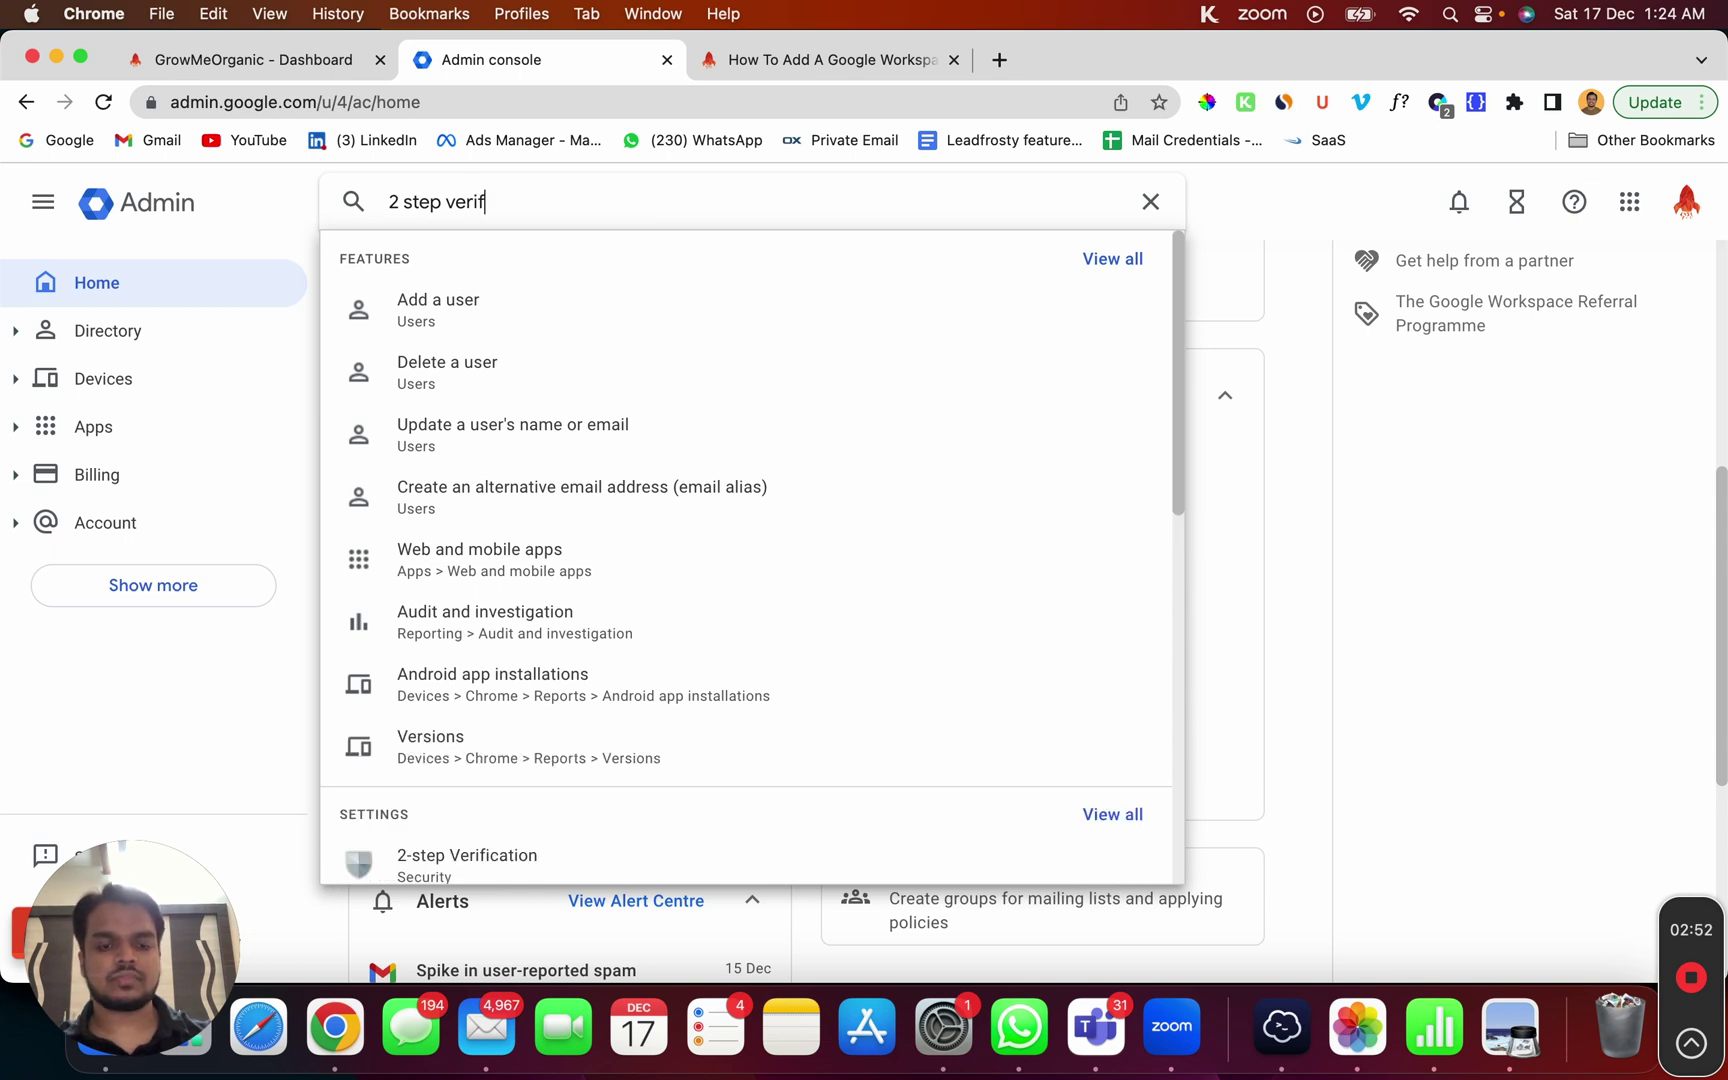
type("ication")
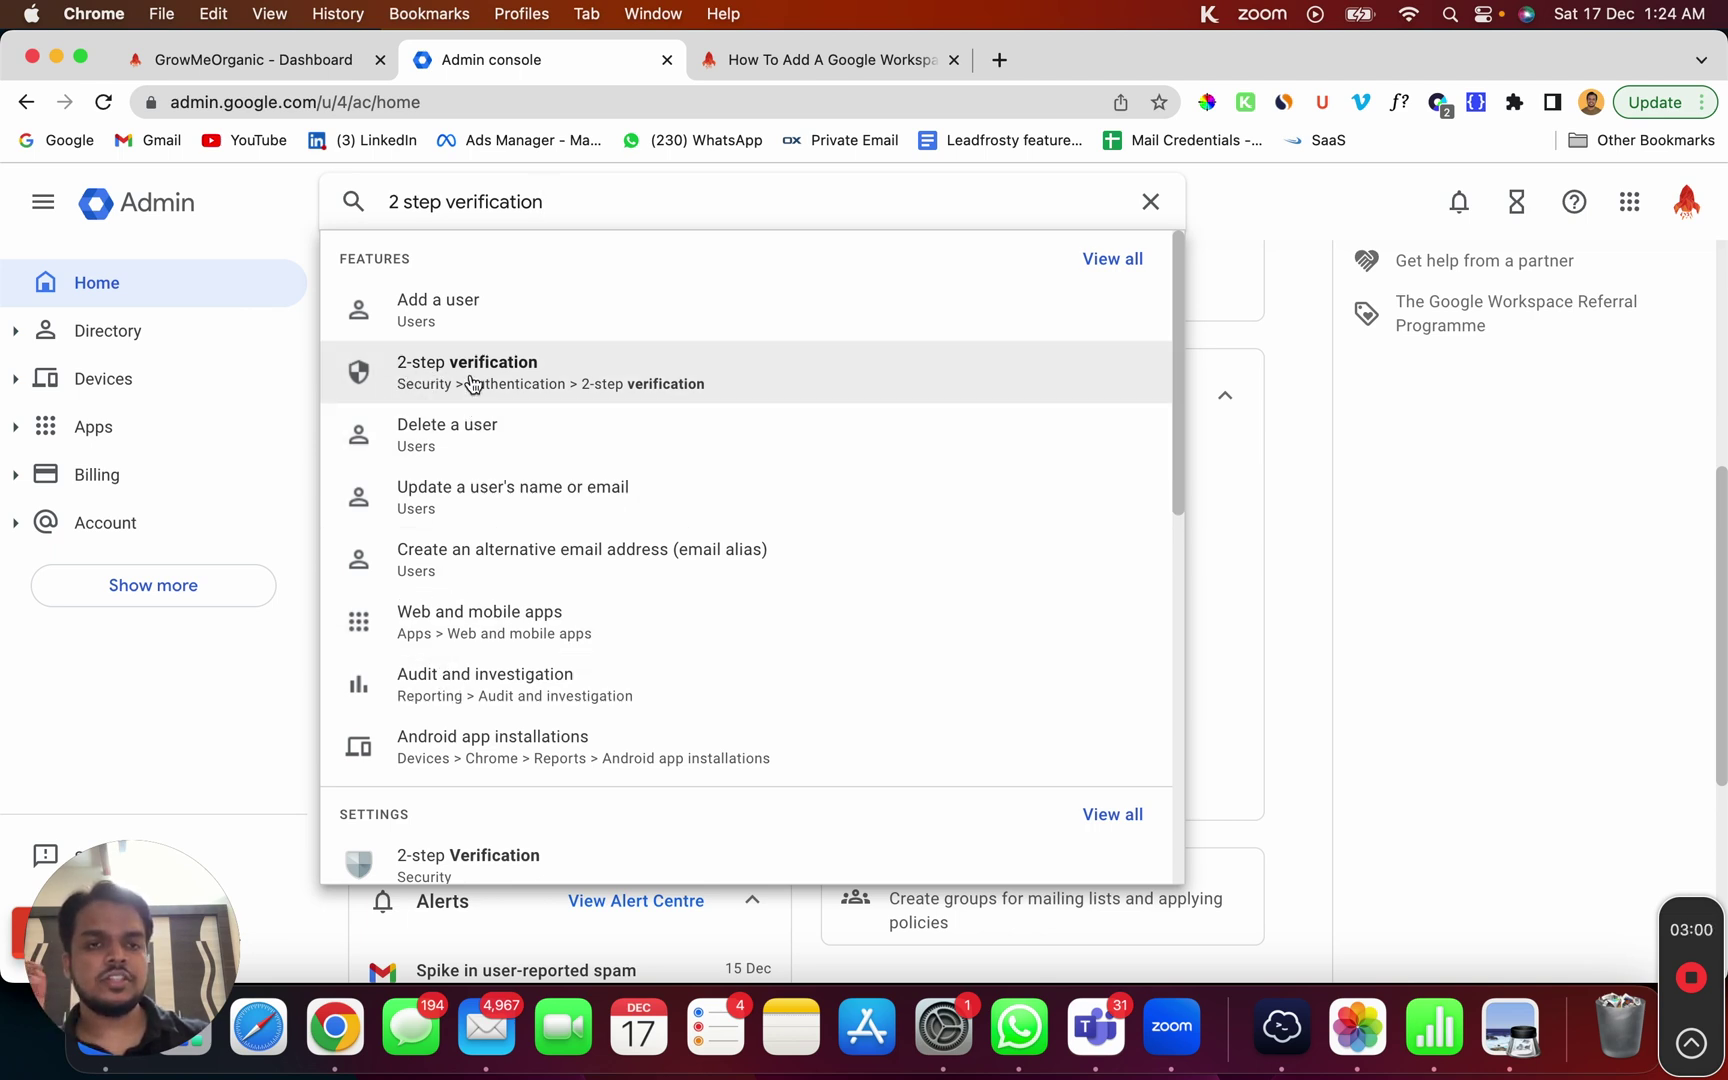
left_click(472, 383)
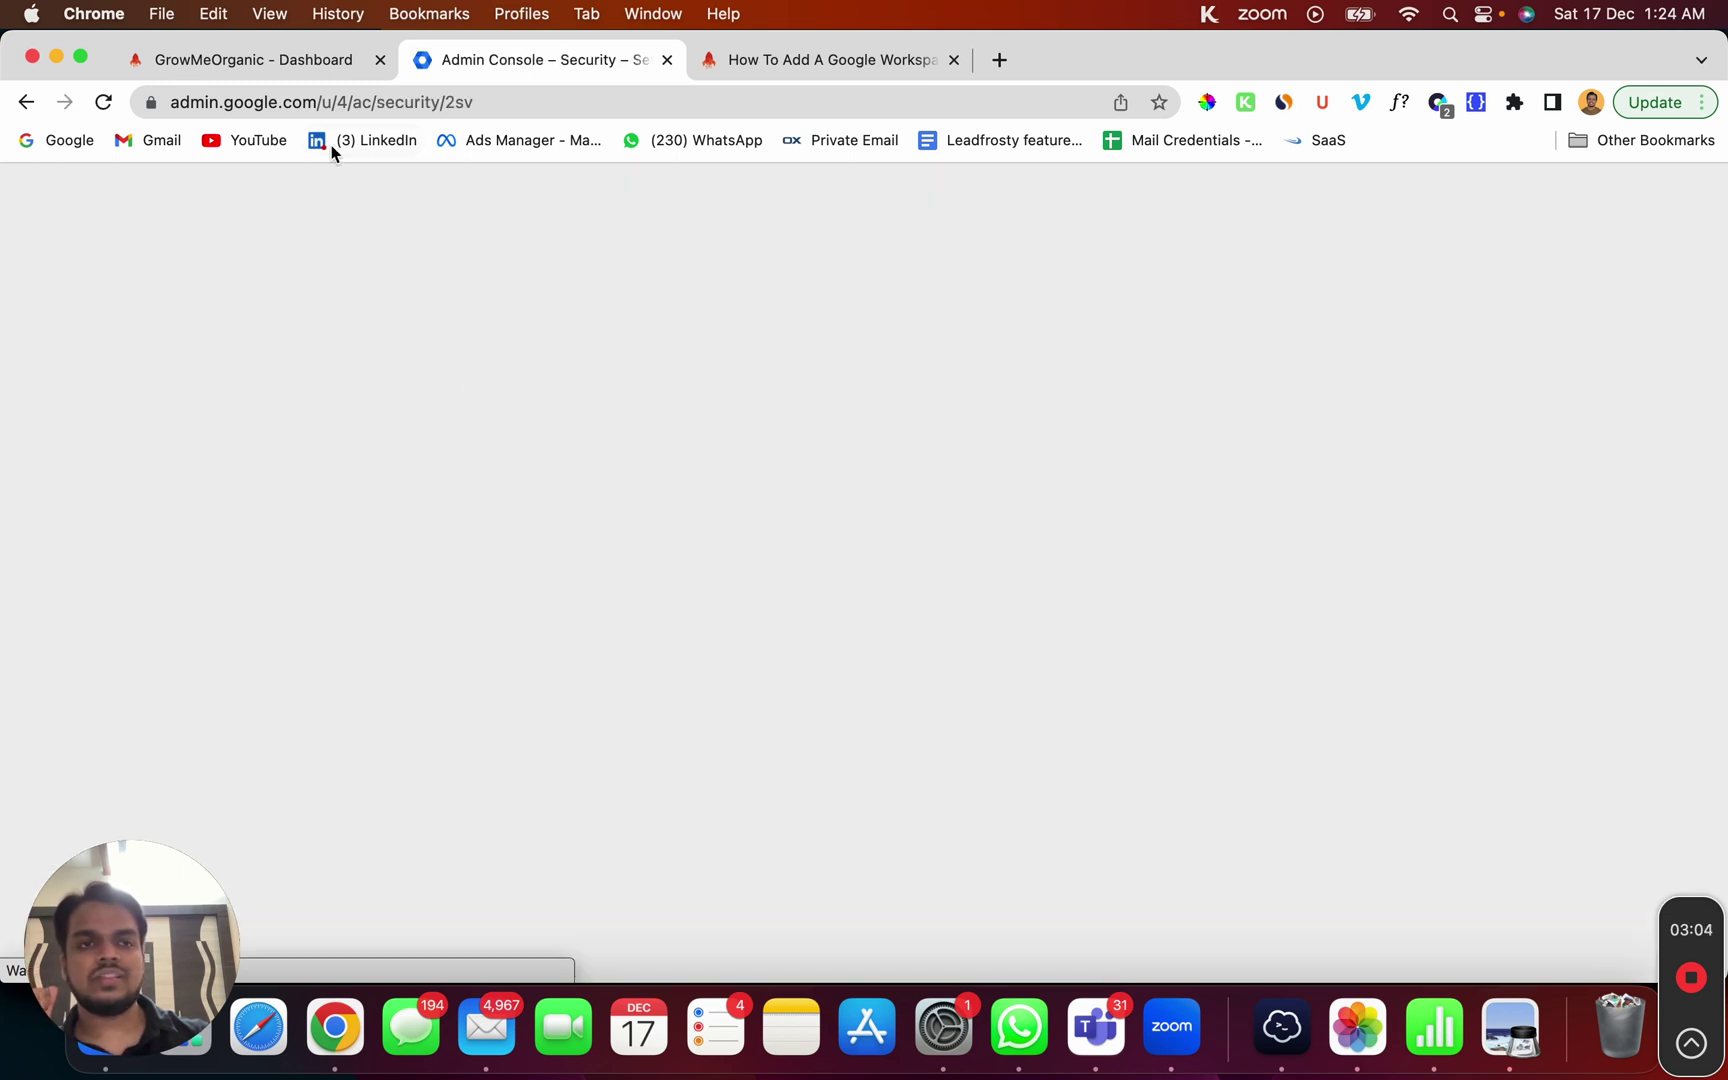
left_click_drag(174, 102, 478, 108)
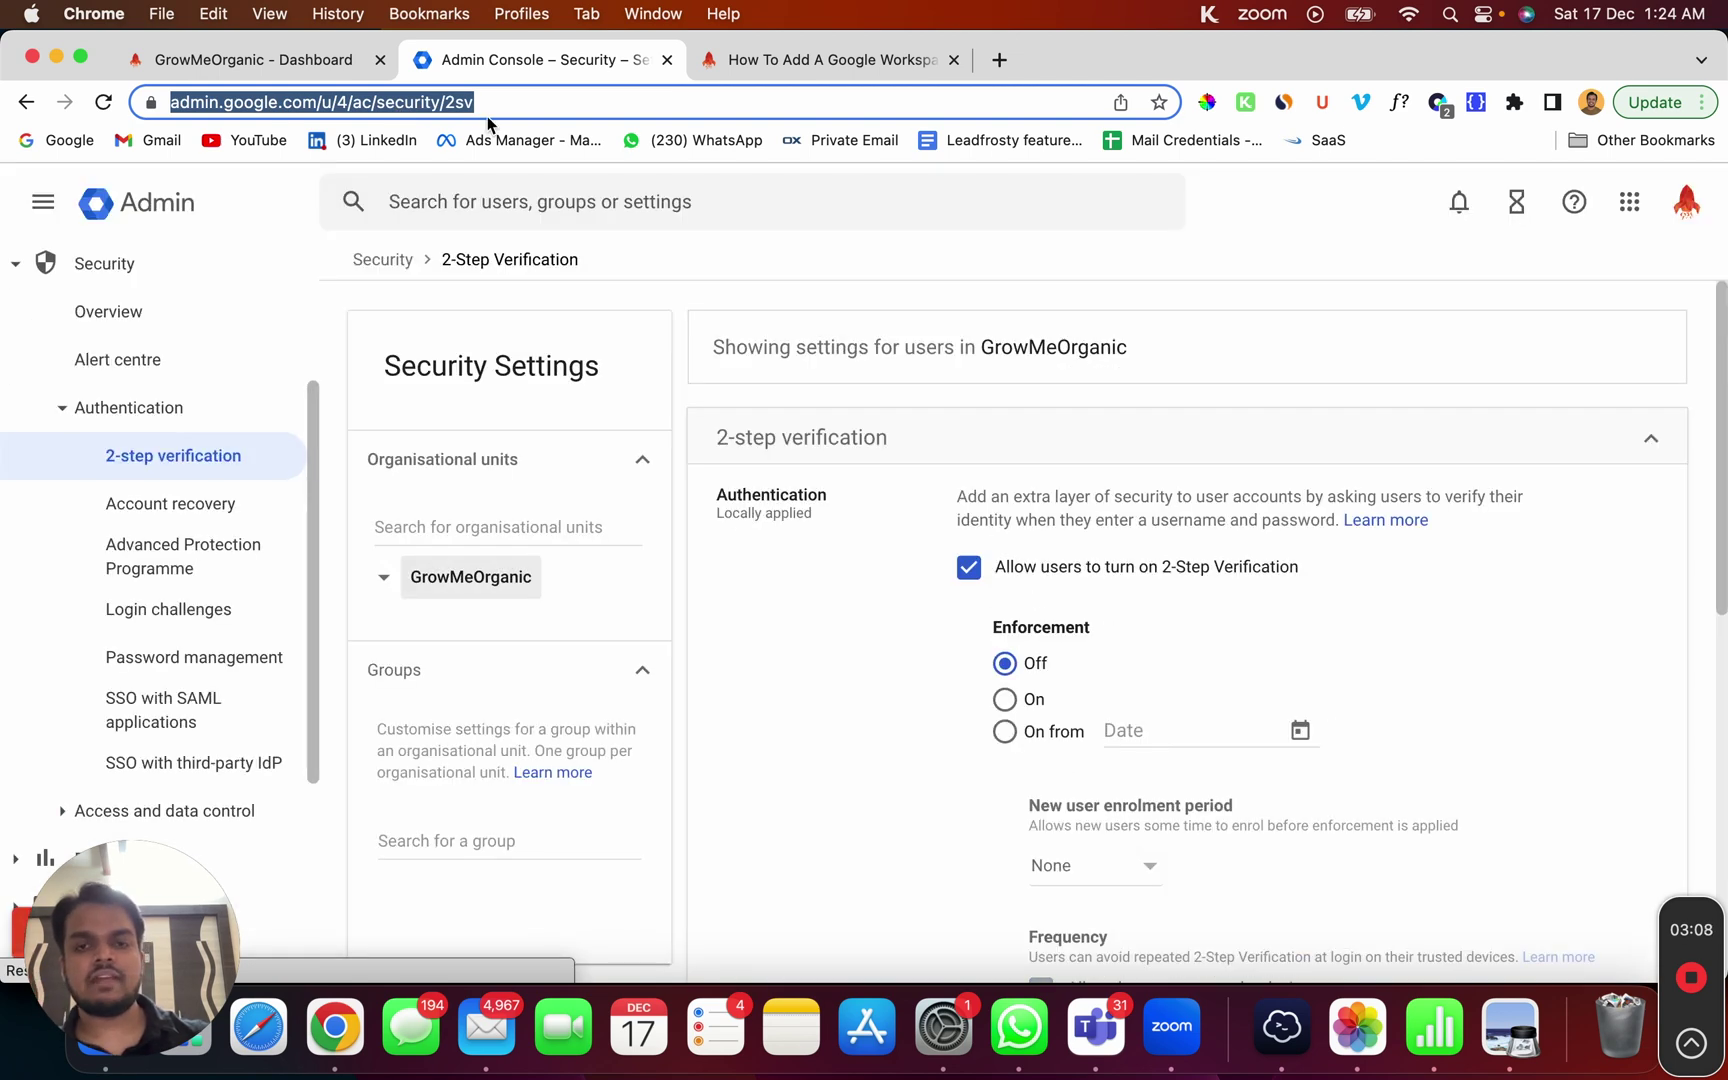
left_click(779, 613)
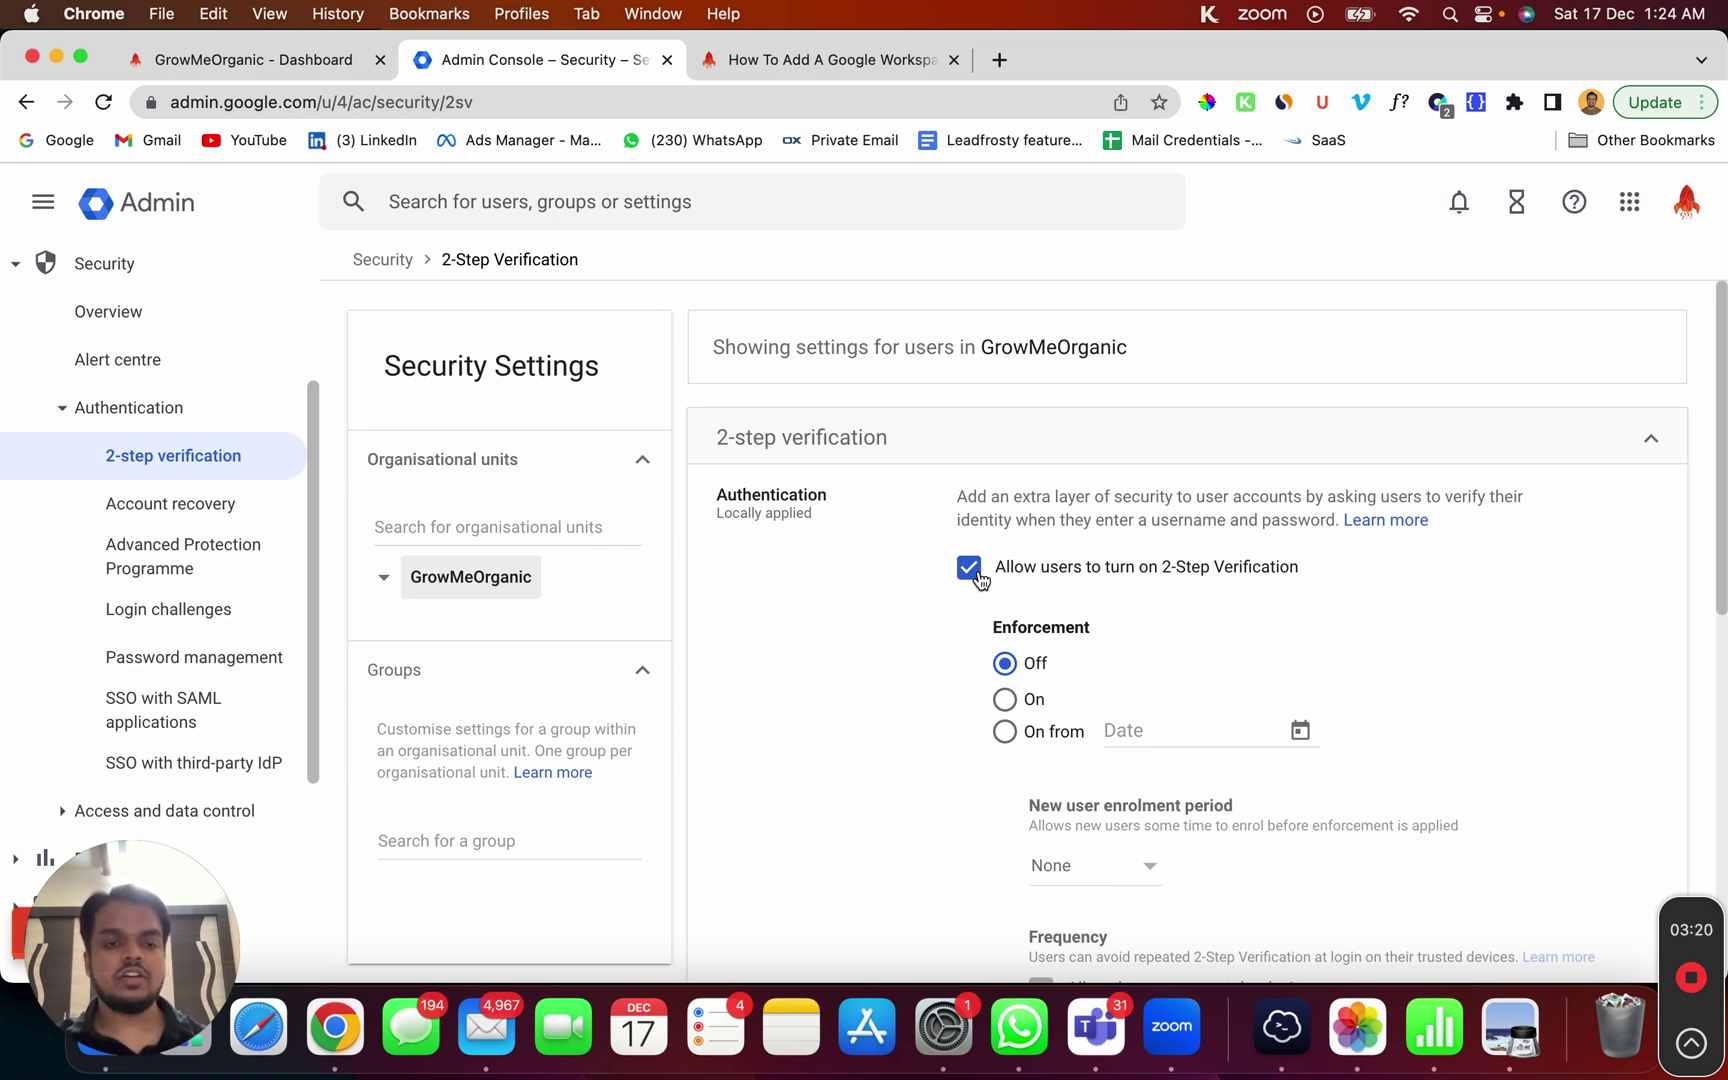
Step: Move between the Admin console and Google Account windows, ending on Google Account Security
right_click(336, 1024)
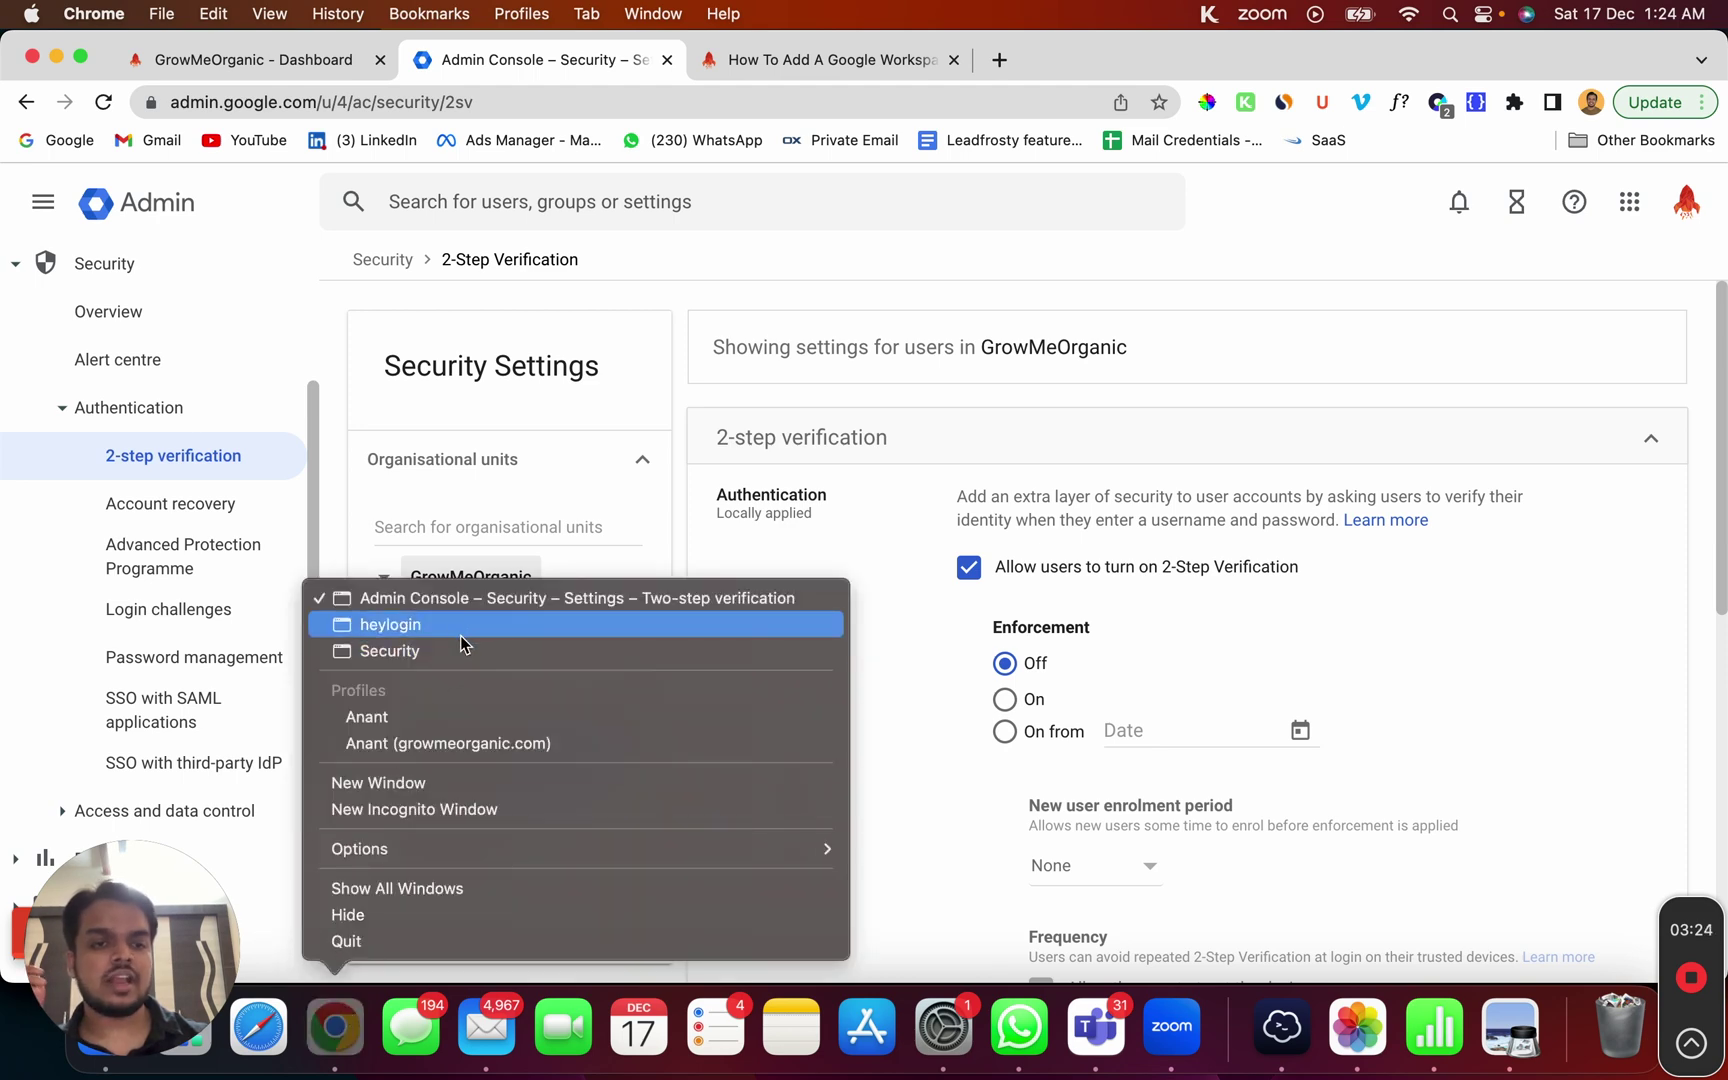
left_click(454, 650)
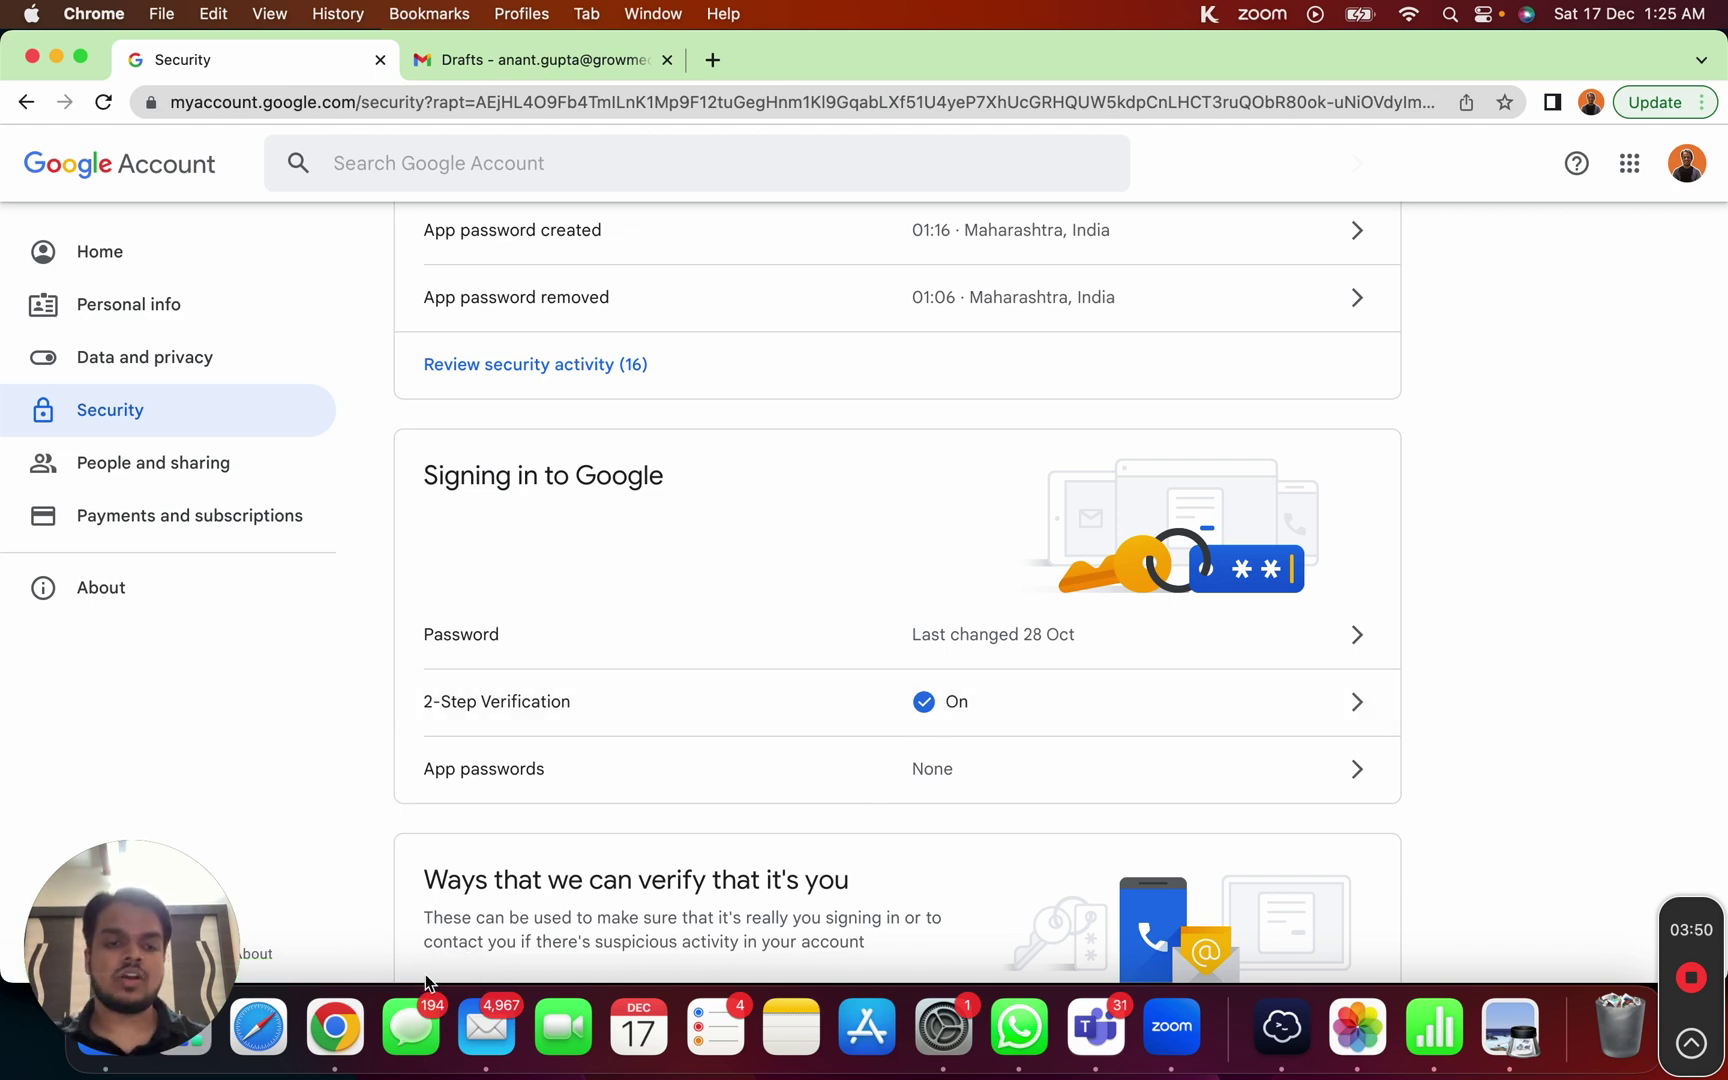
right_click(357, 1015)
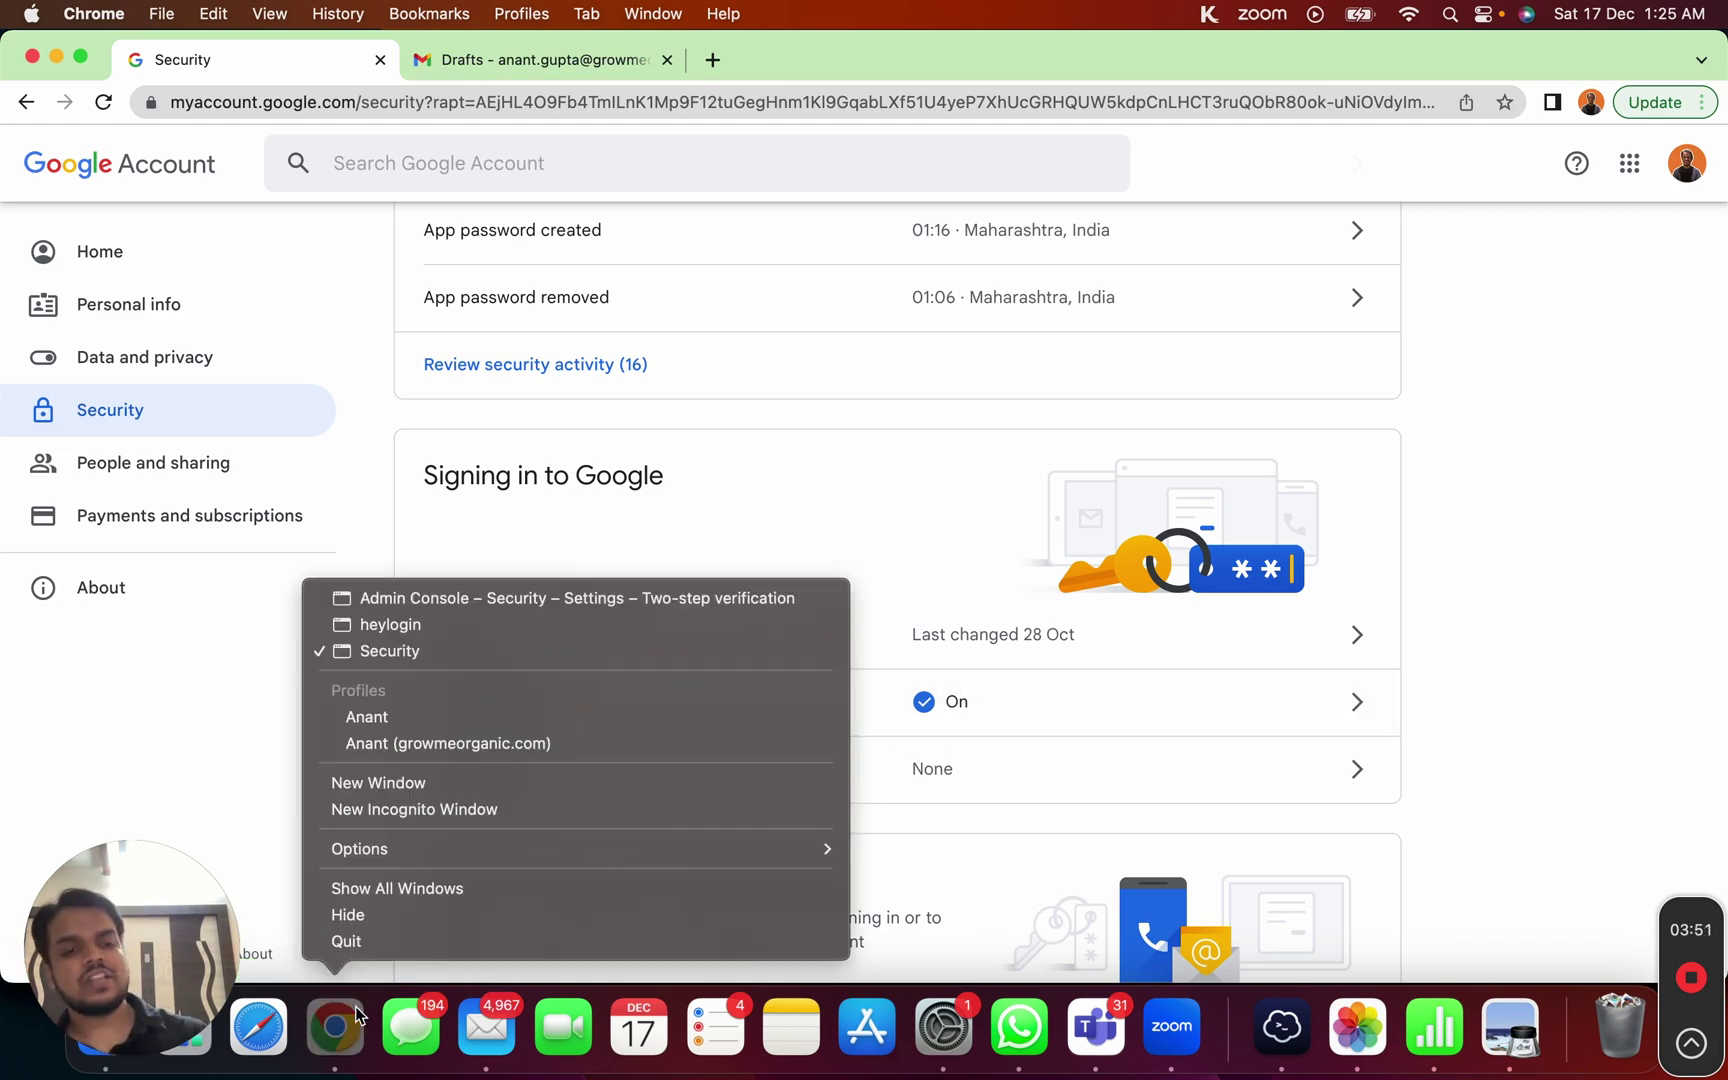
left_click(455, 600)
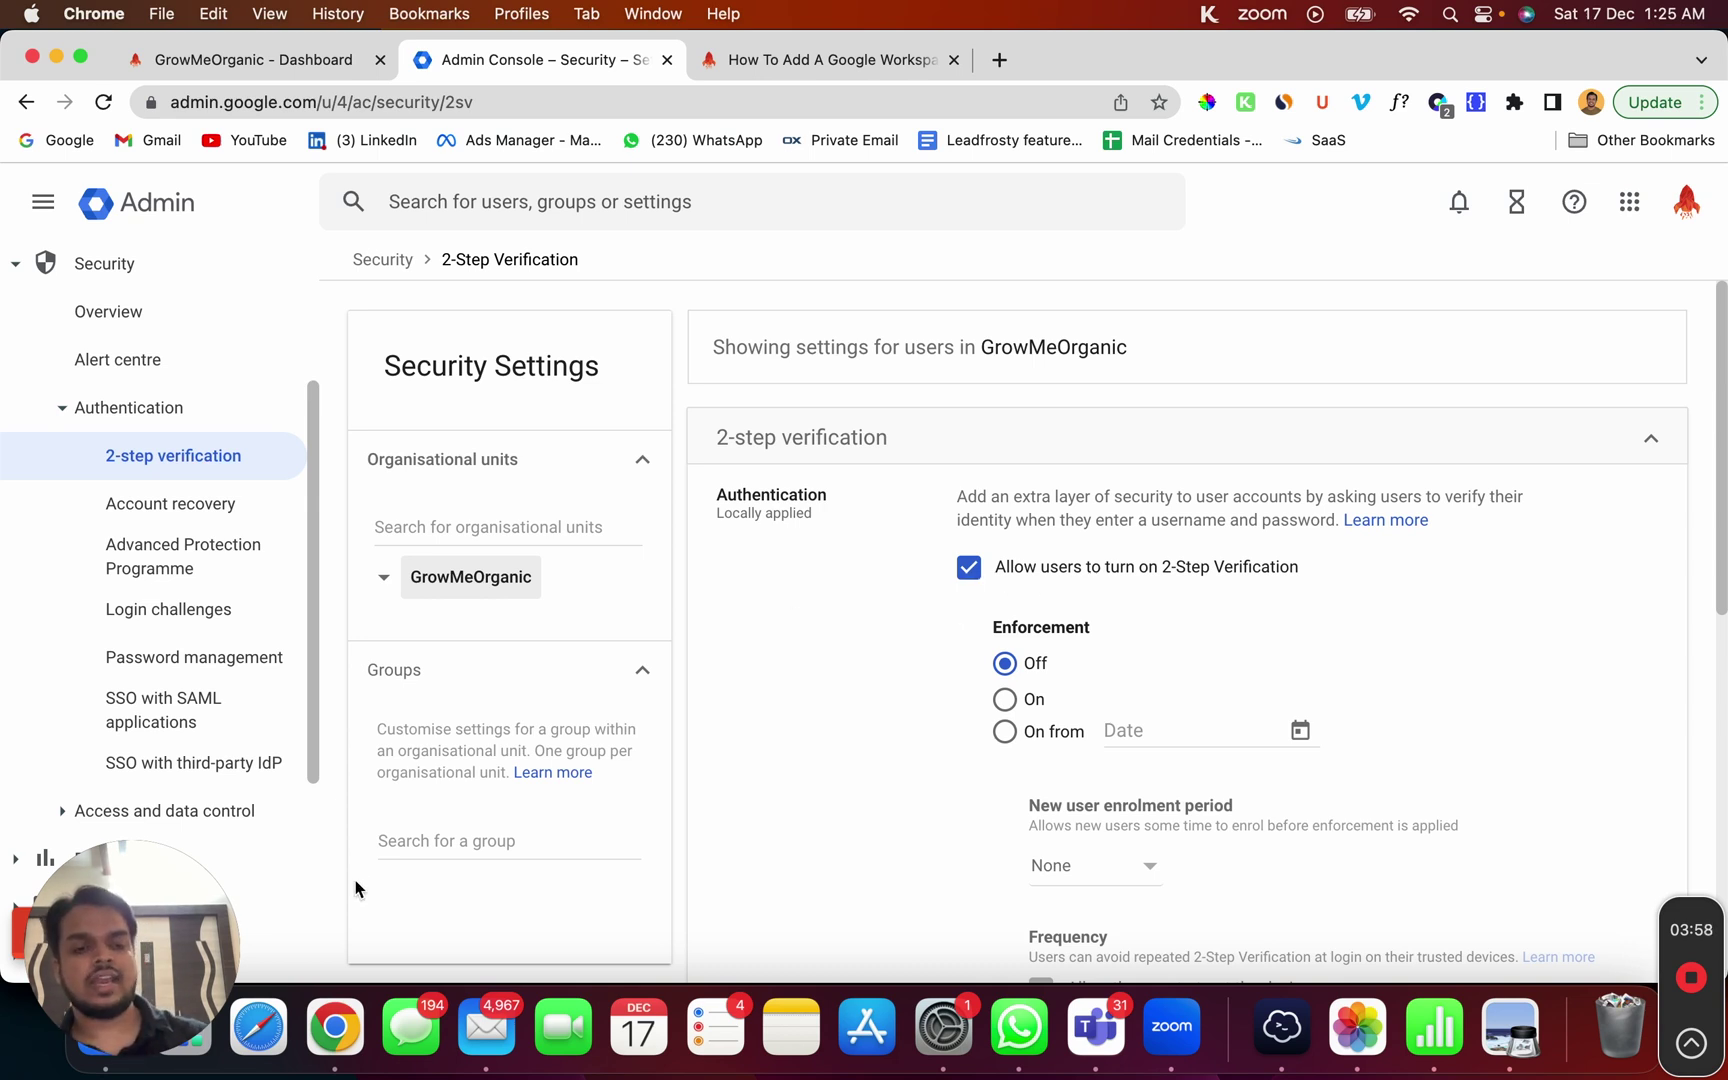
right_click(336, 1027)
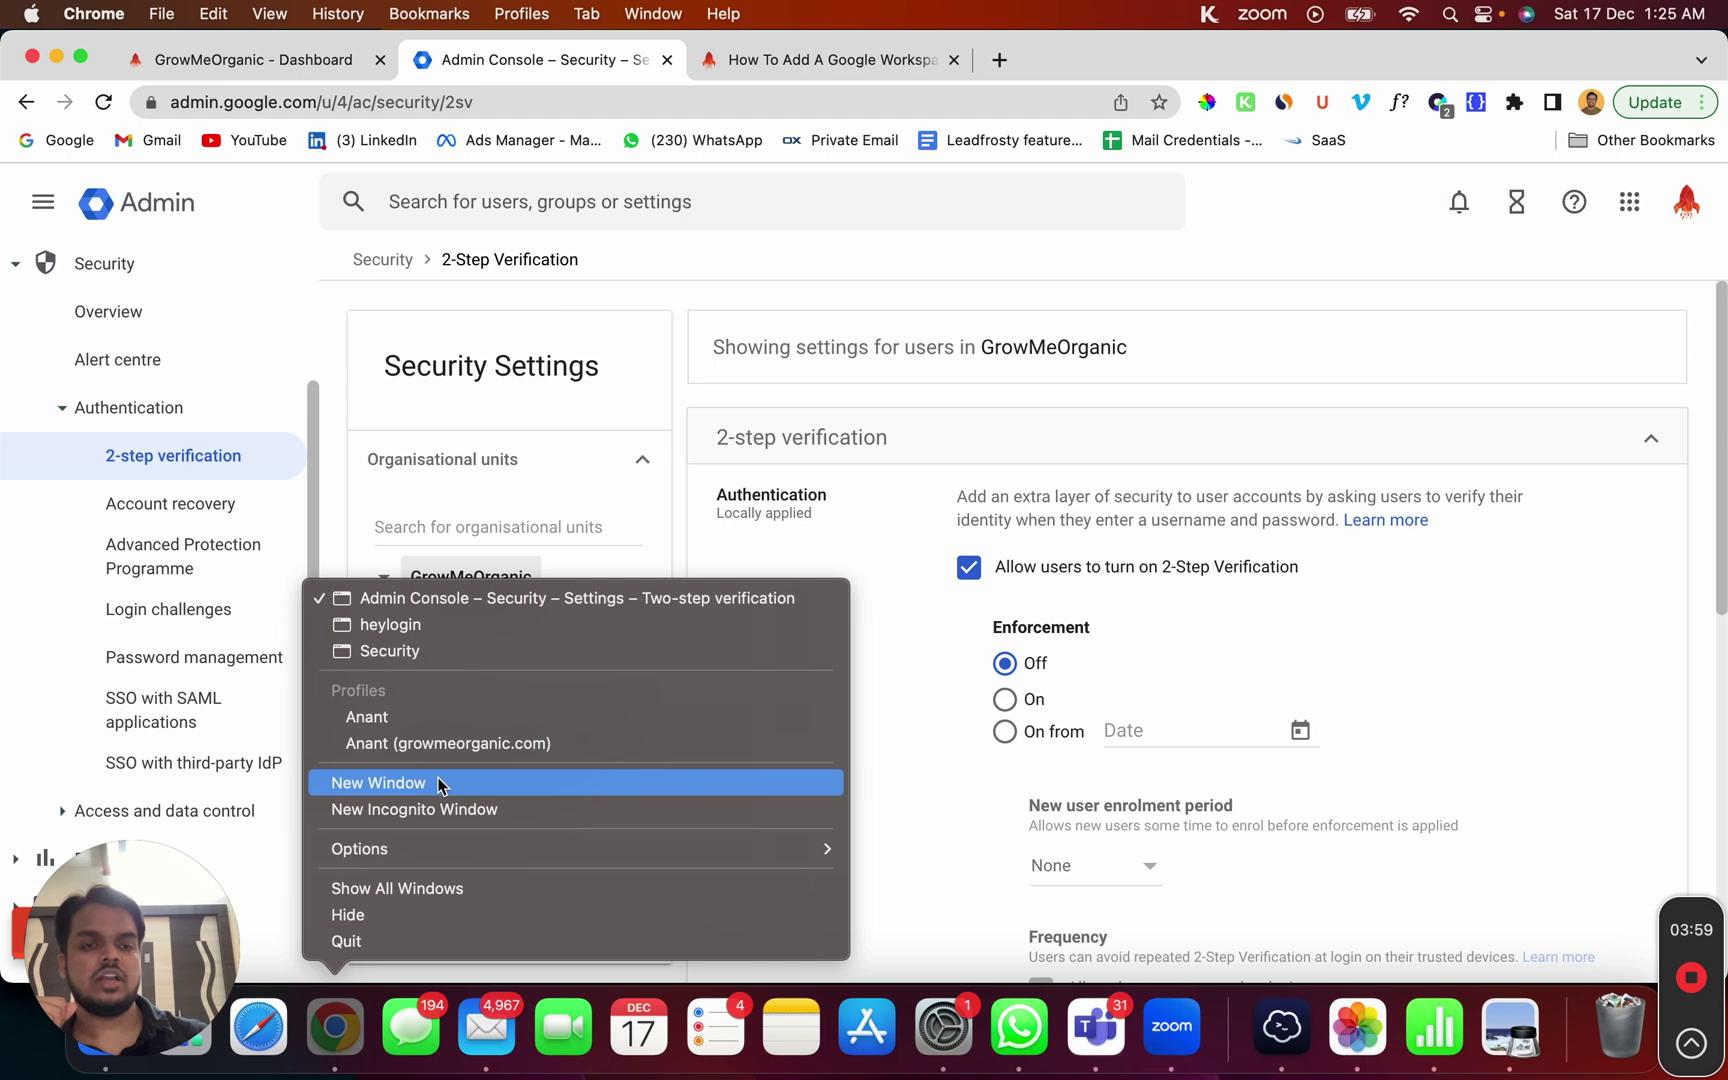
left_click(466, 655)
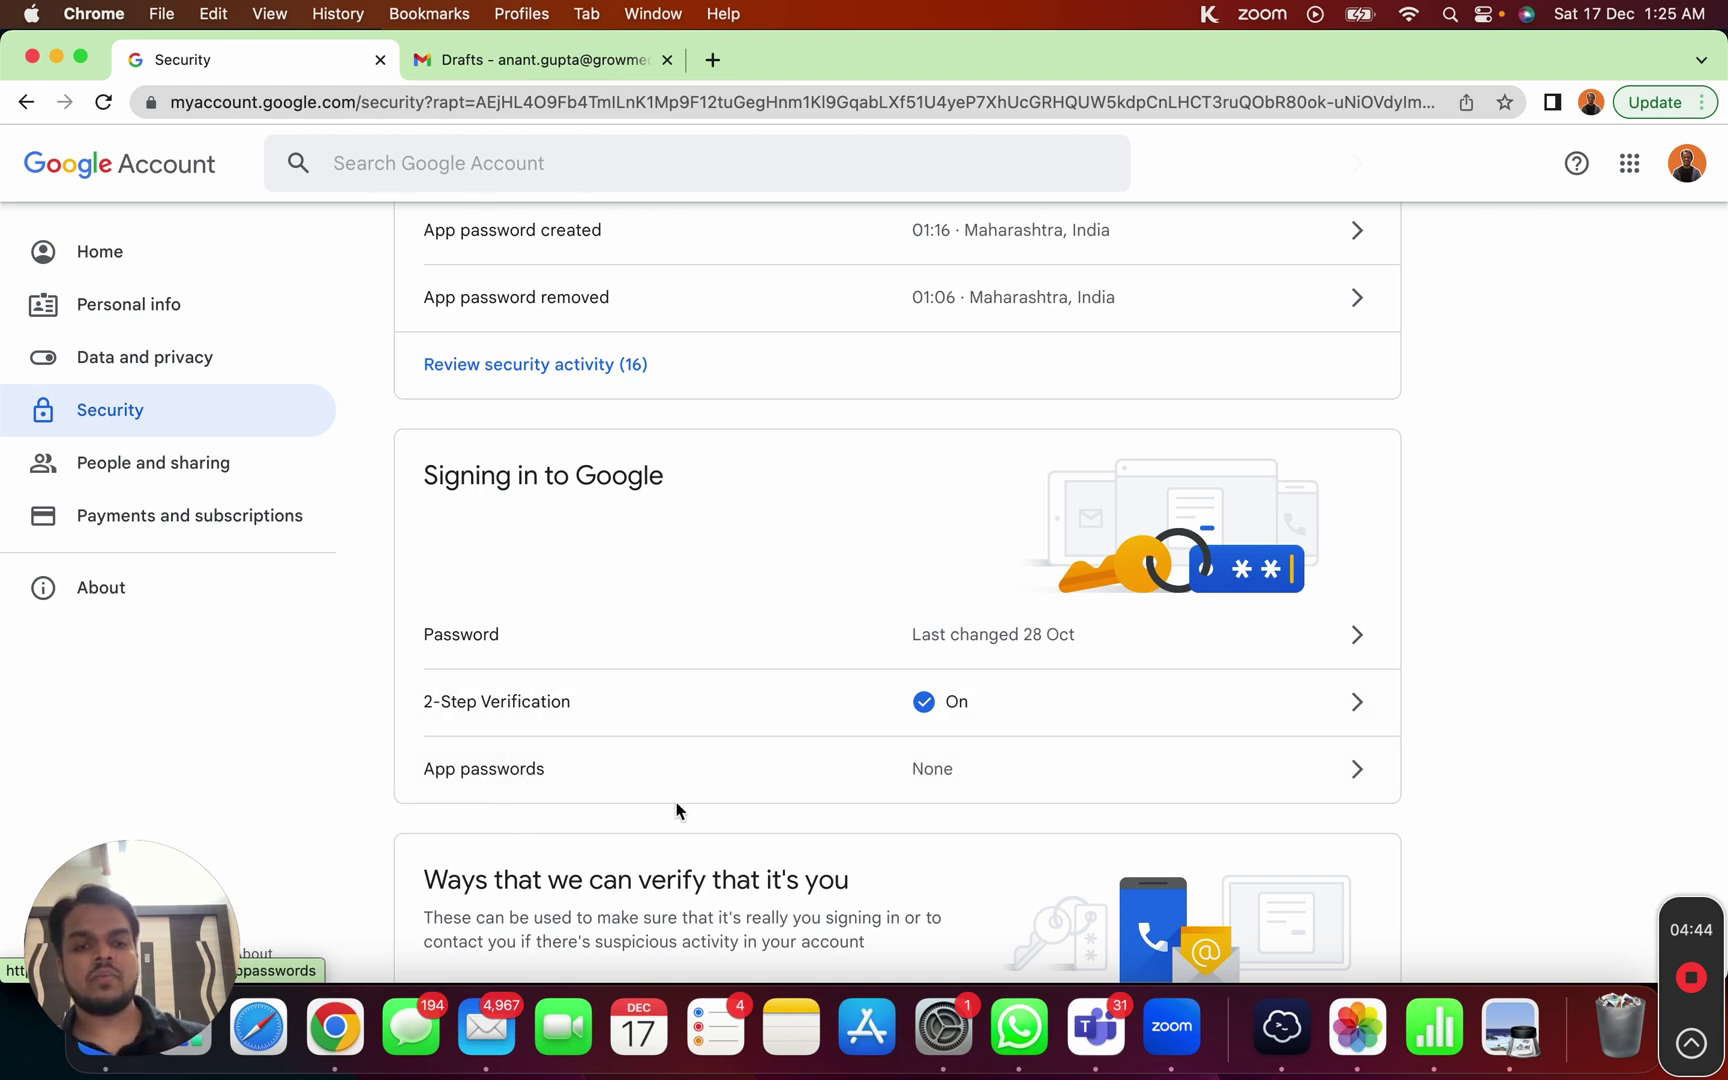
Step: Generate an app password for custom app 'GrowMeOrganic' and select the 16-character result
left_click(715, 787)
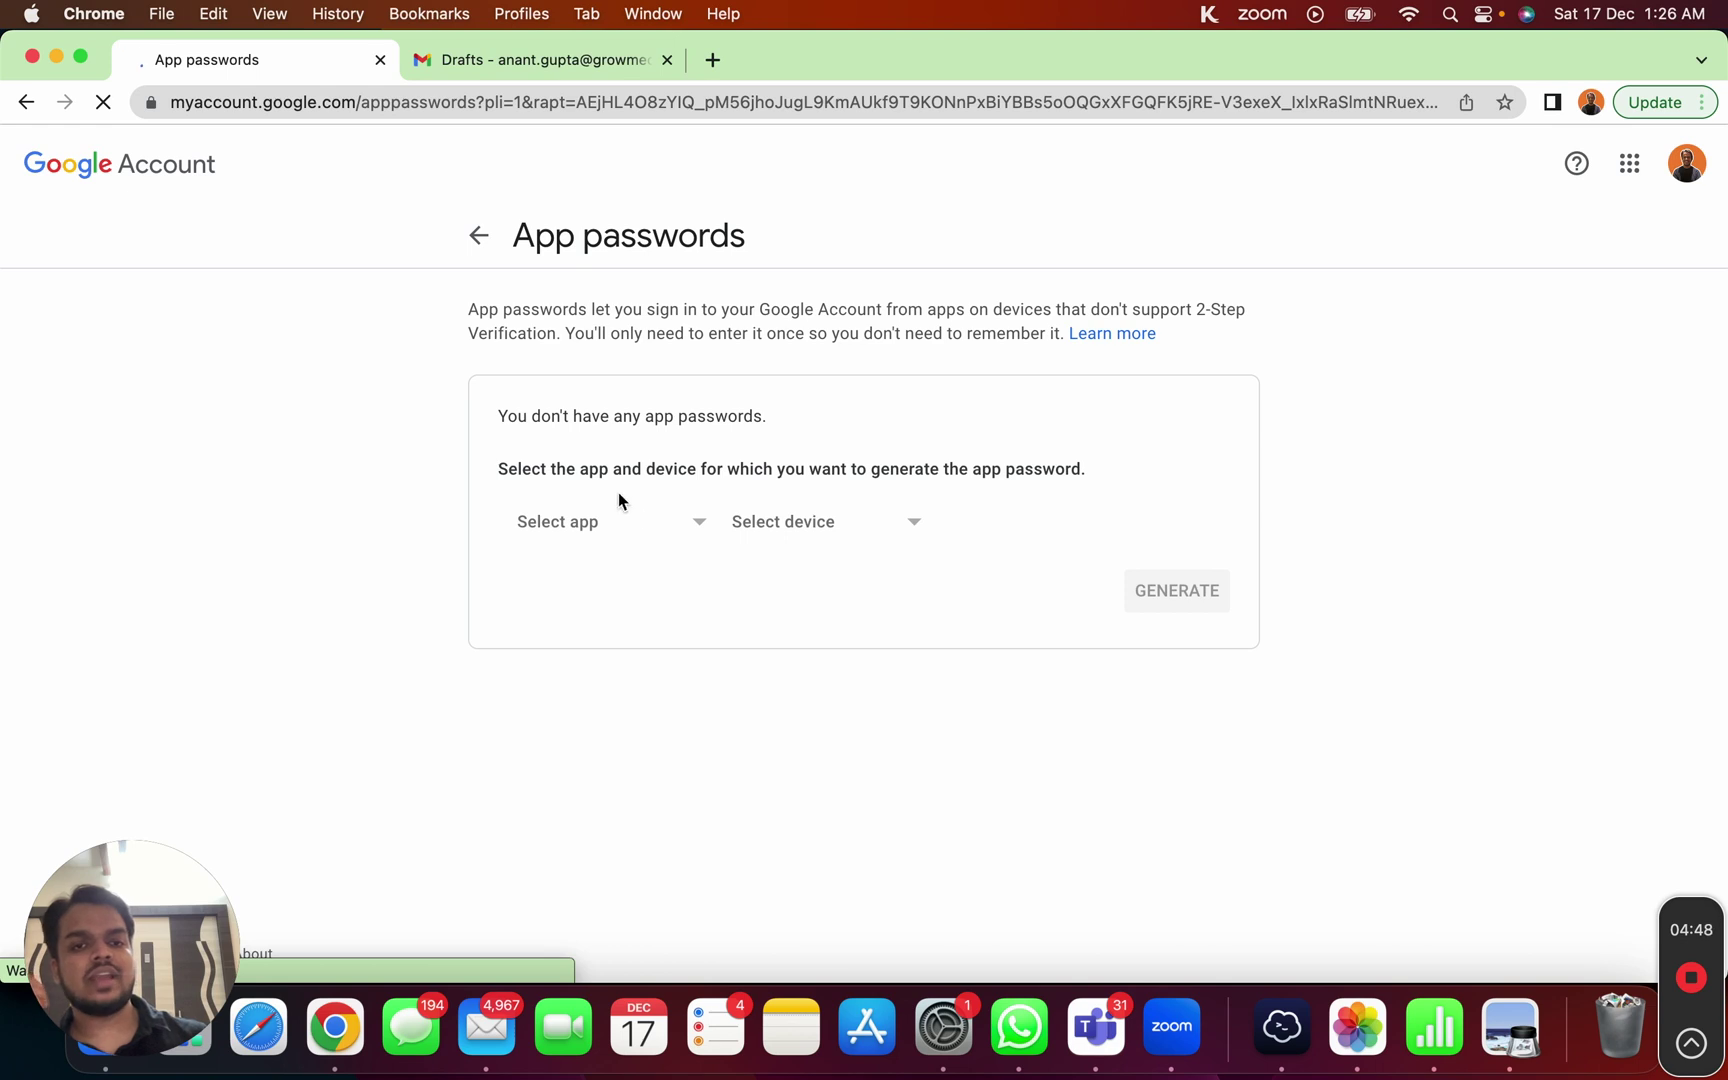
left_click(586, 520)
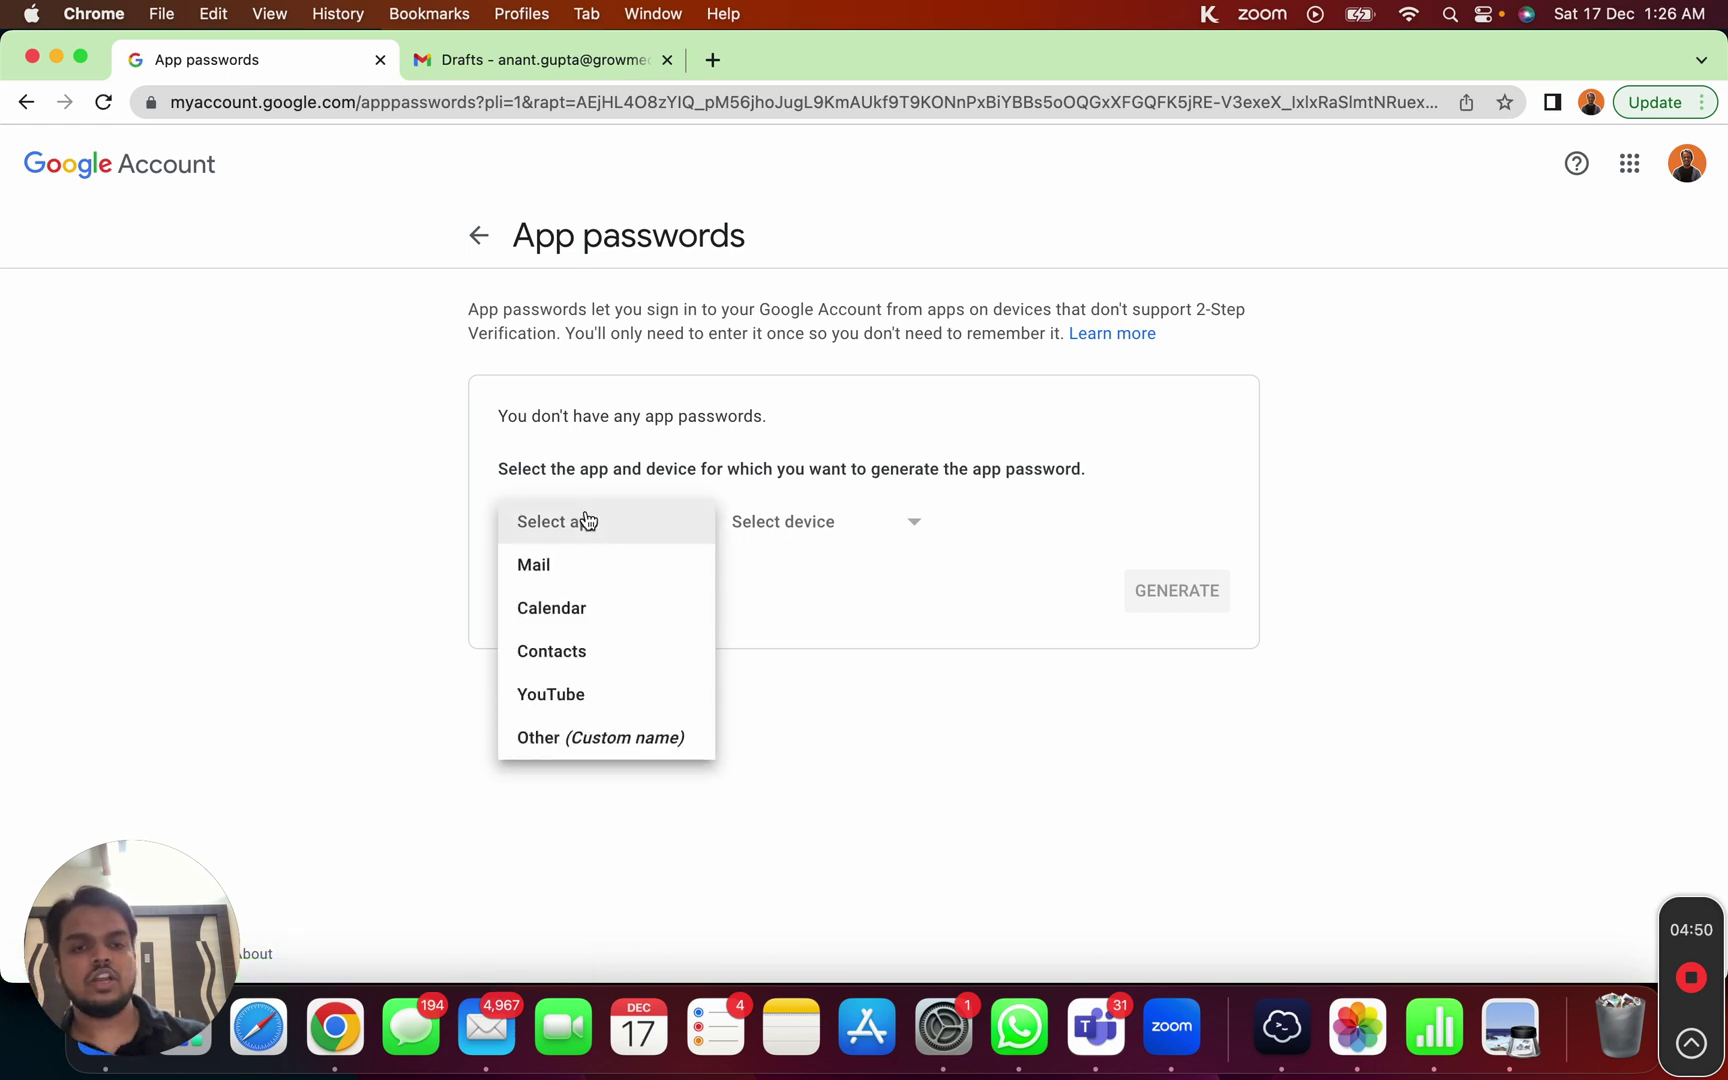
left_click(588, 734)
type("G")
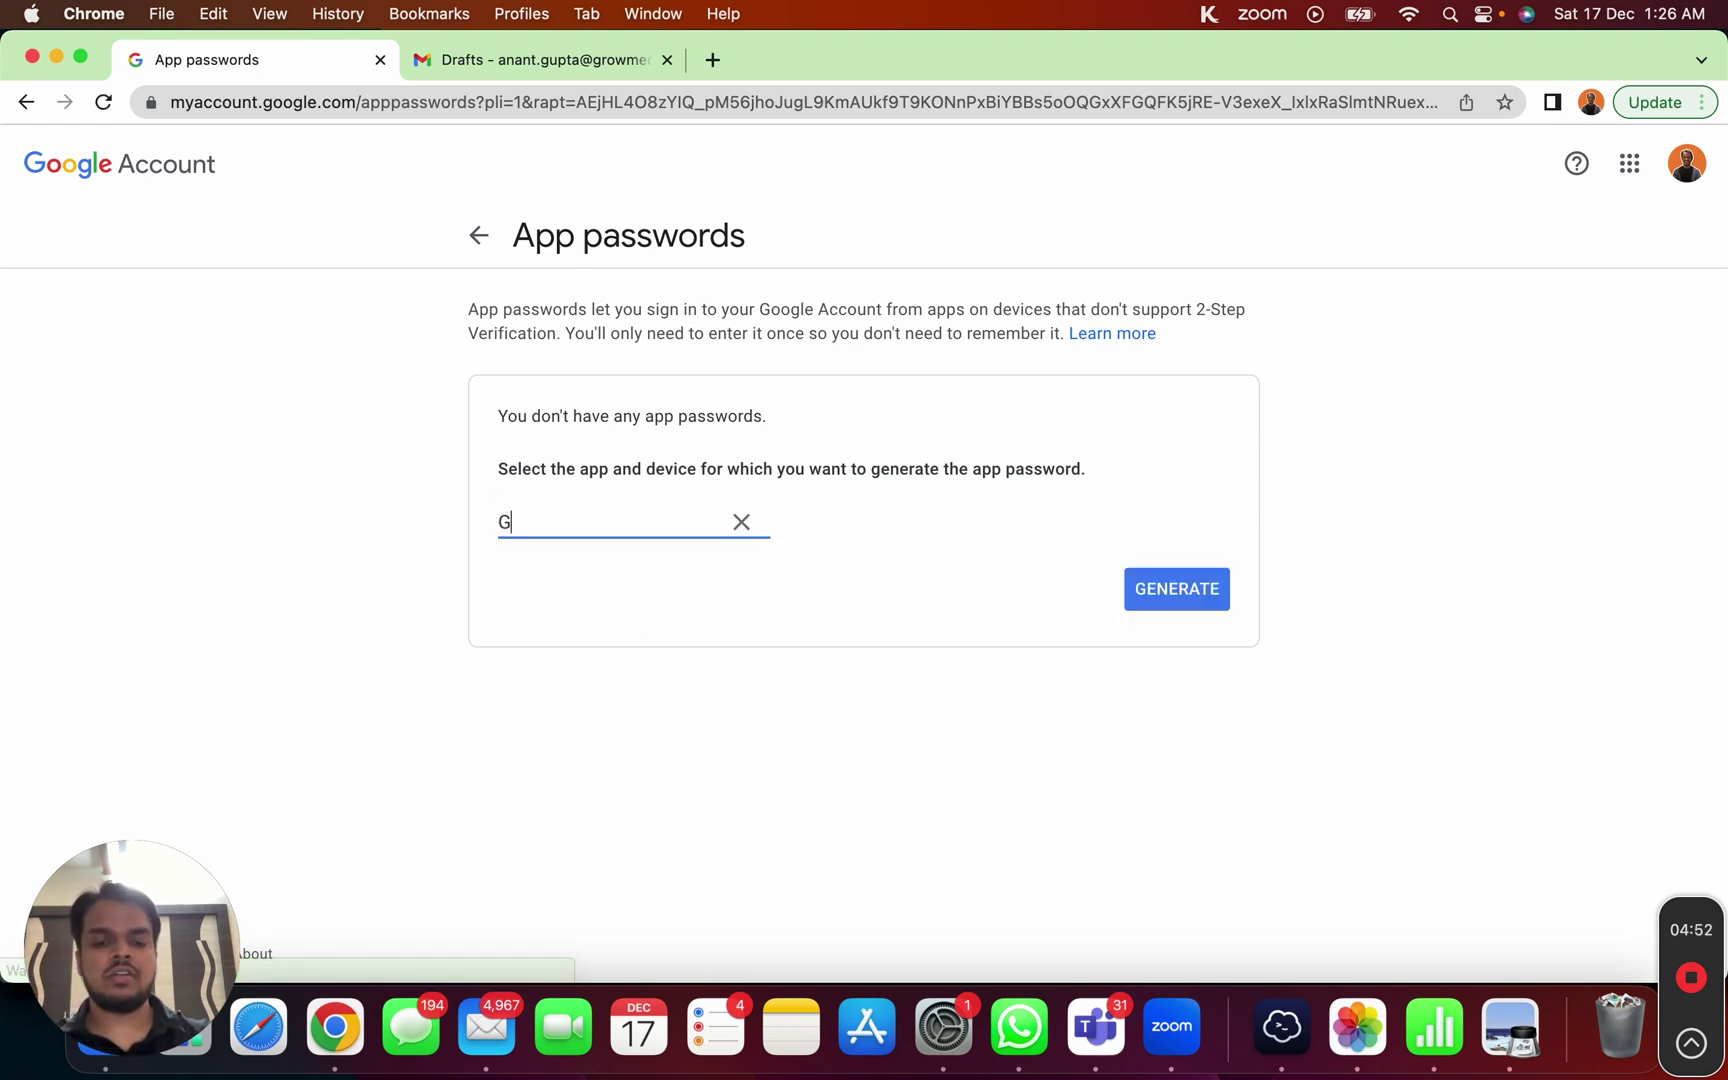
type("rowMeOrganic")
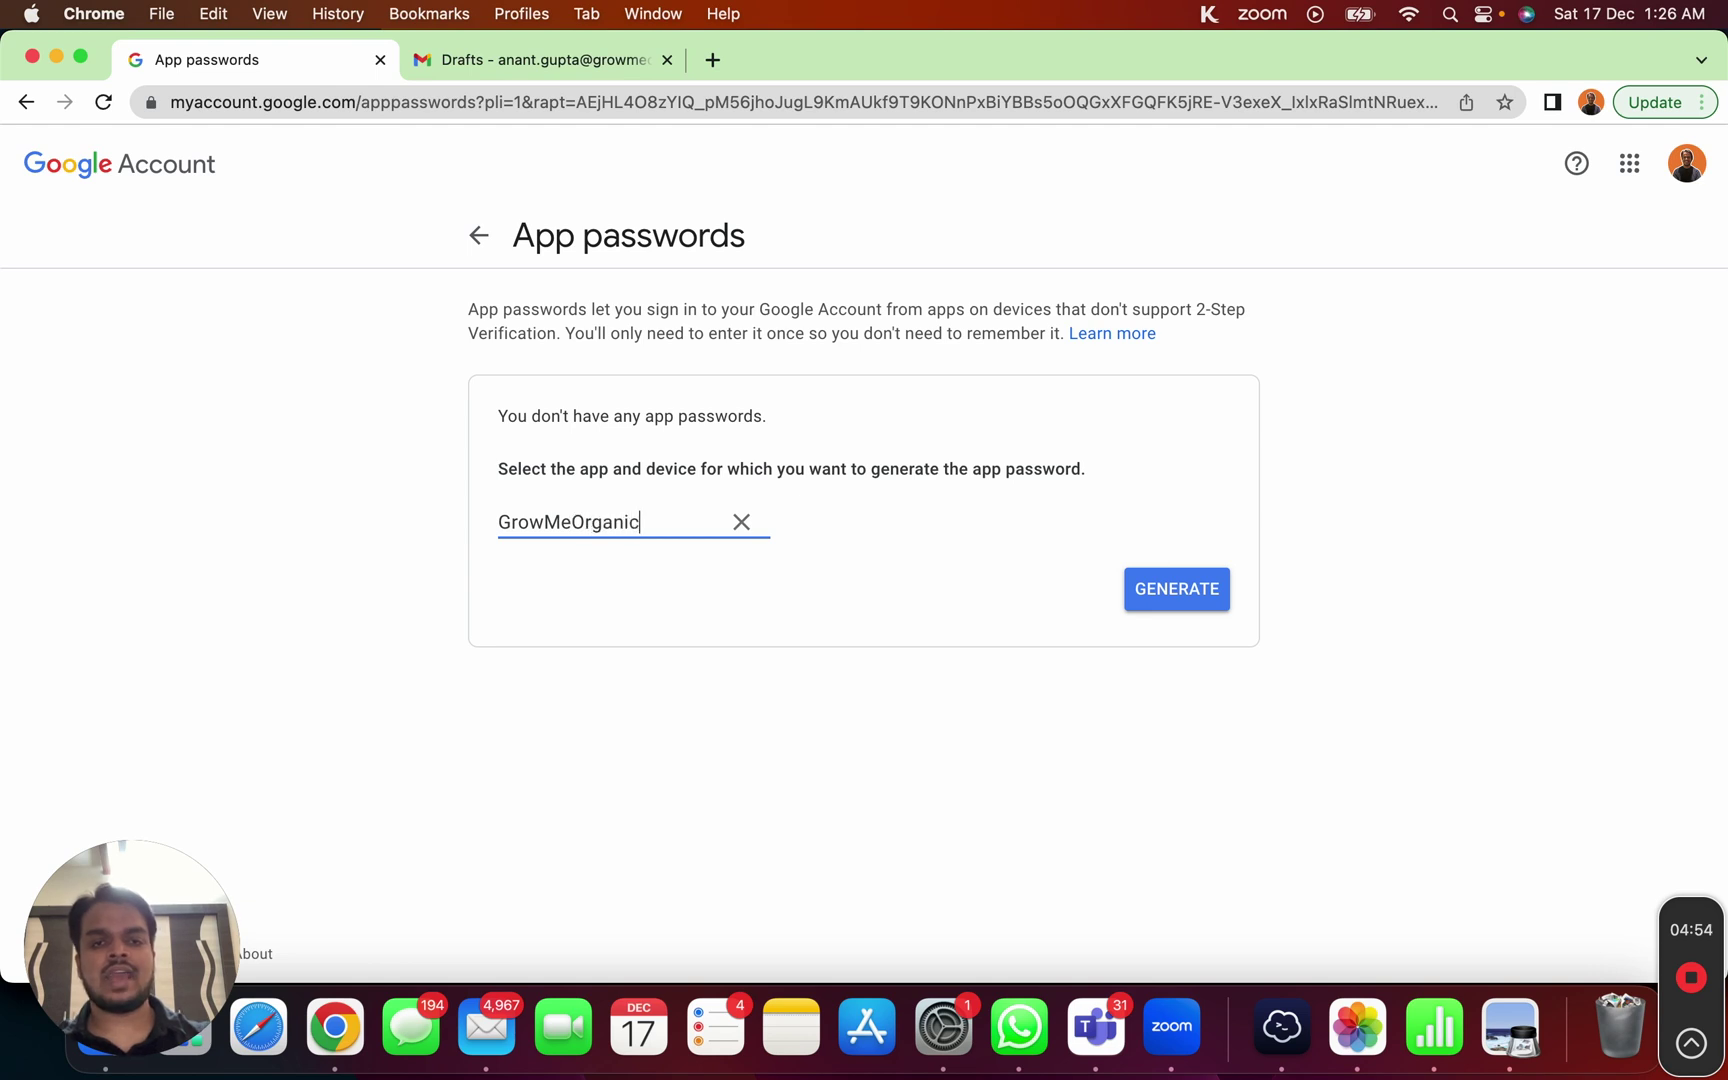
left_click(1202, 592)
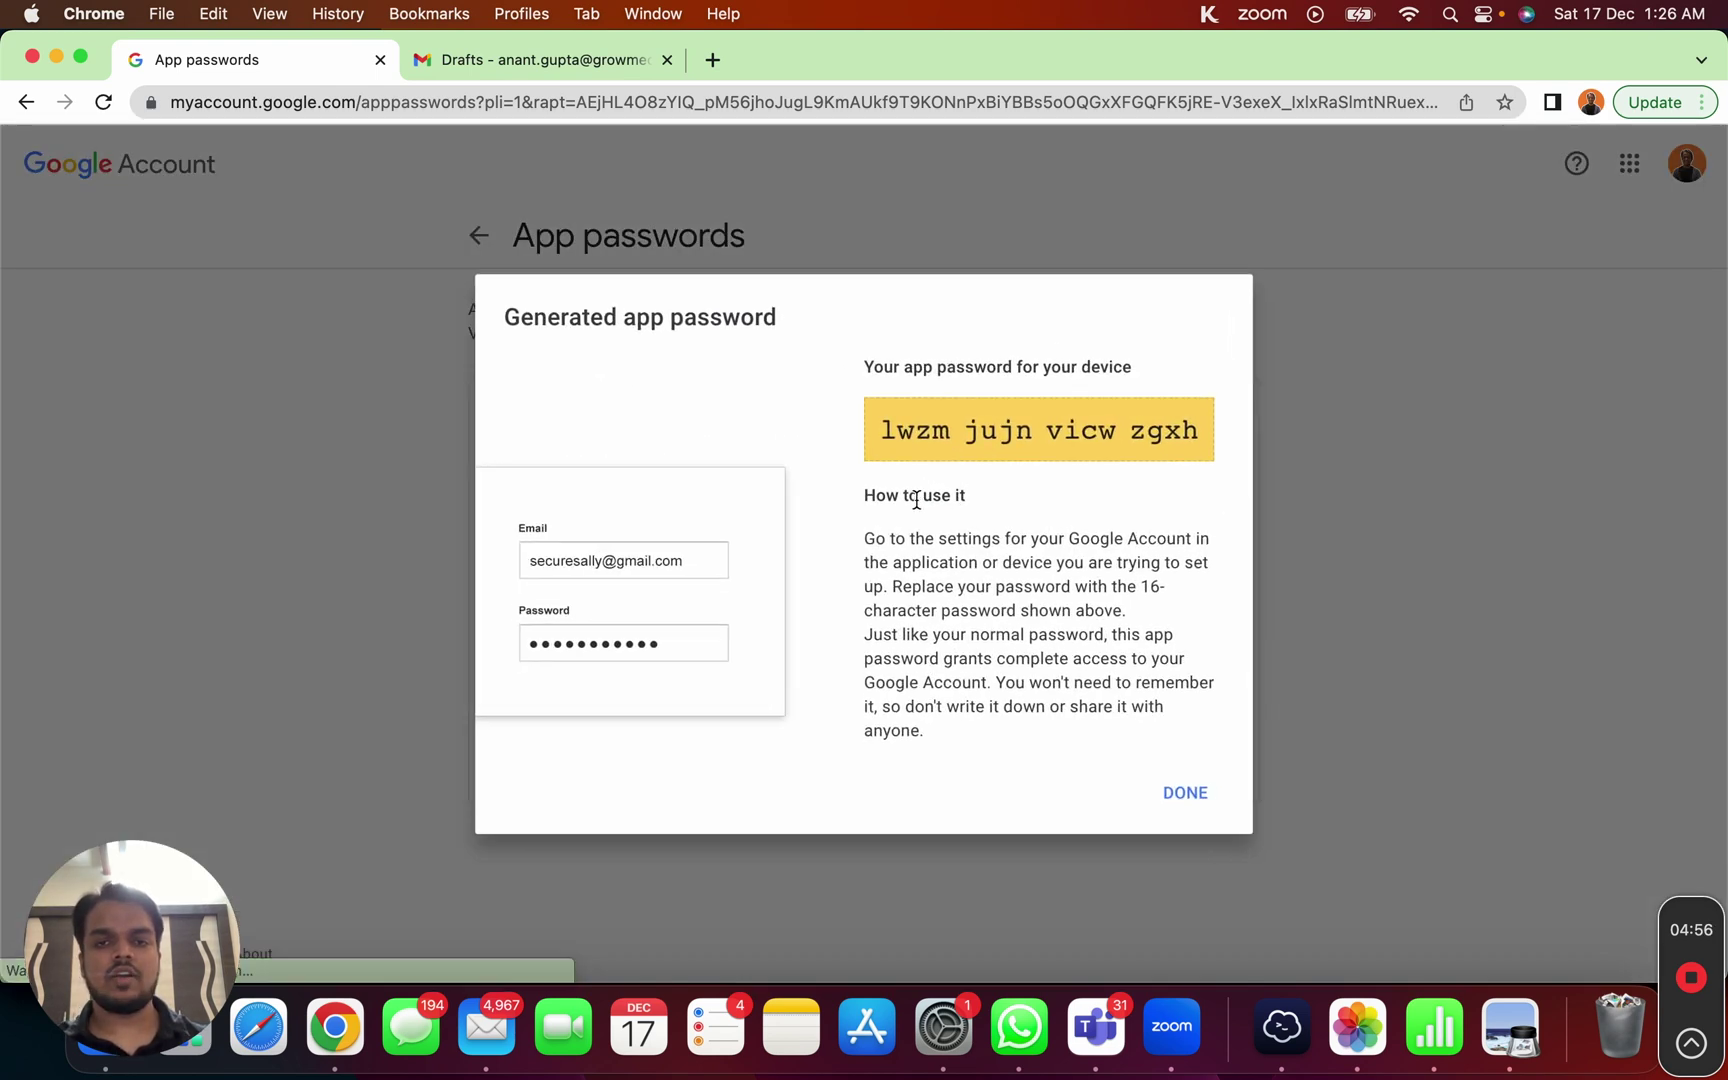
left_click_drag(880, 432, 1197, 433)
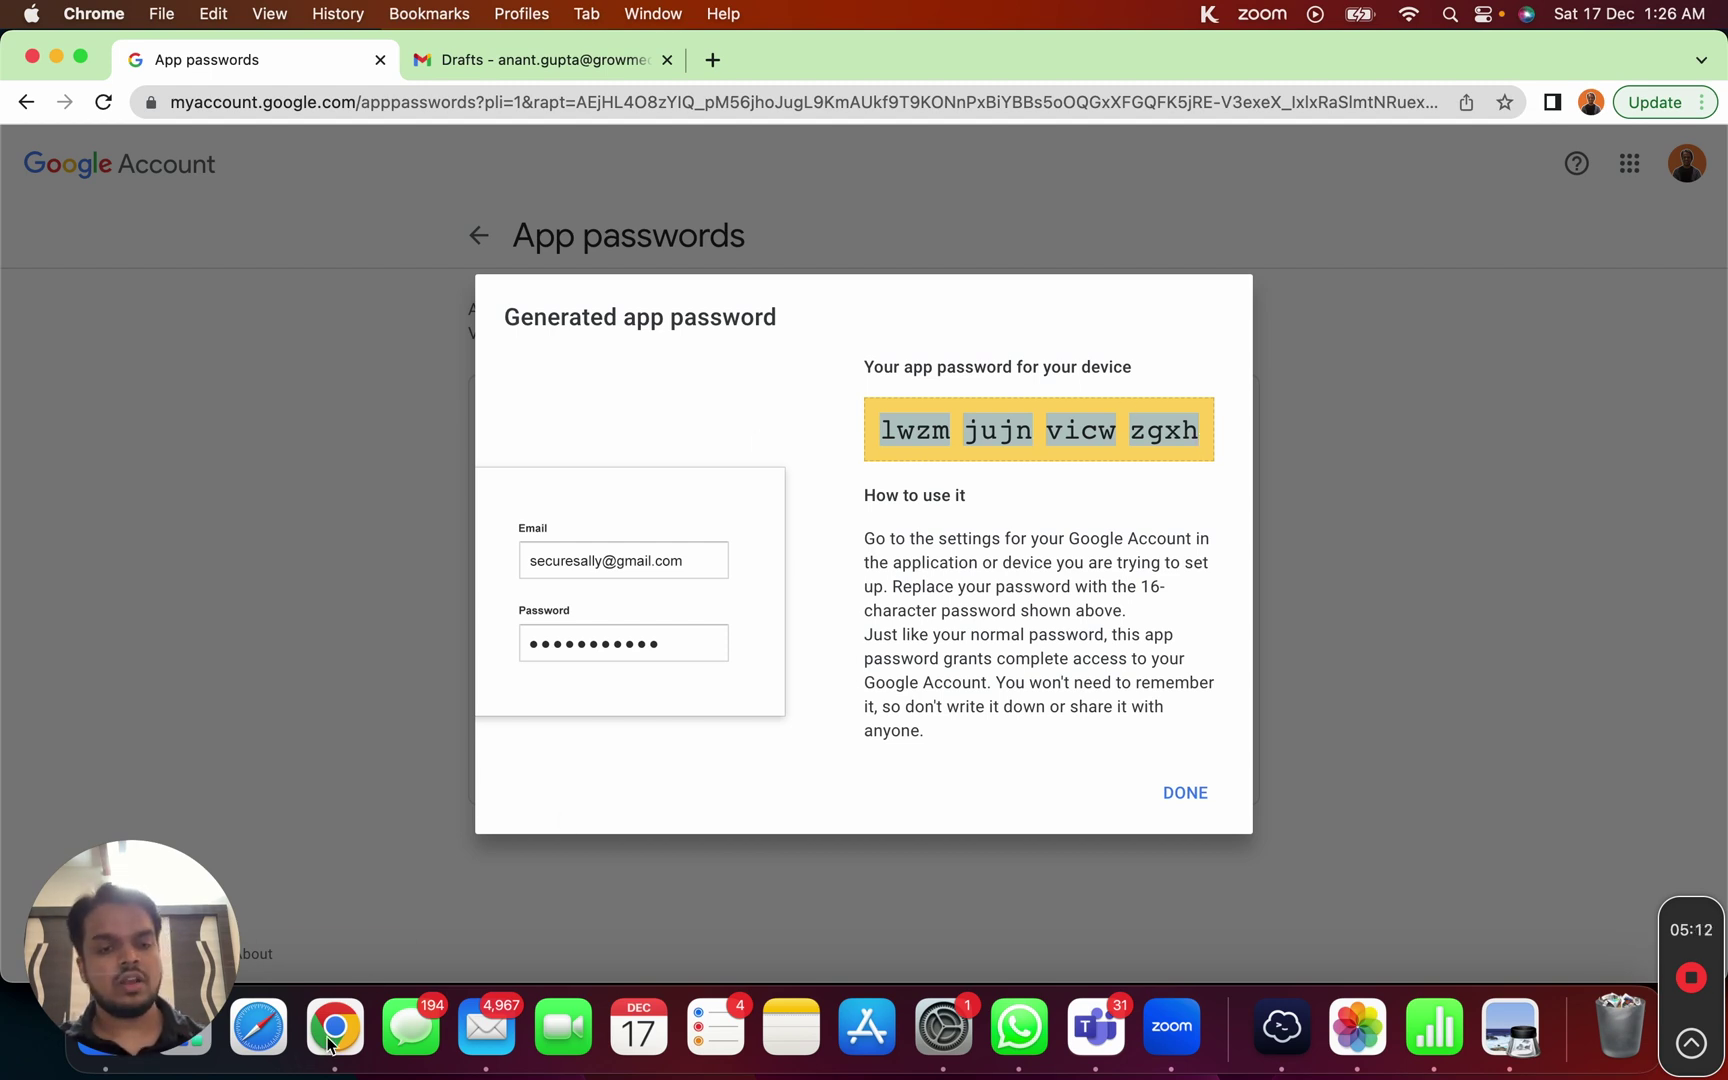
Step: Return to the GrowMeOrganic dashboard and pick Email Campaigns > Connect New Sender (SMTP) from All tools
right_click(320, 1070)
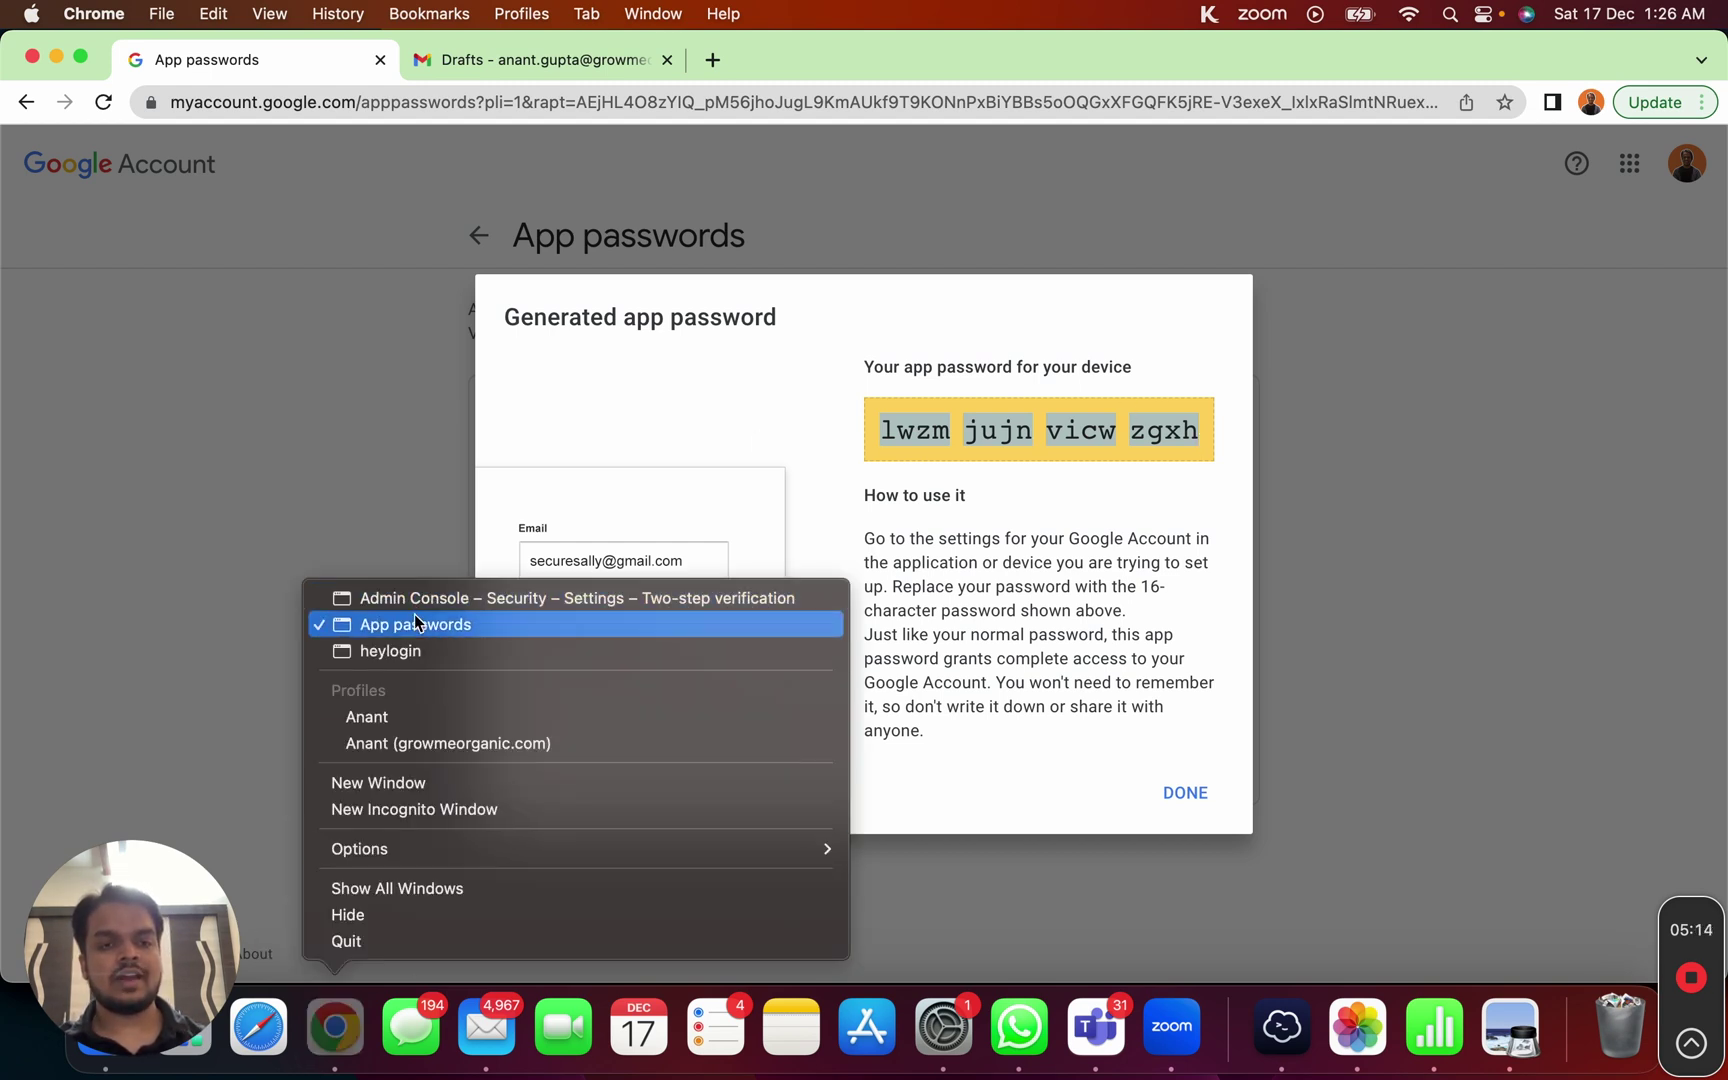
left_click(450, 598)
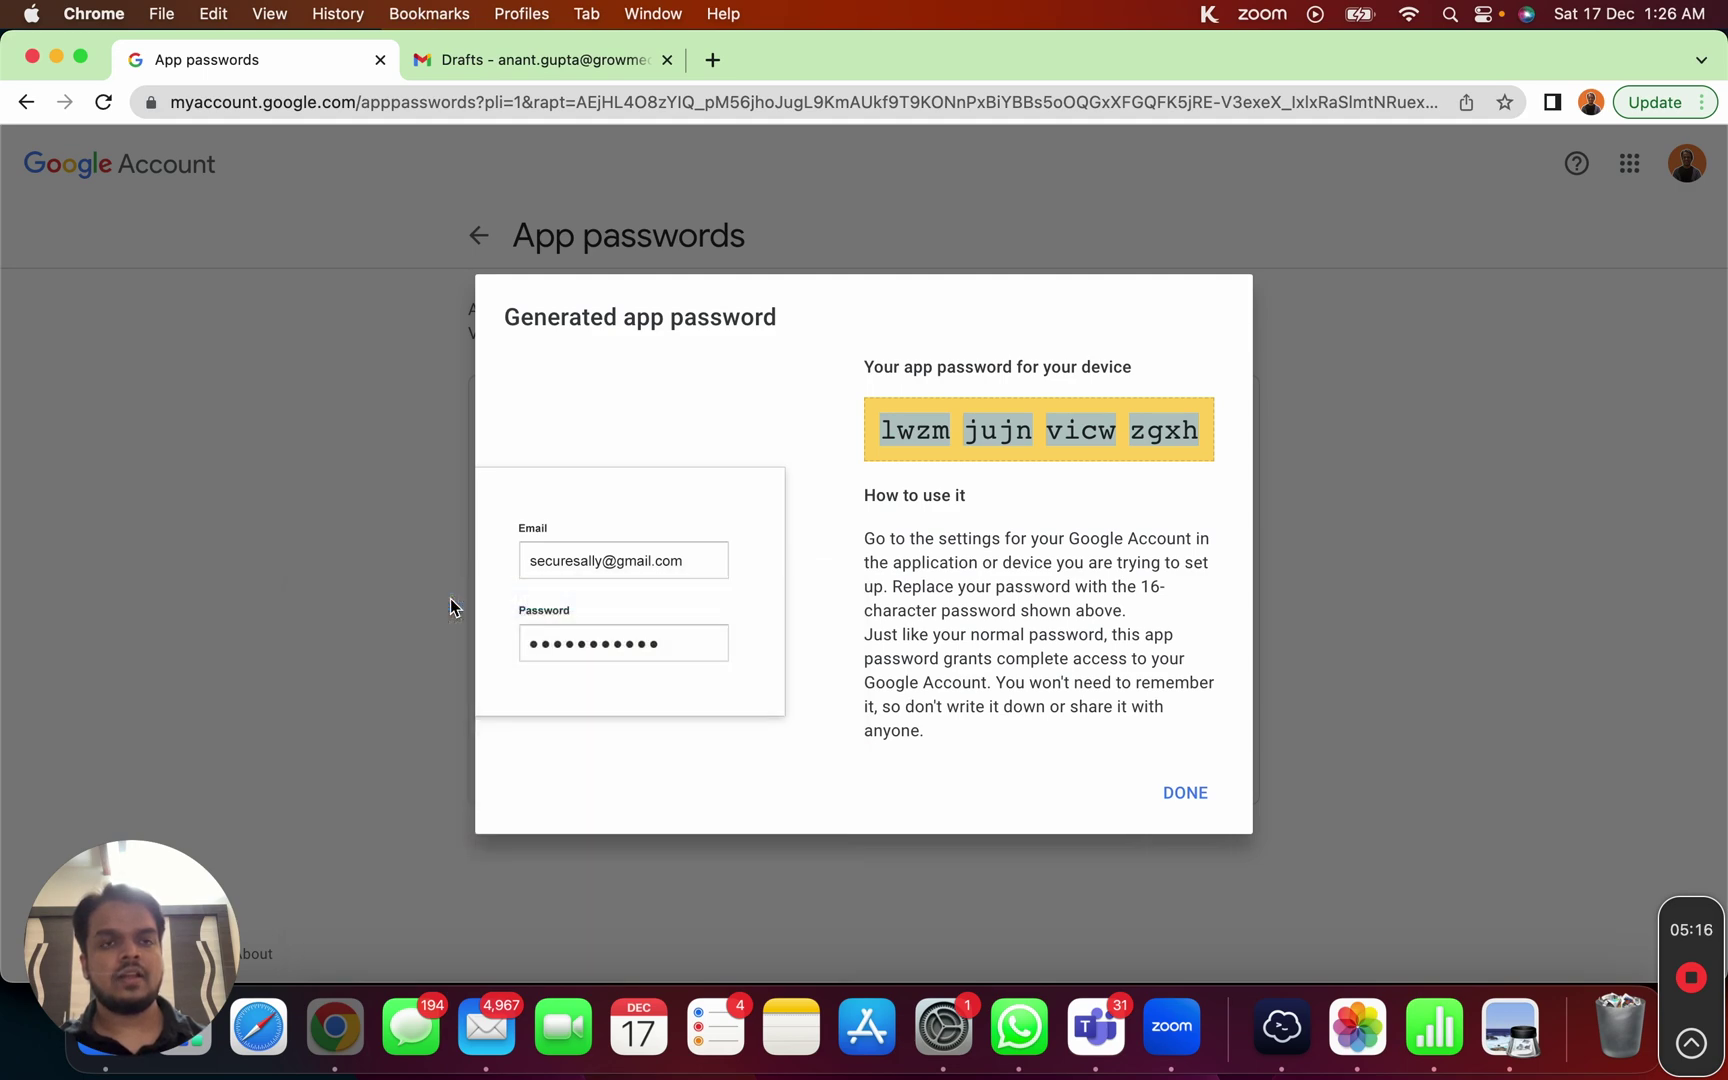
left_click(230, 57)
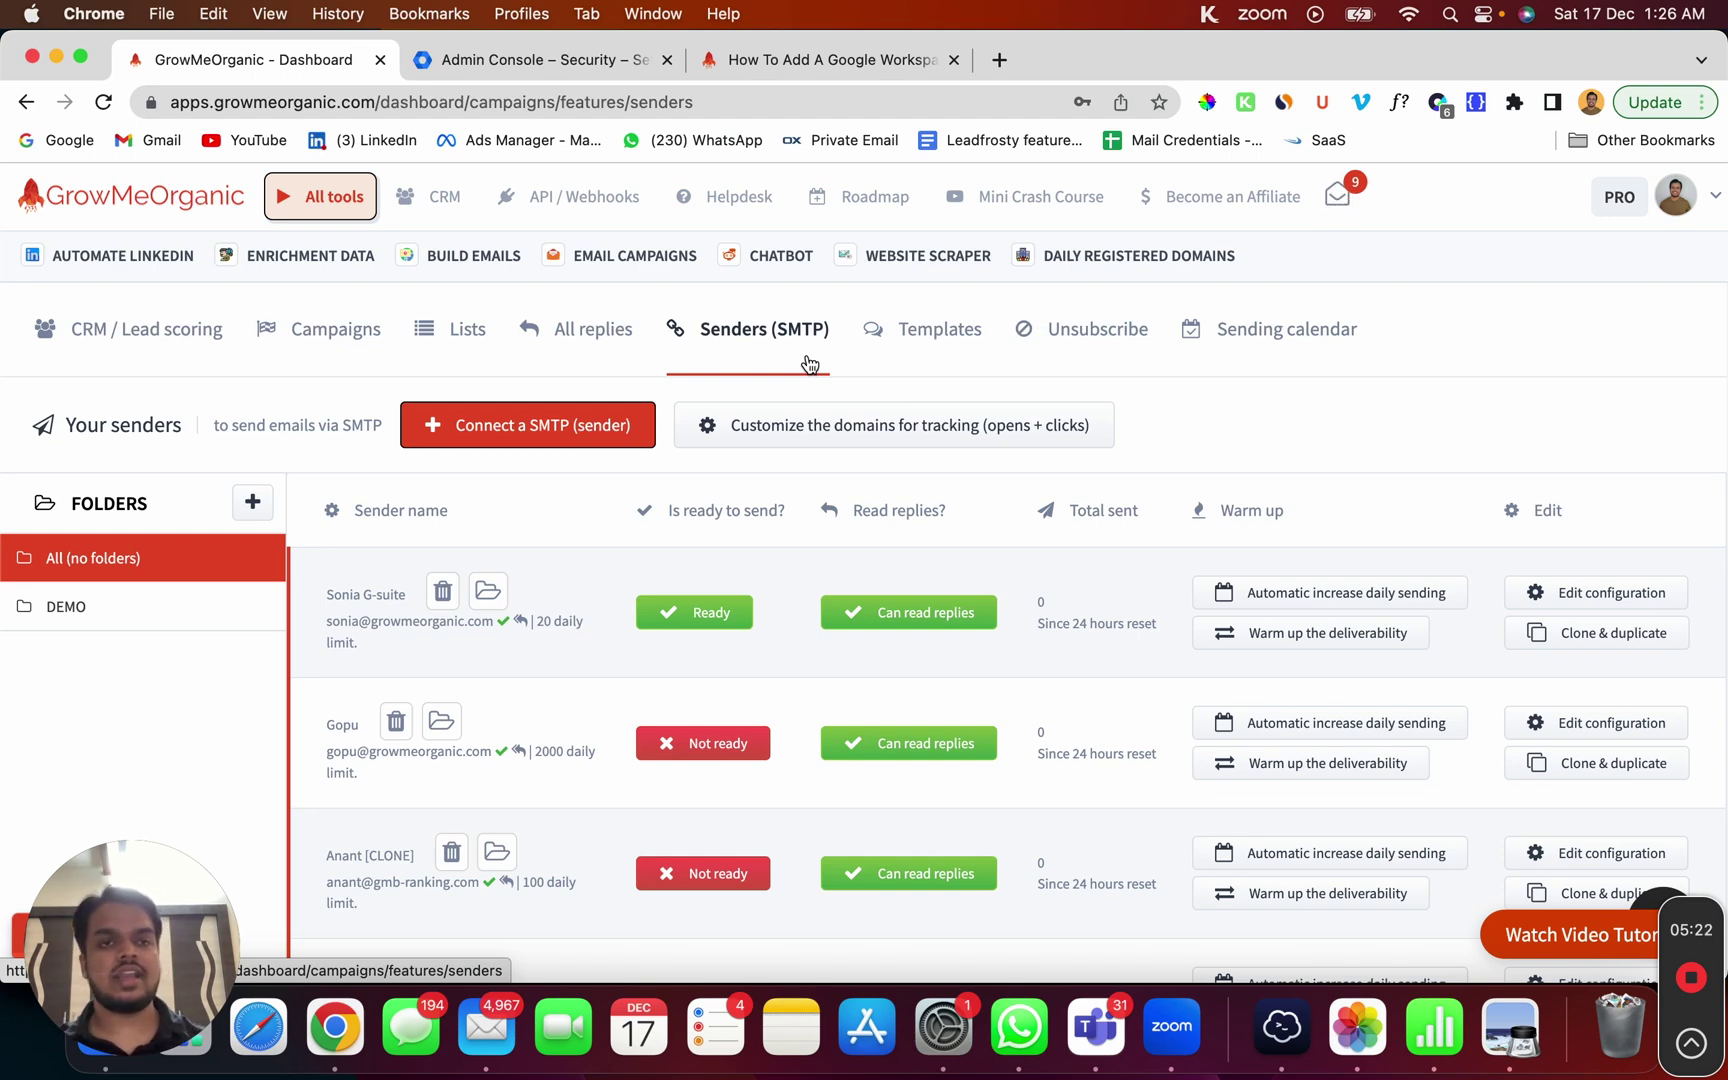
left_click(346, 197)
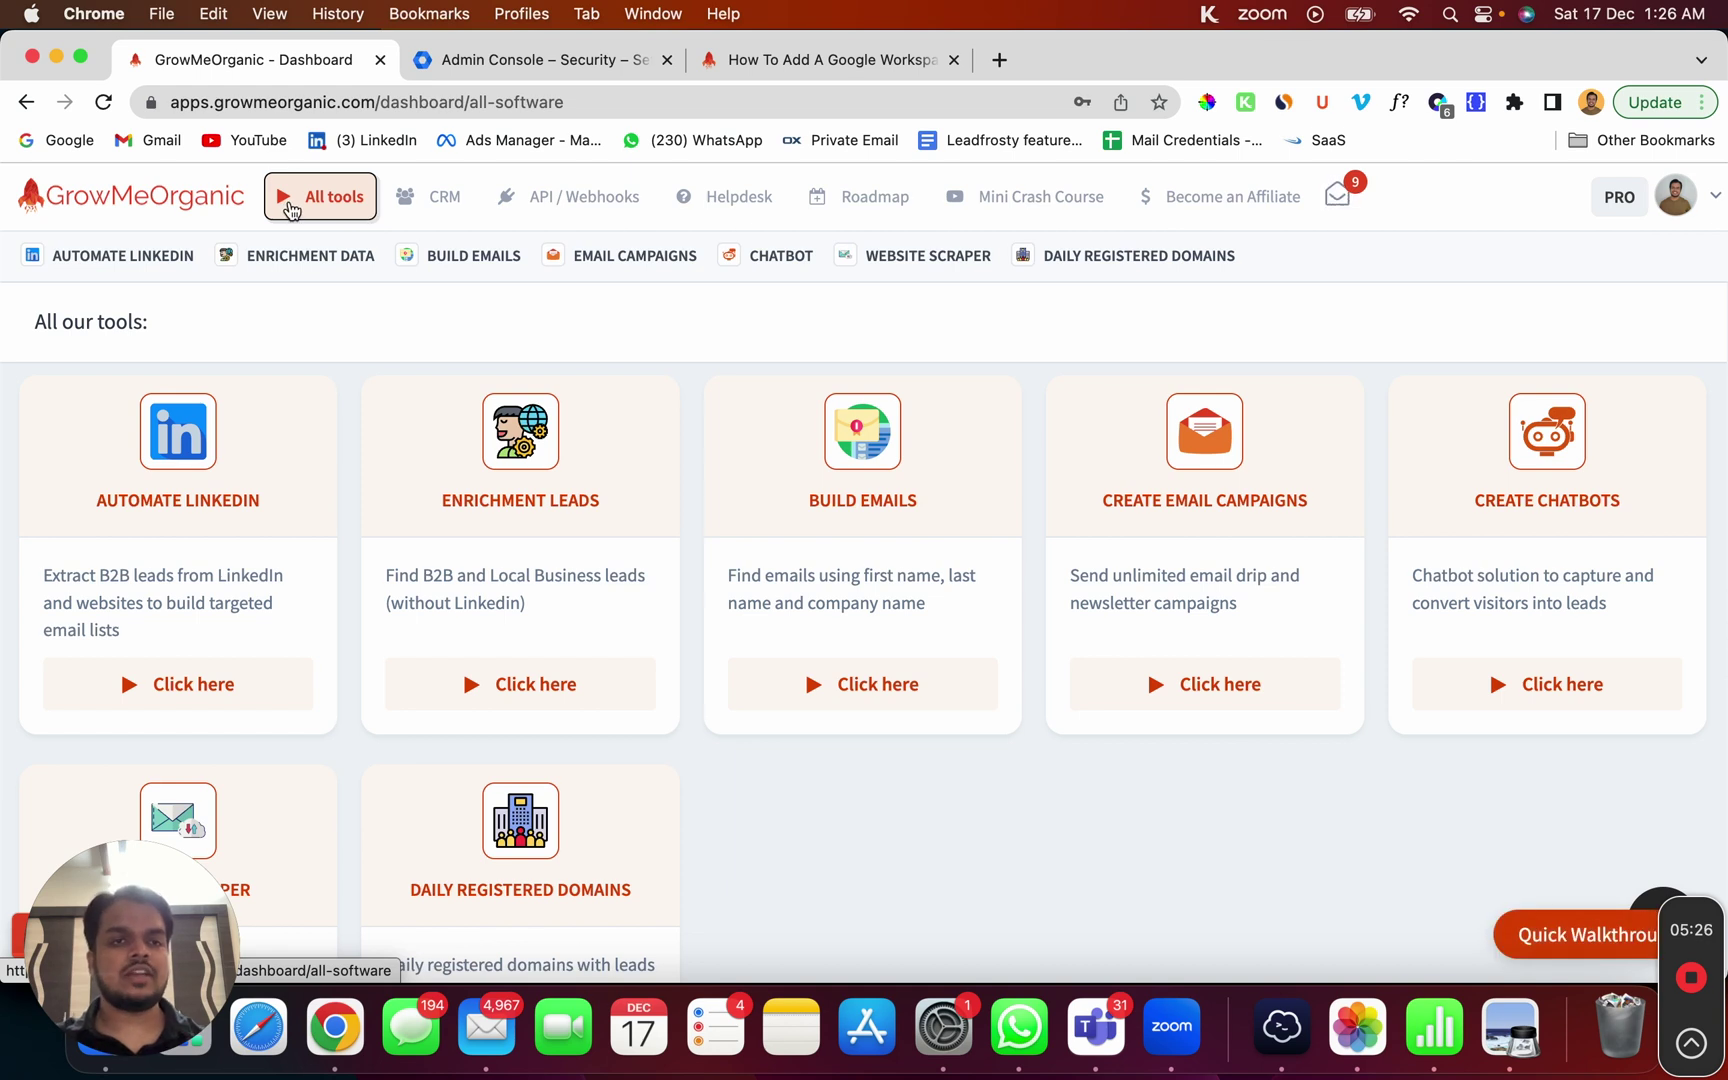
mouse_move(607, 278)
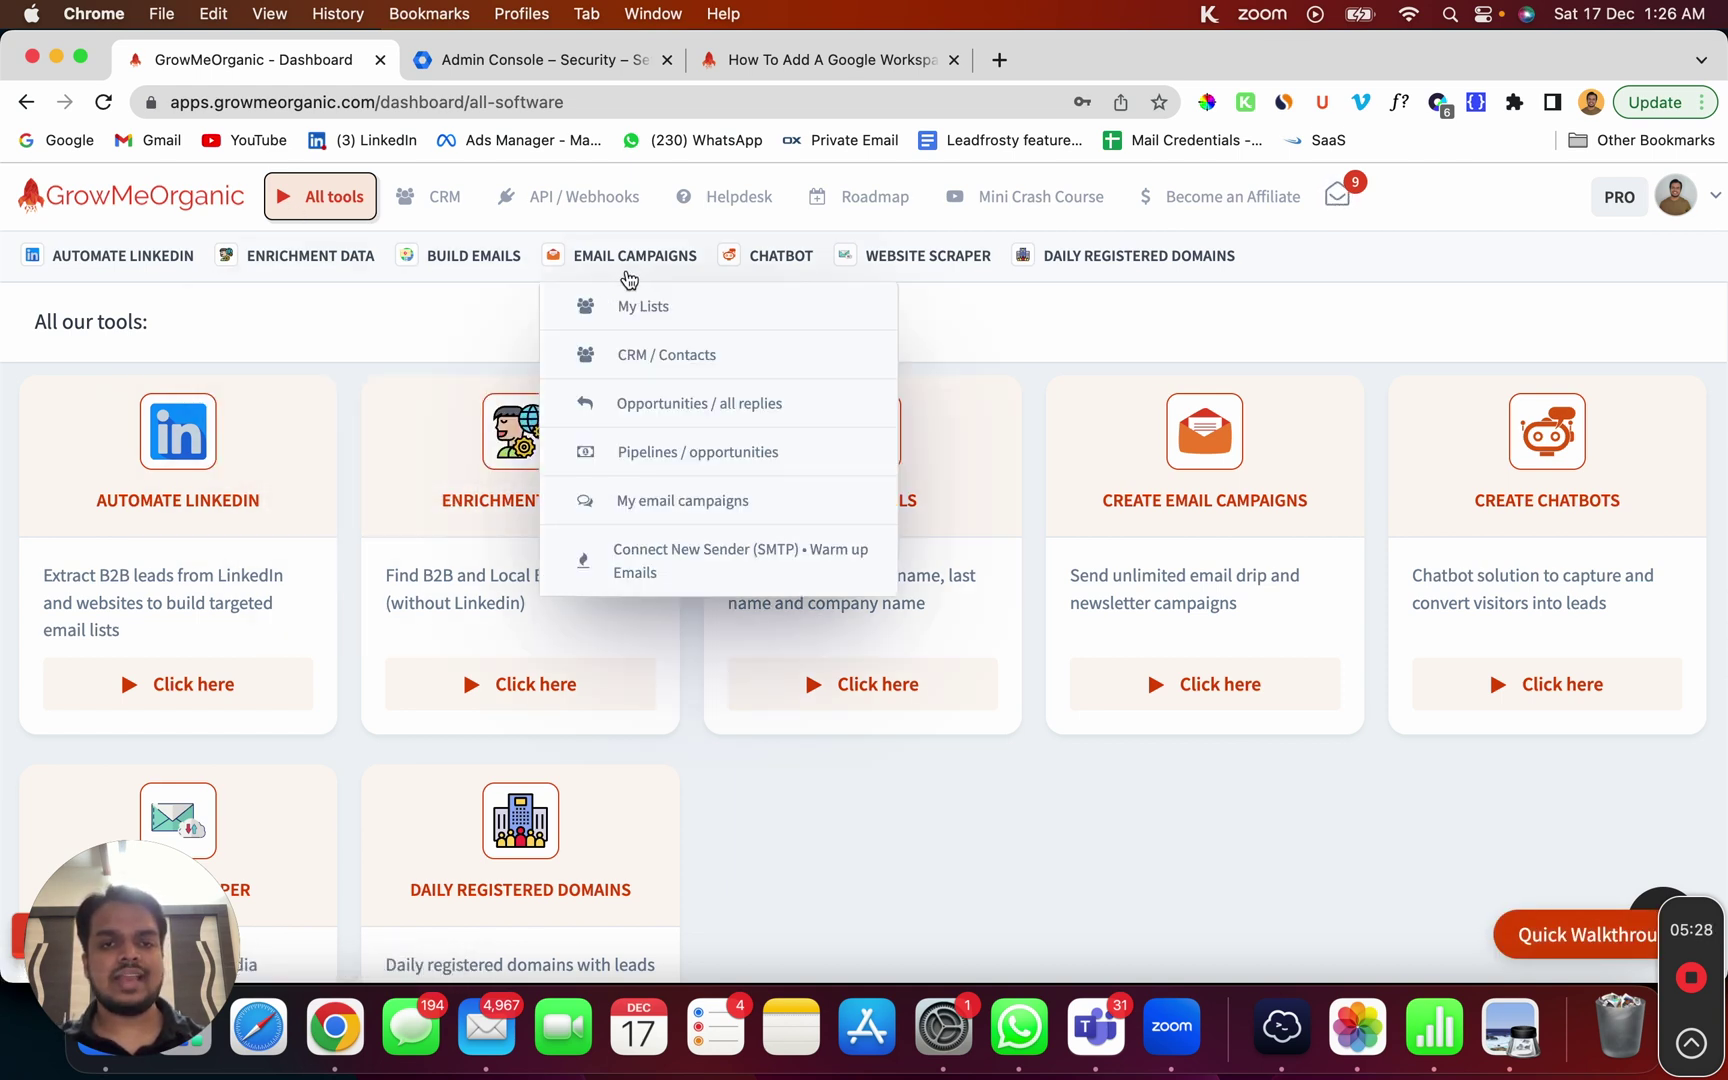
left_click(668, 562)
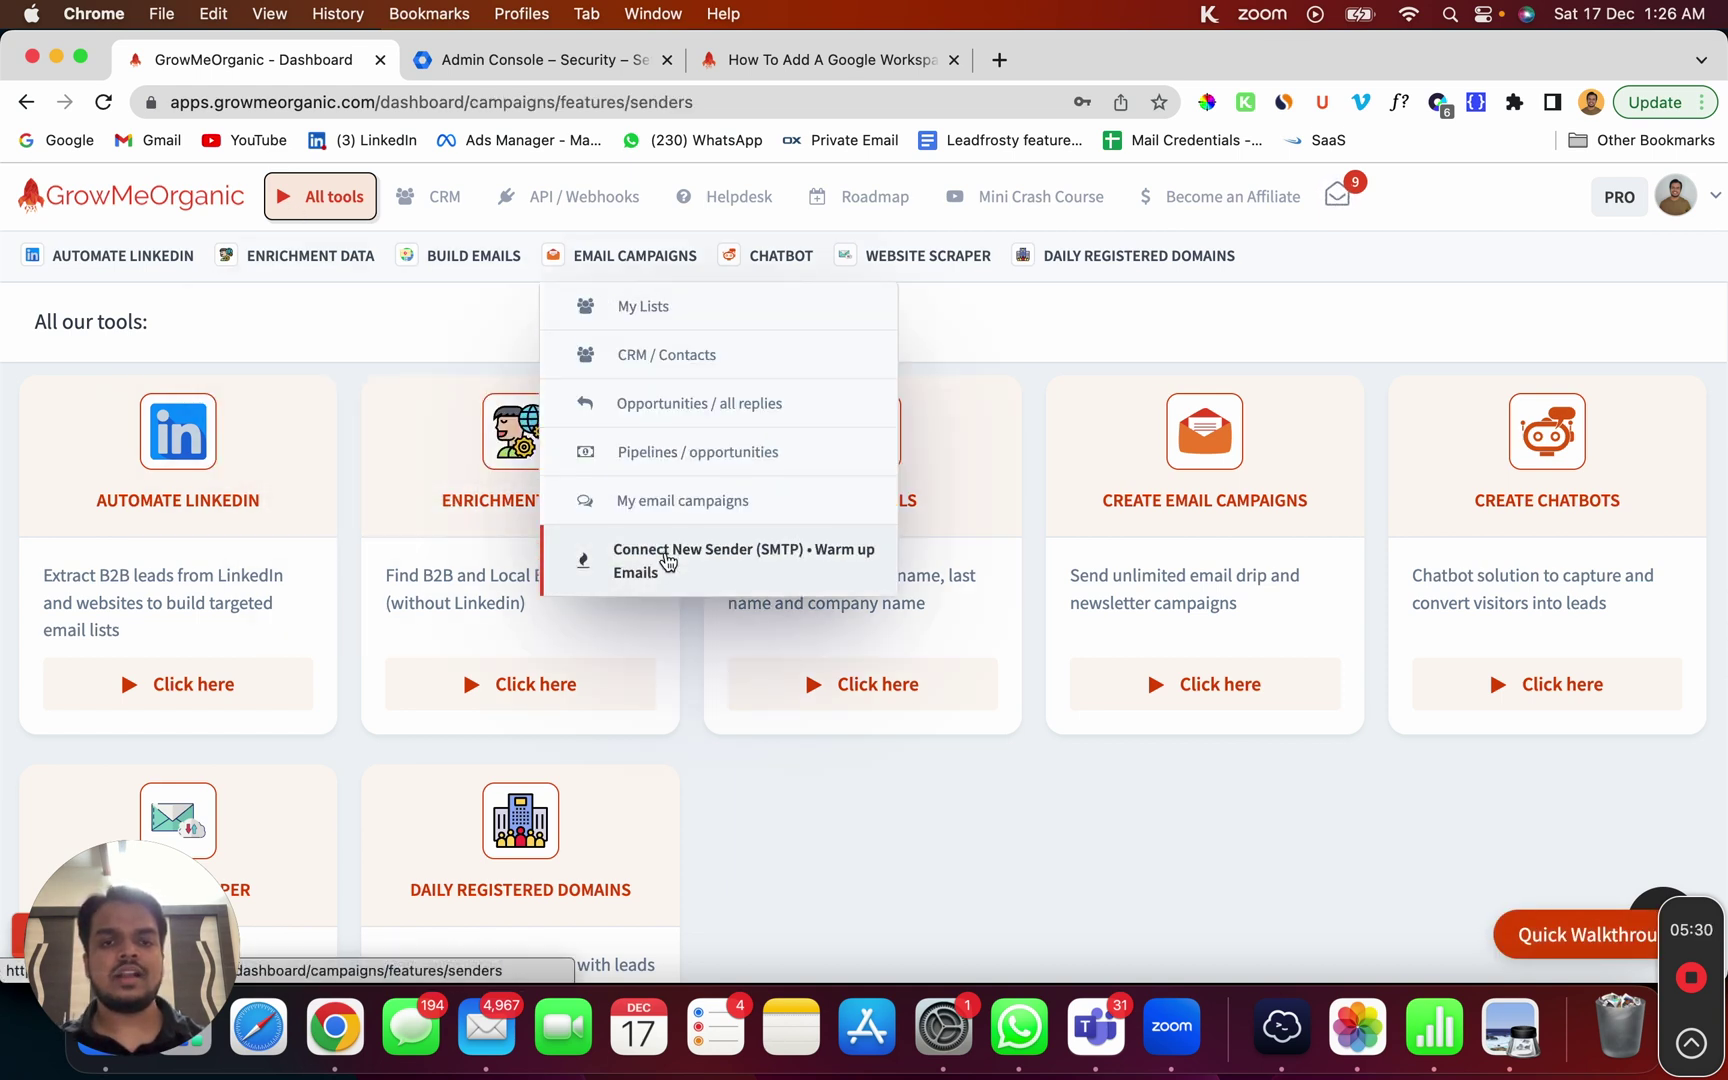
Step: Open the new SMTP sender form and enter the sender's display name, ending in '-suite'
left_click(465, 427)
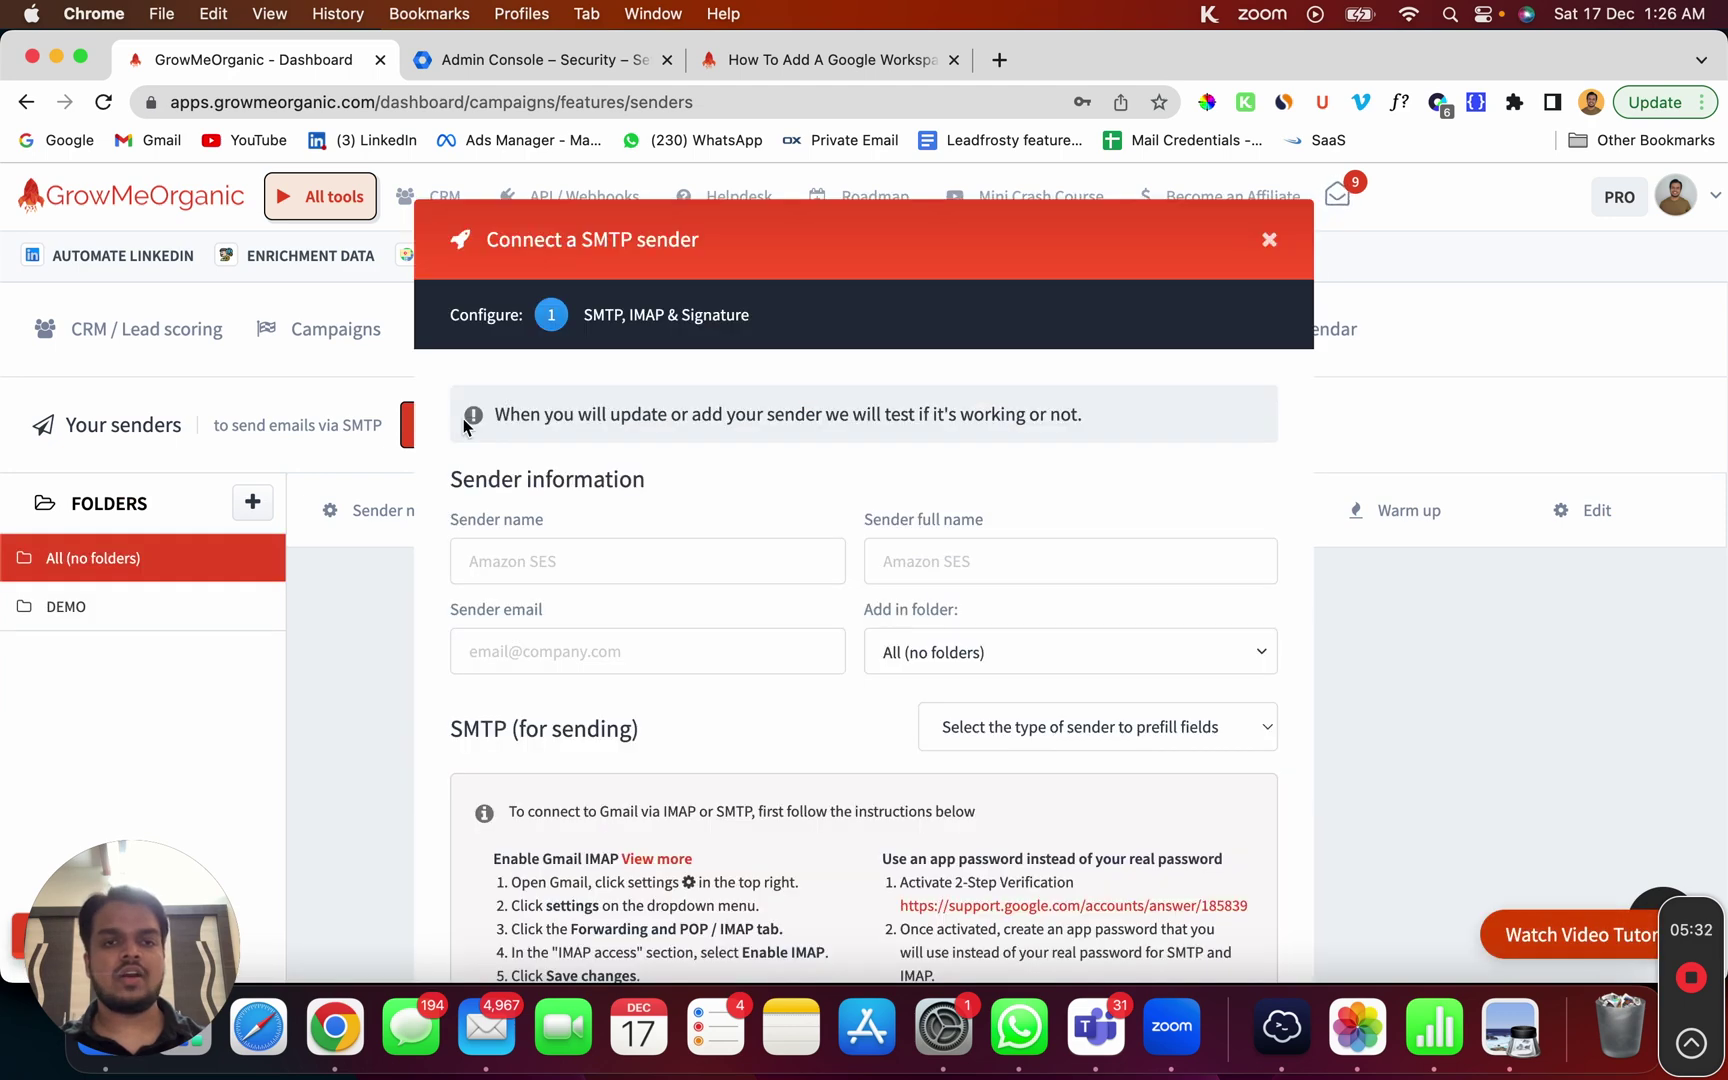
left_click(580, 418)
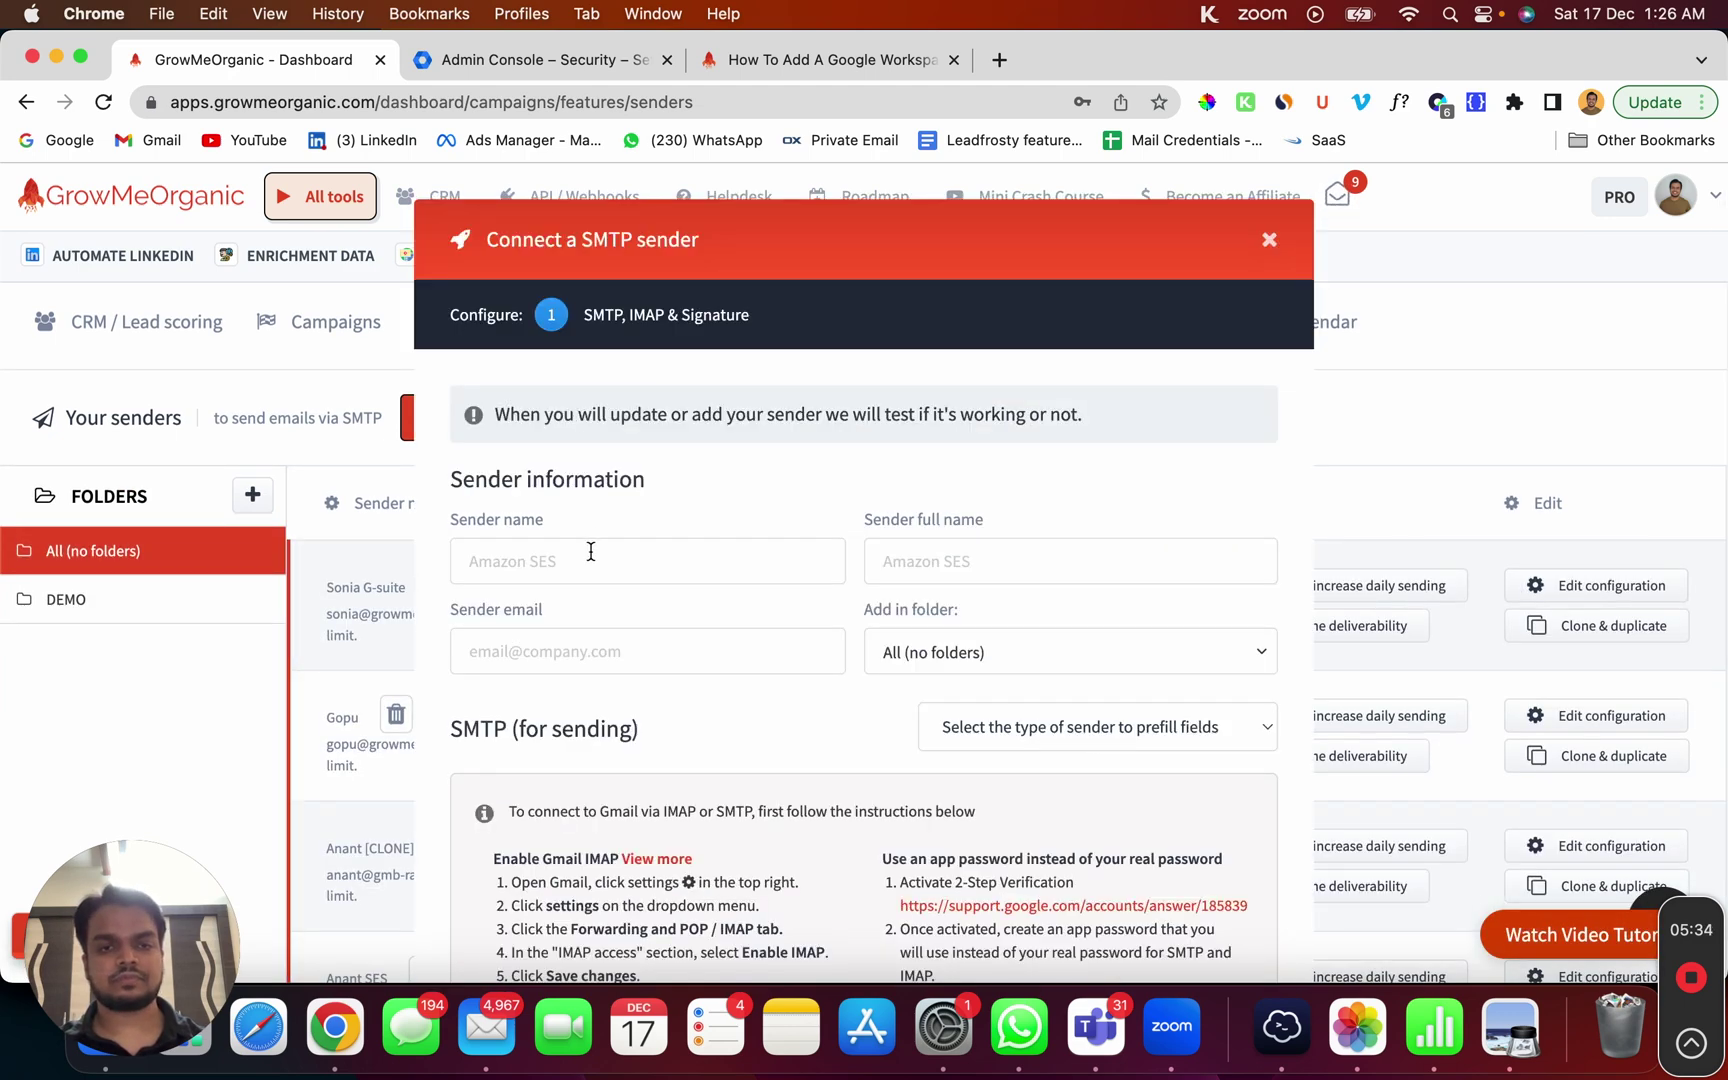
scroll(591, 551, "down", 3)
left_click(618, 393)
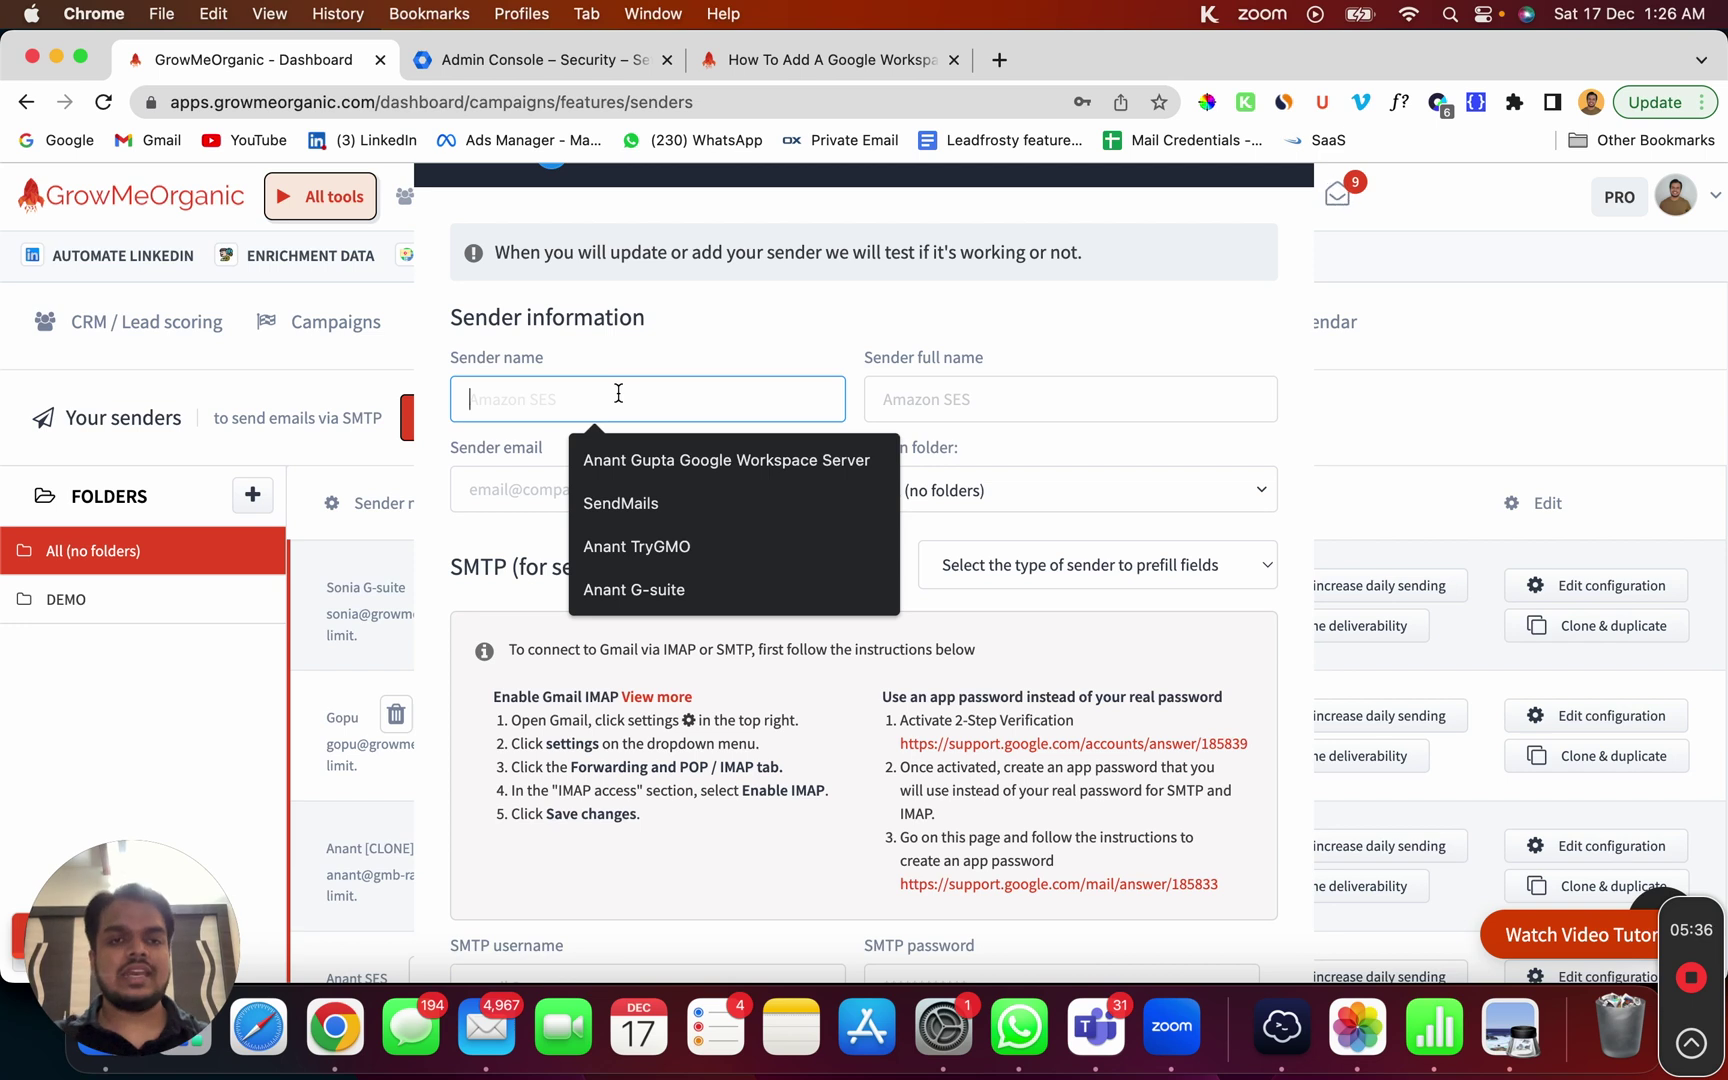
type("an")
key("BackSpace")
key("BackSpace")
type("A")
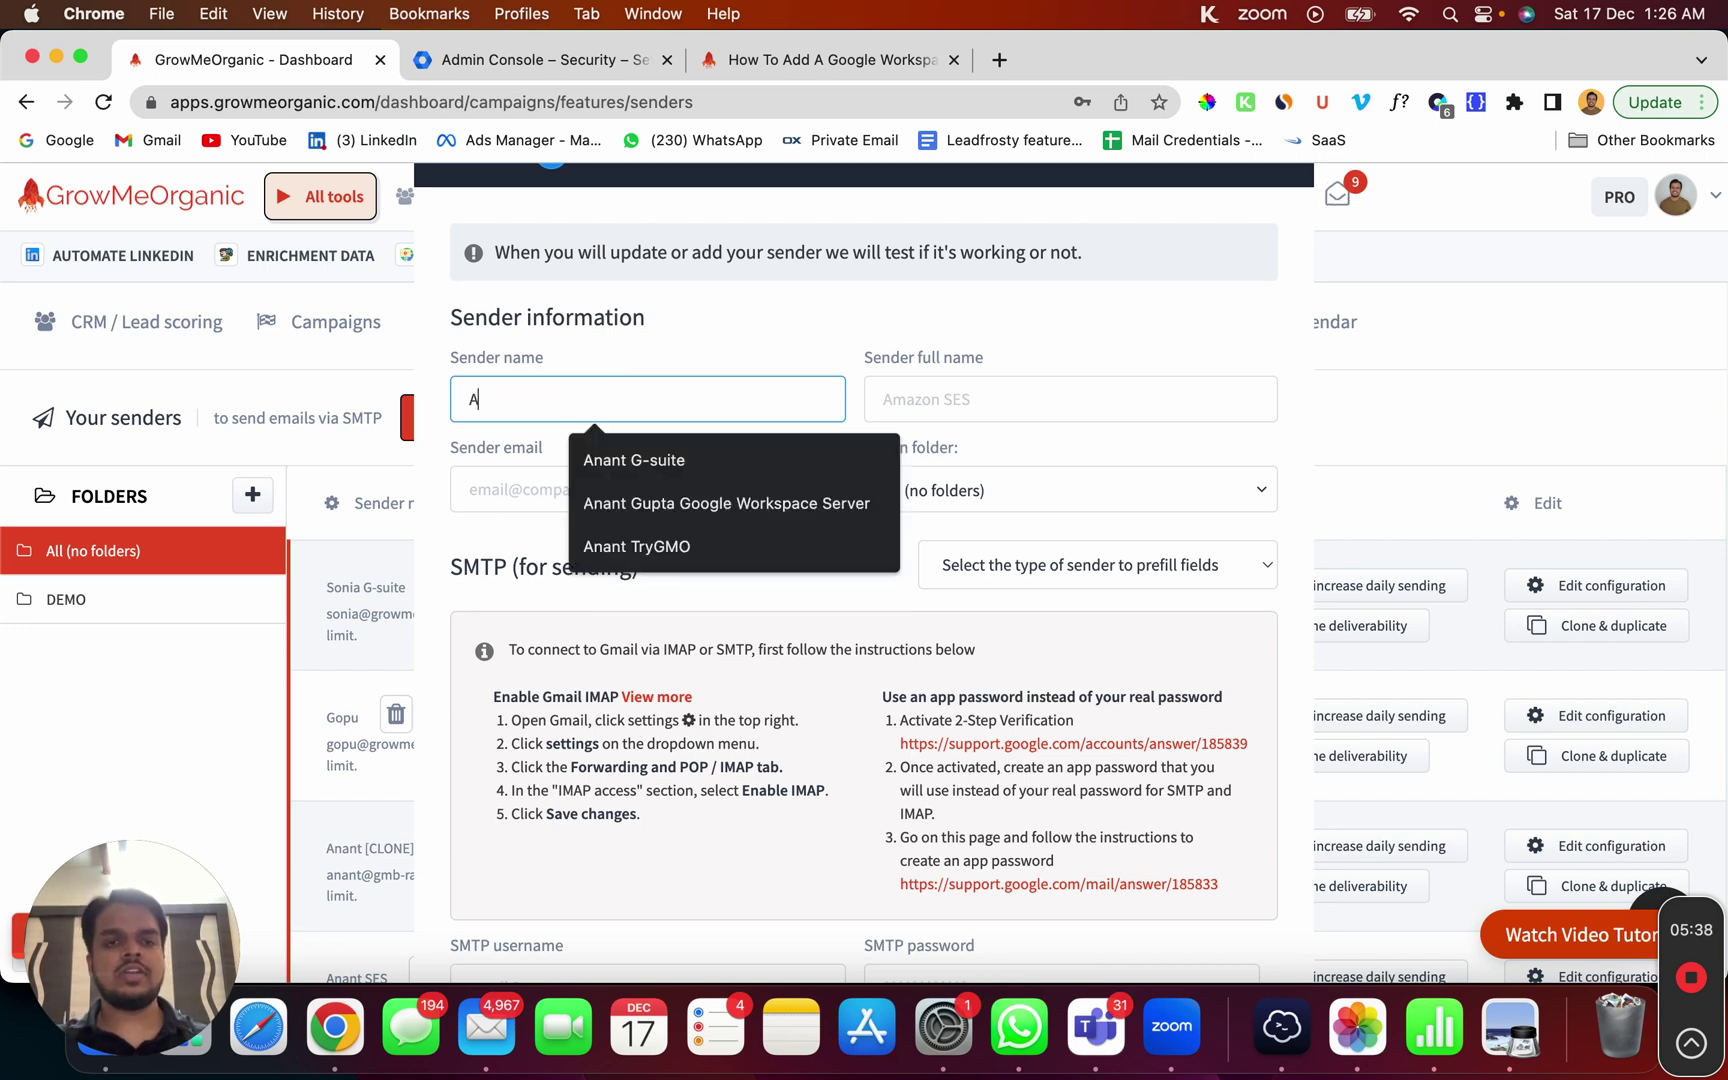
type("nant G0")
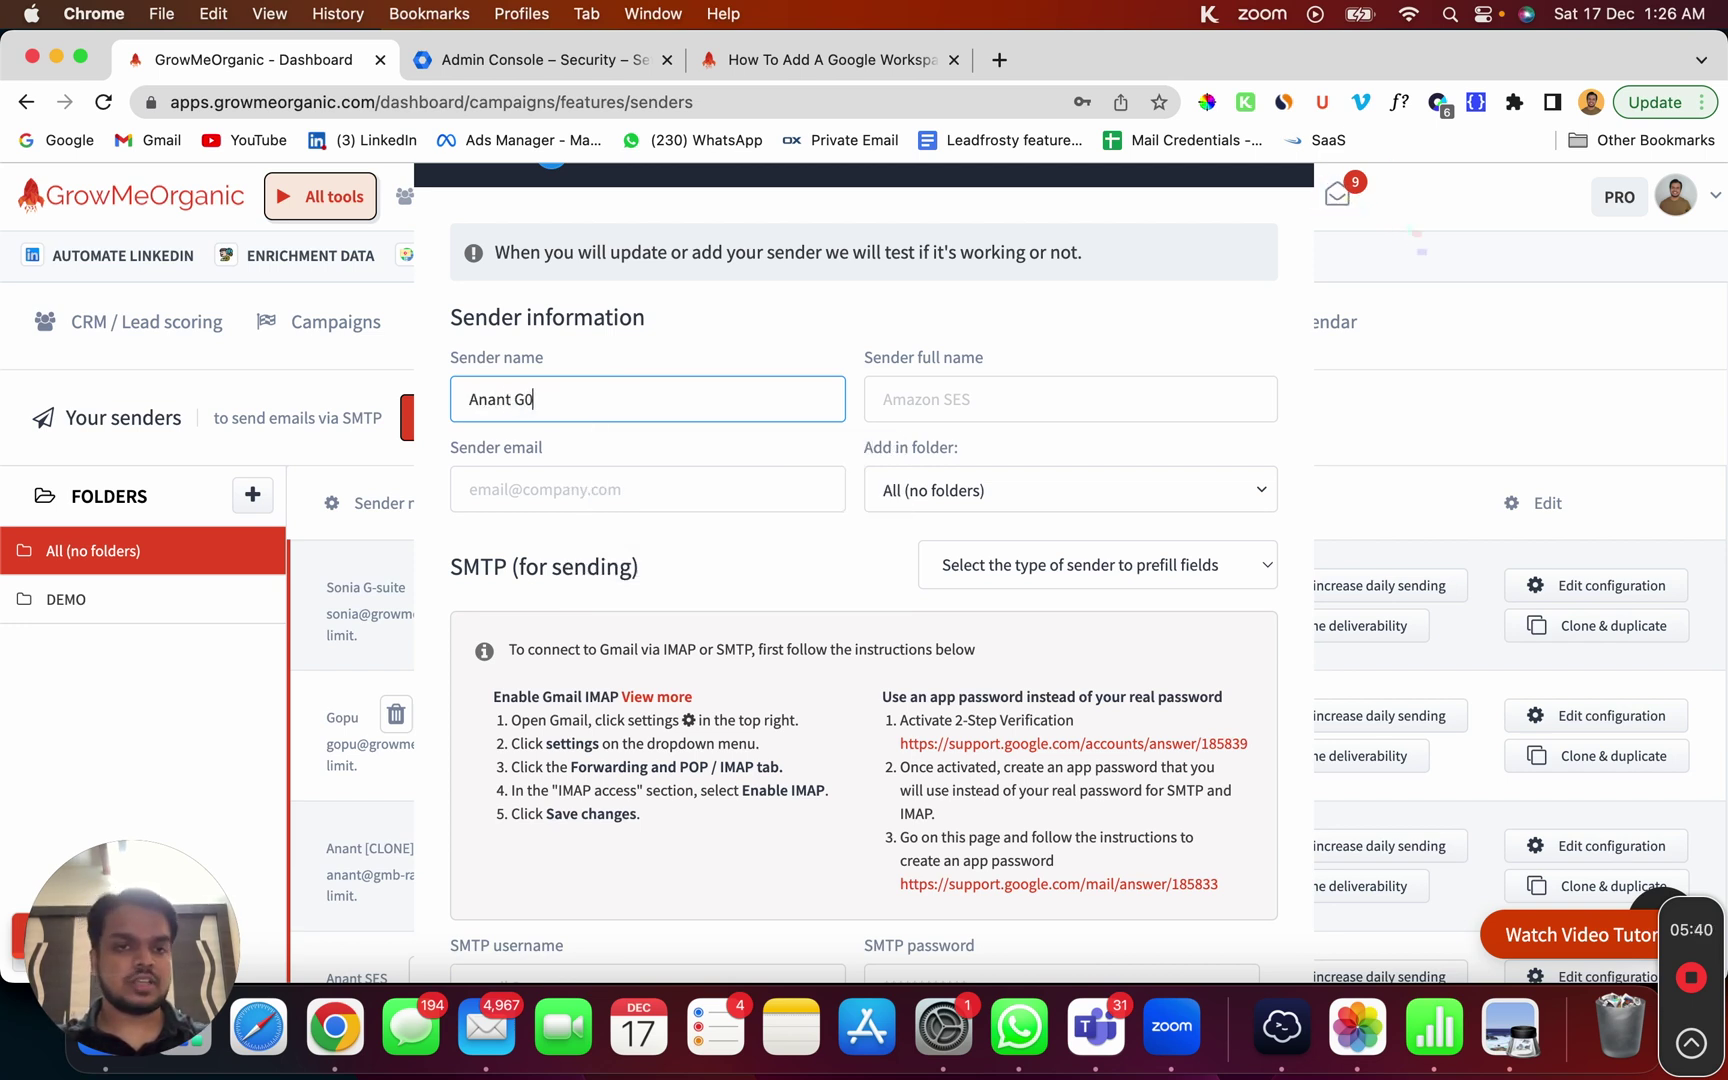
key("BackSpace")
type("Suit")
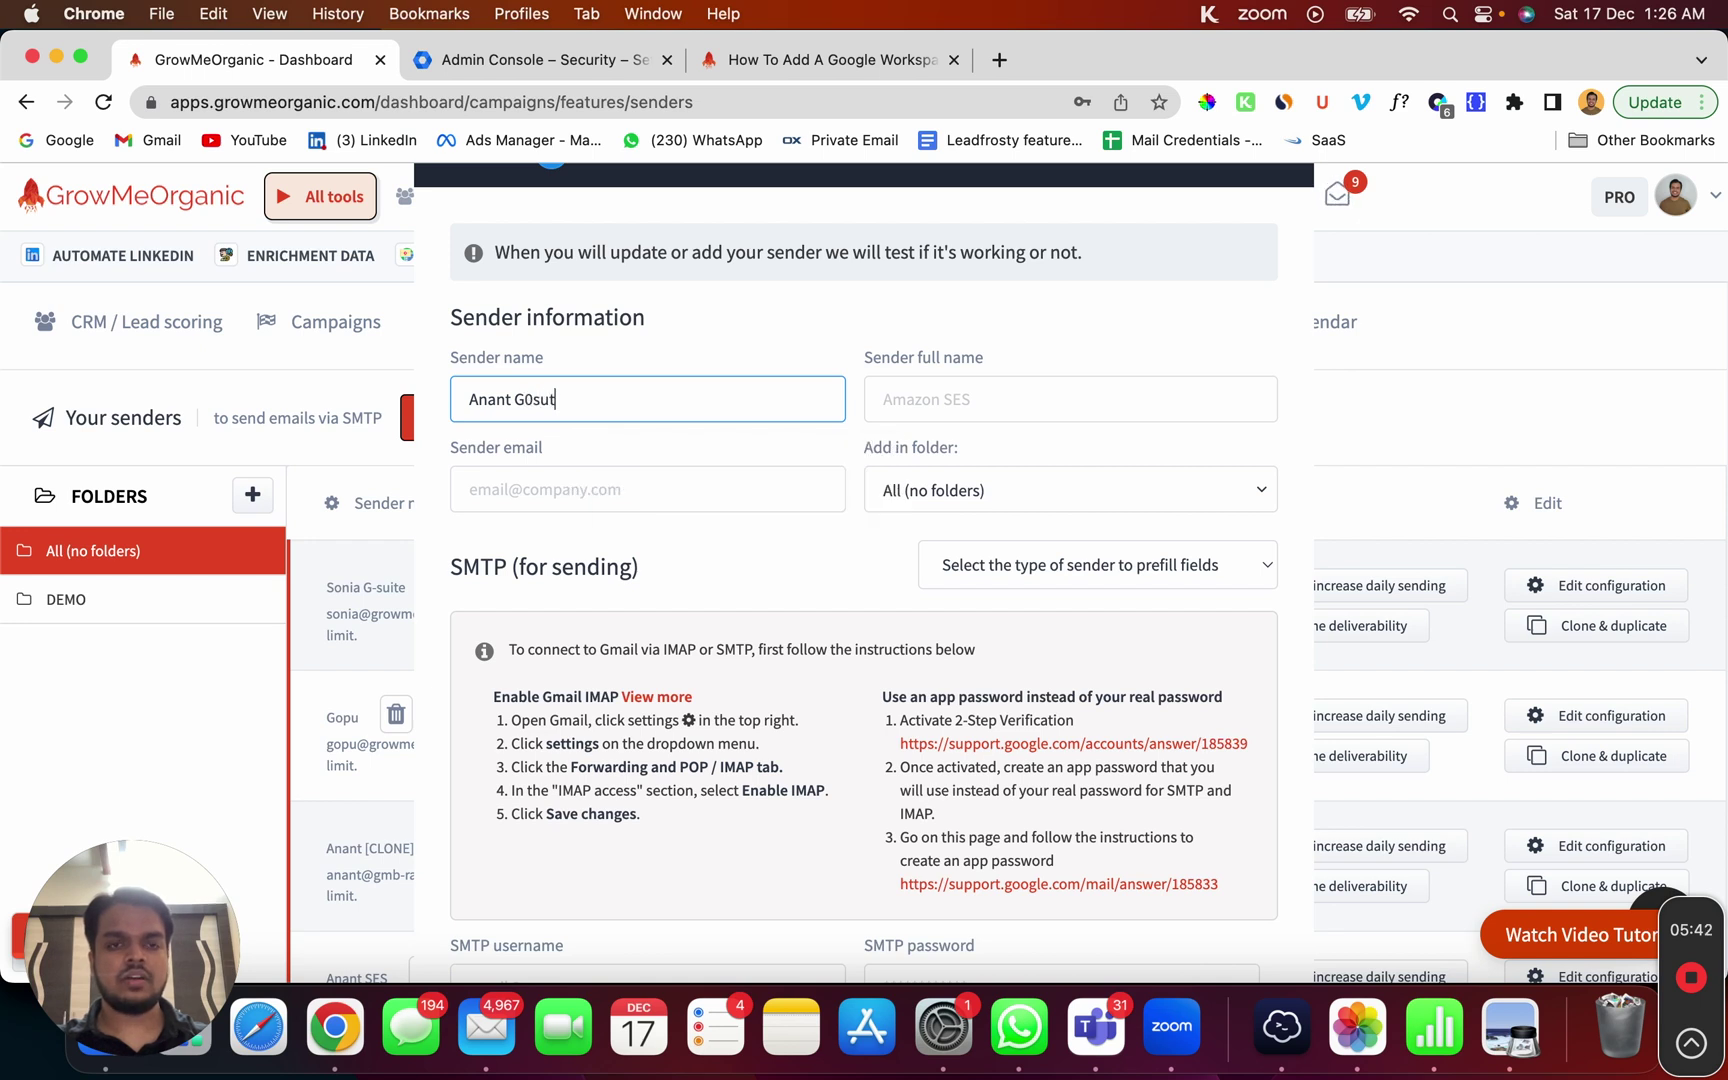
key("BackSpace")
key("BackSpace")
key("BackSpace")
key("BackSpace")
type("-suite")
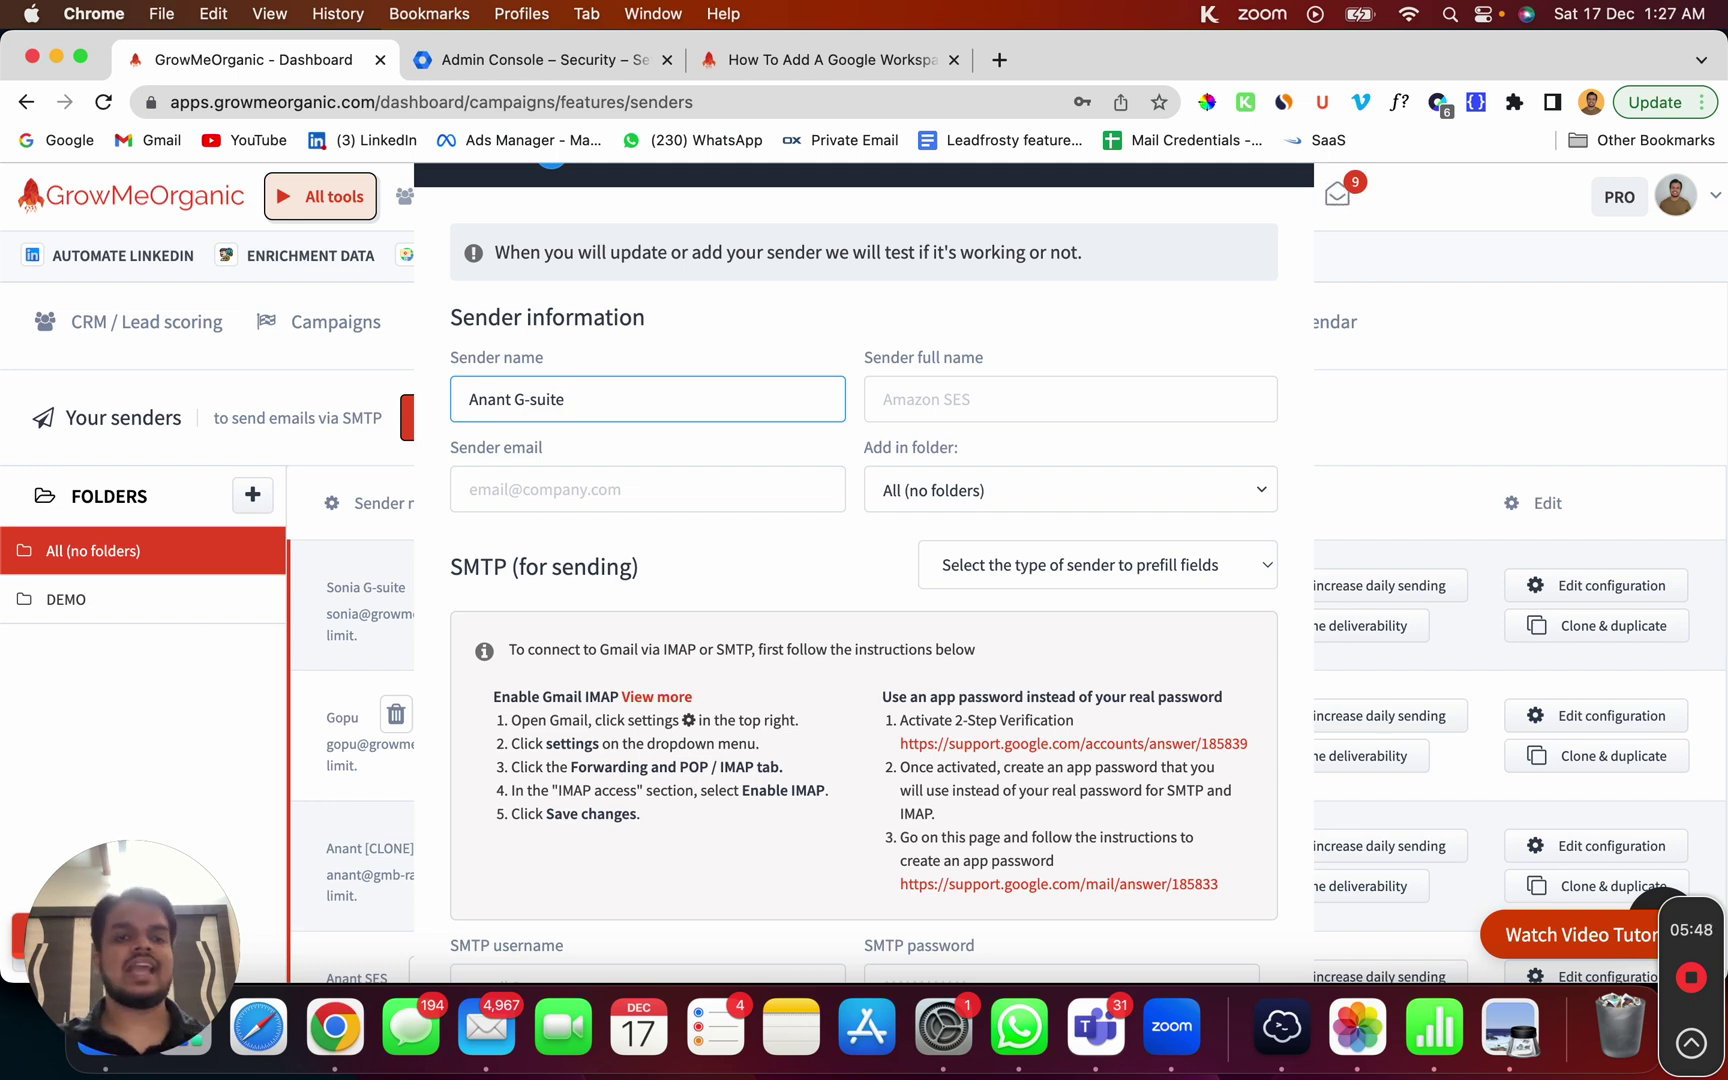
left_click(457, 383)
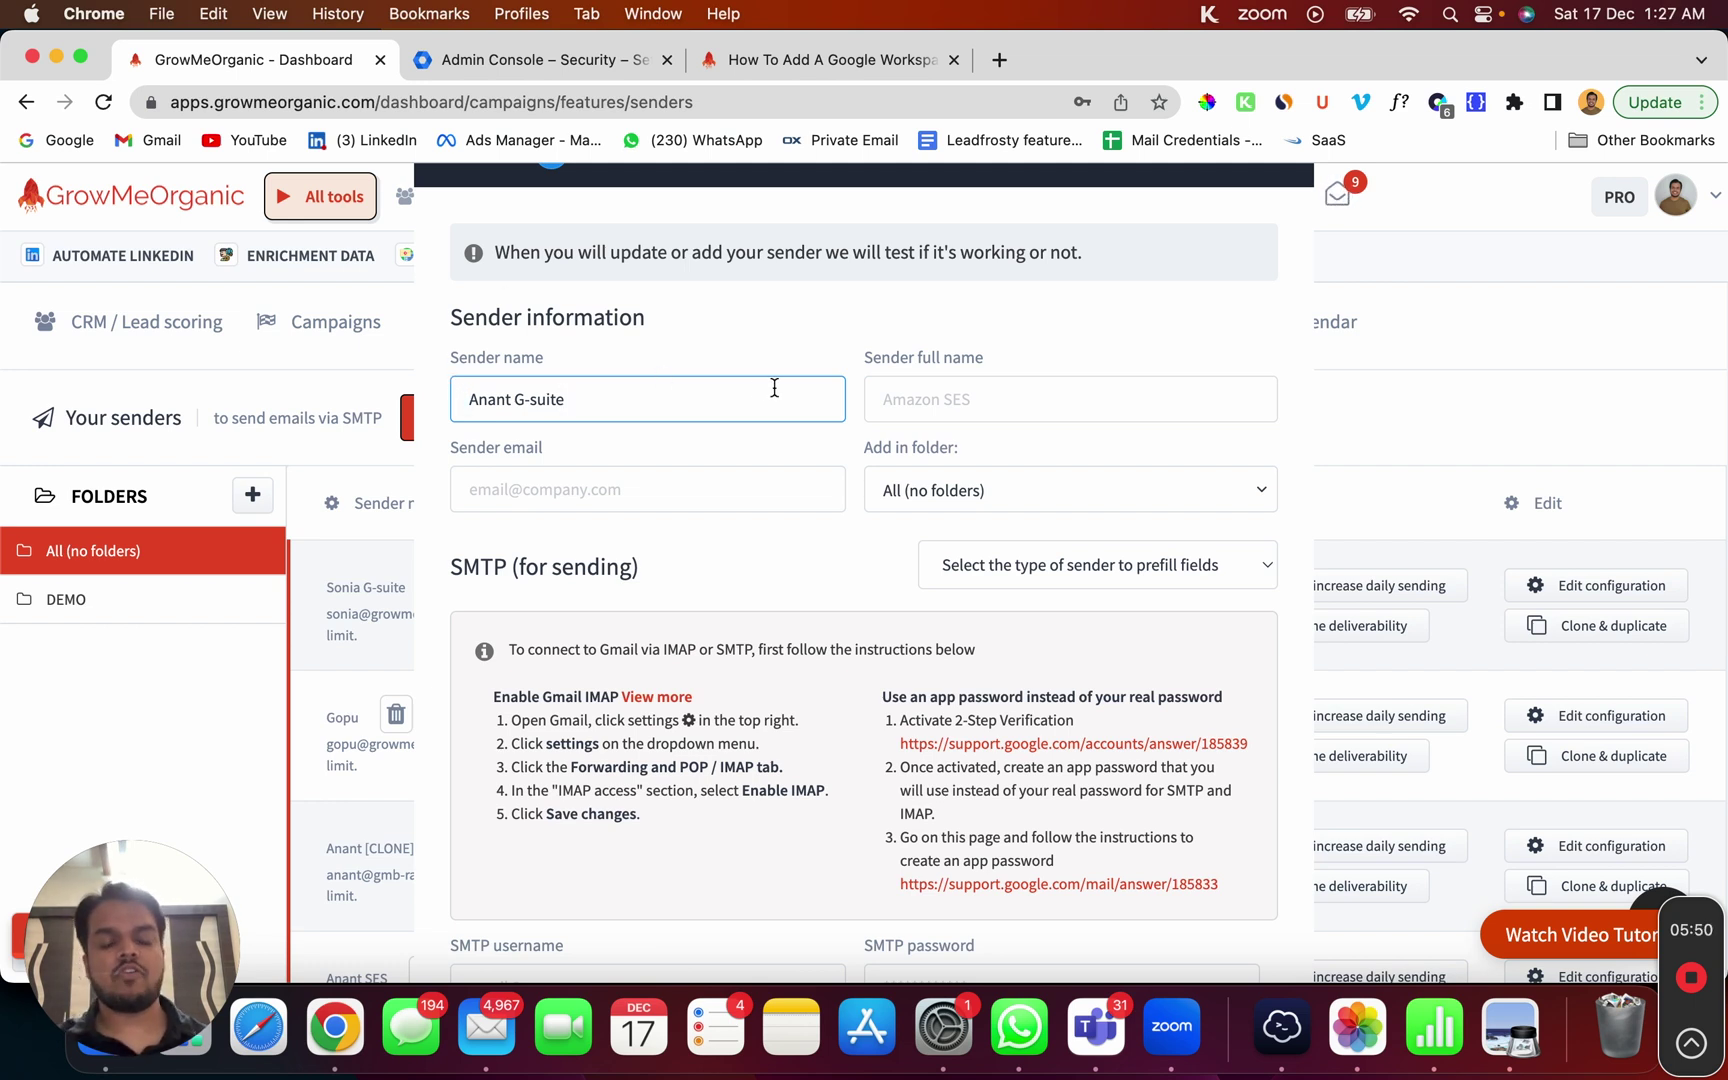
Step: Fill in the sender's full name and Google Workspace e-mail address from autofill suggestions
left_click(993, 400)
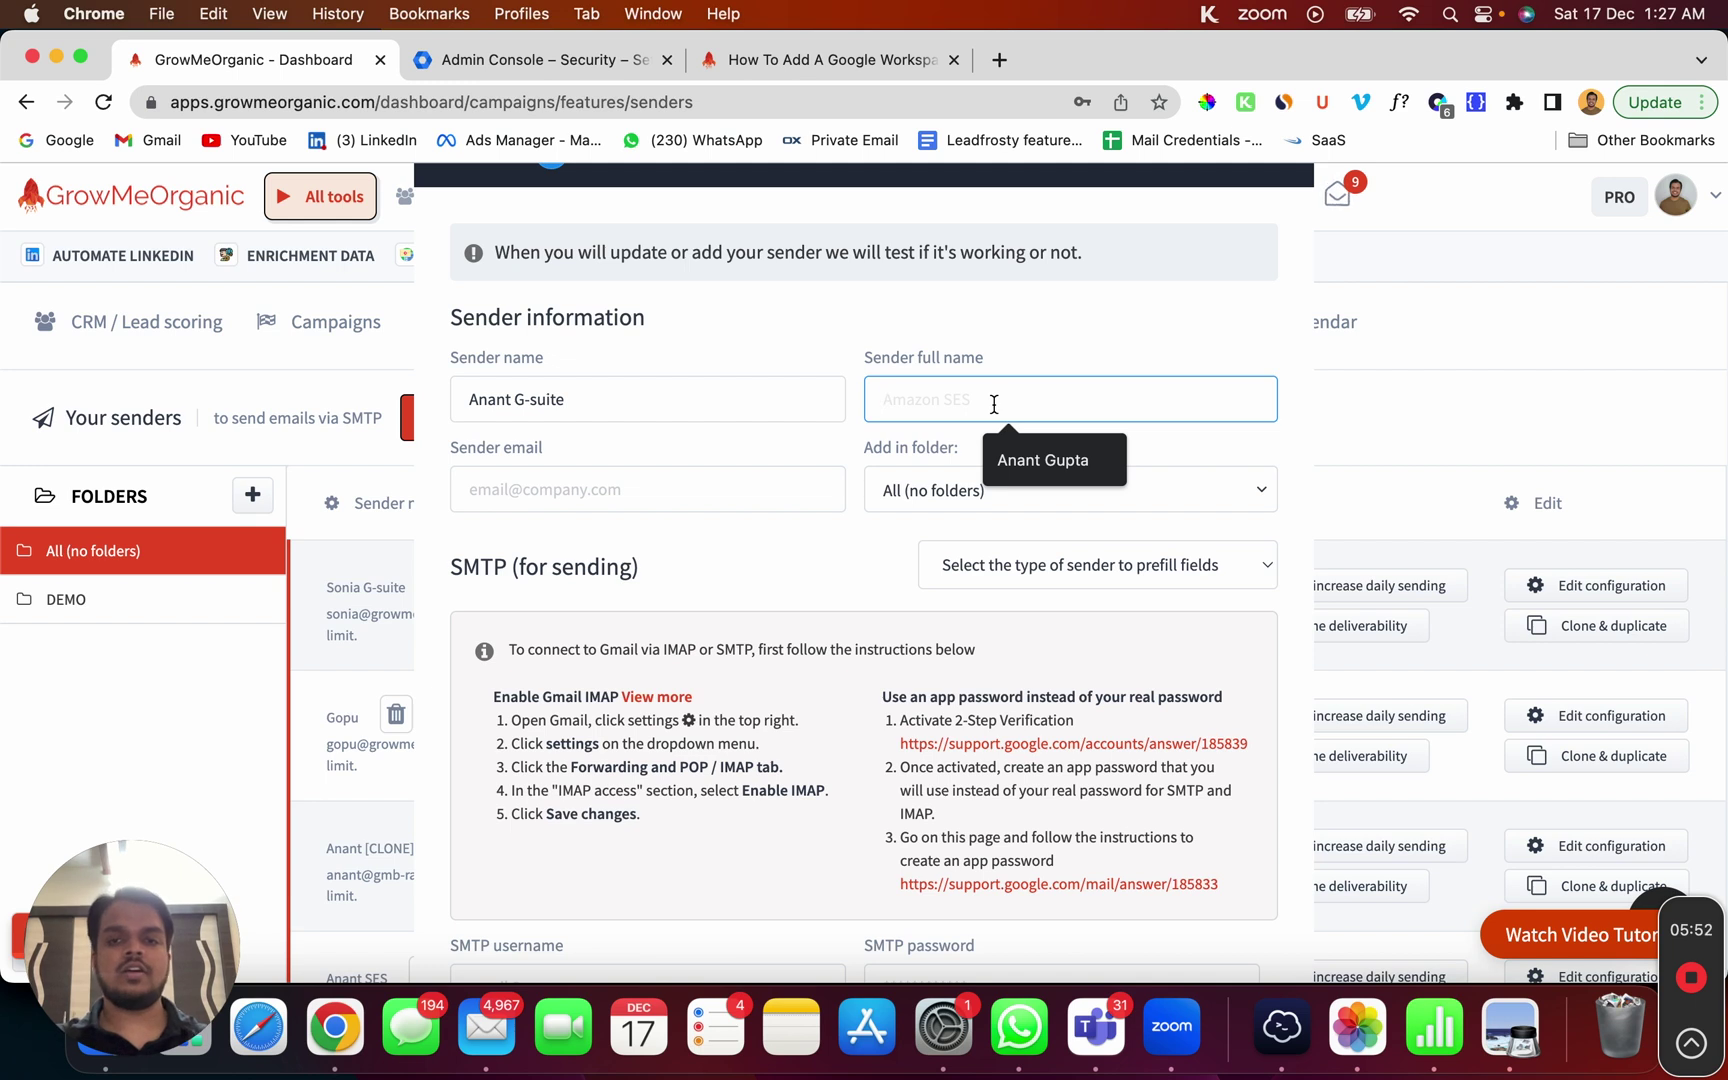
left_click(1000, 456)
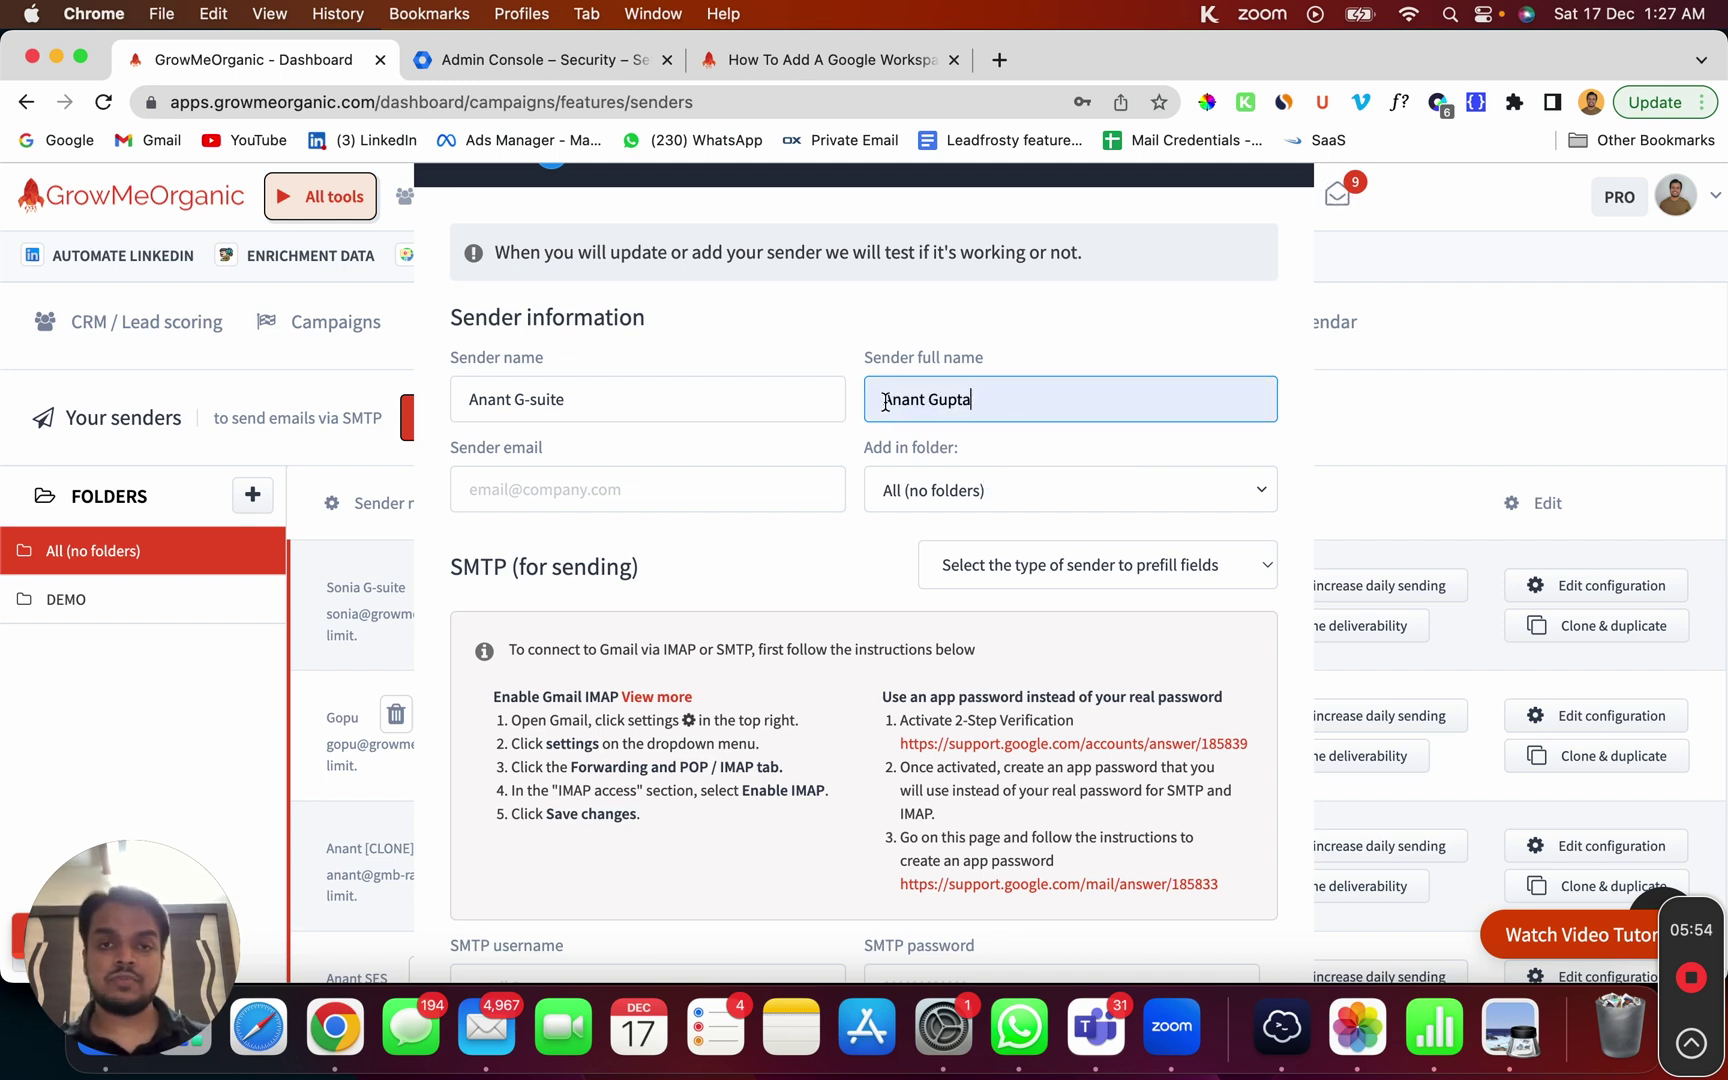
left_click_drag(882, 400, 1016, 399)
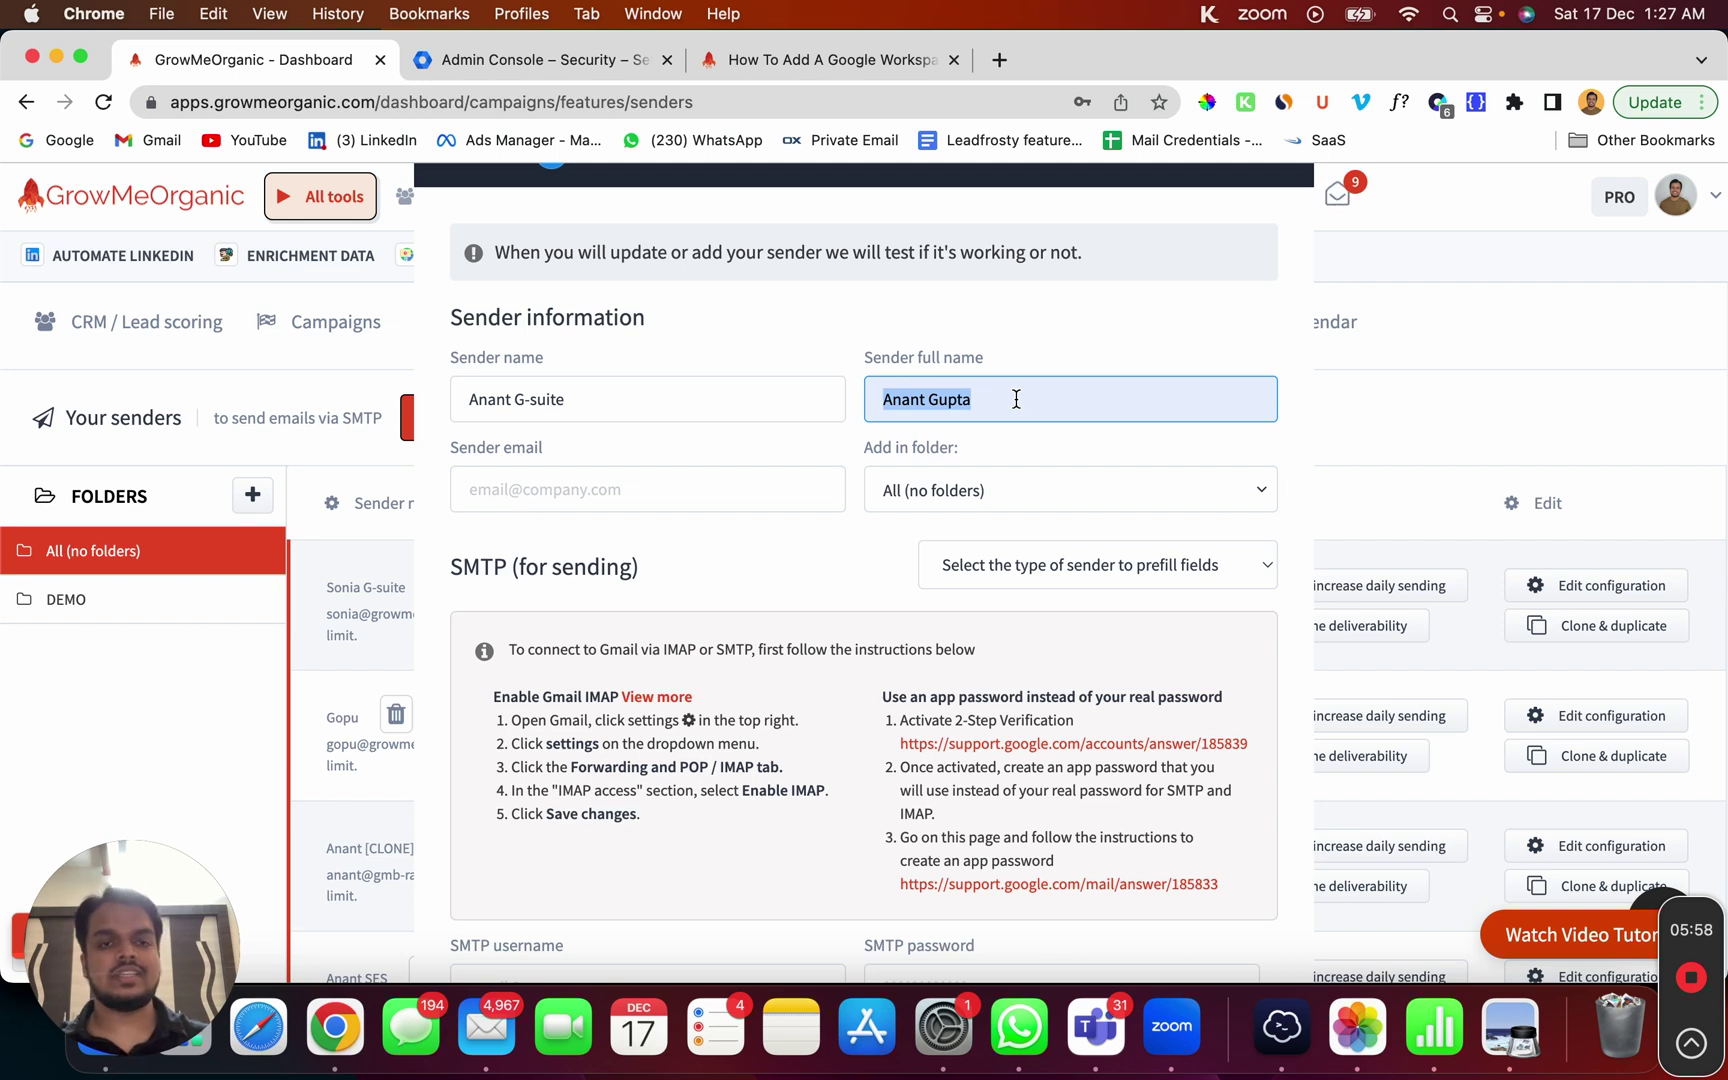
left_click(689, 512)
left_click(692, 502)
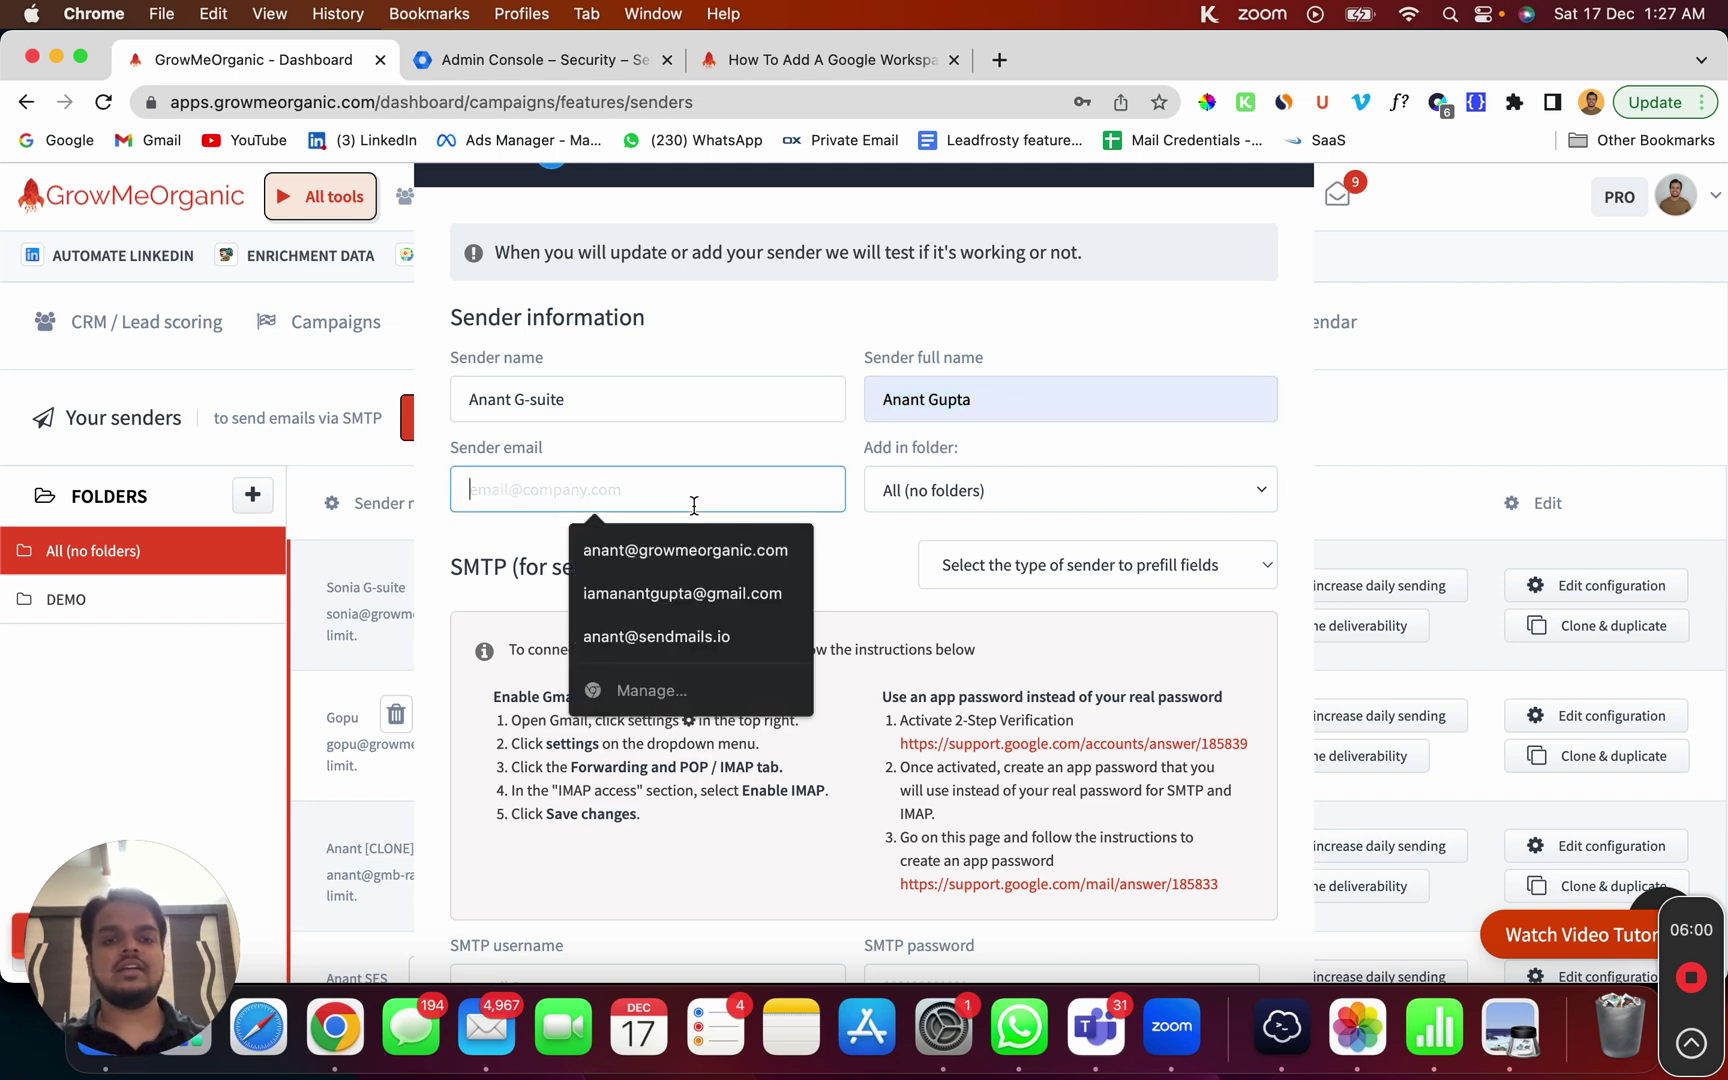
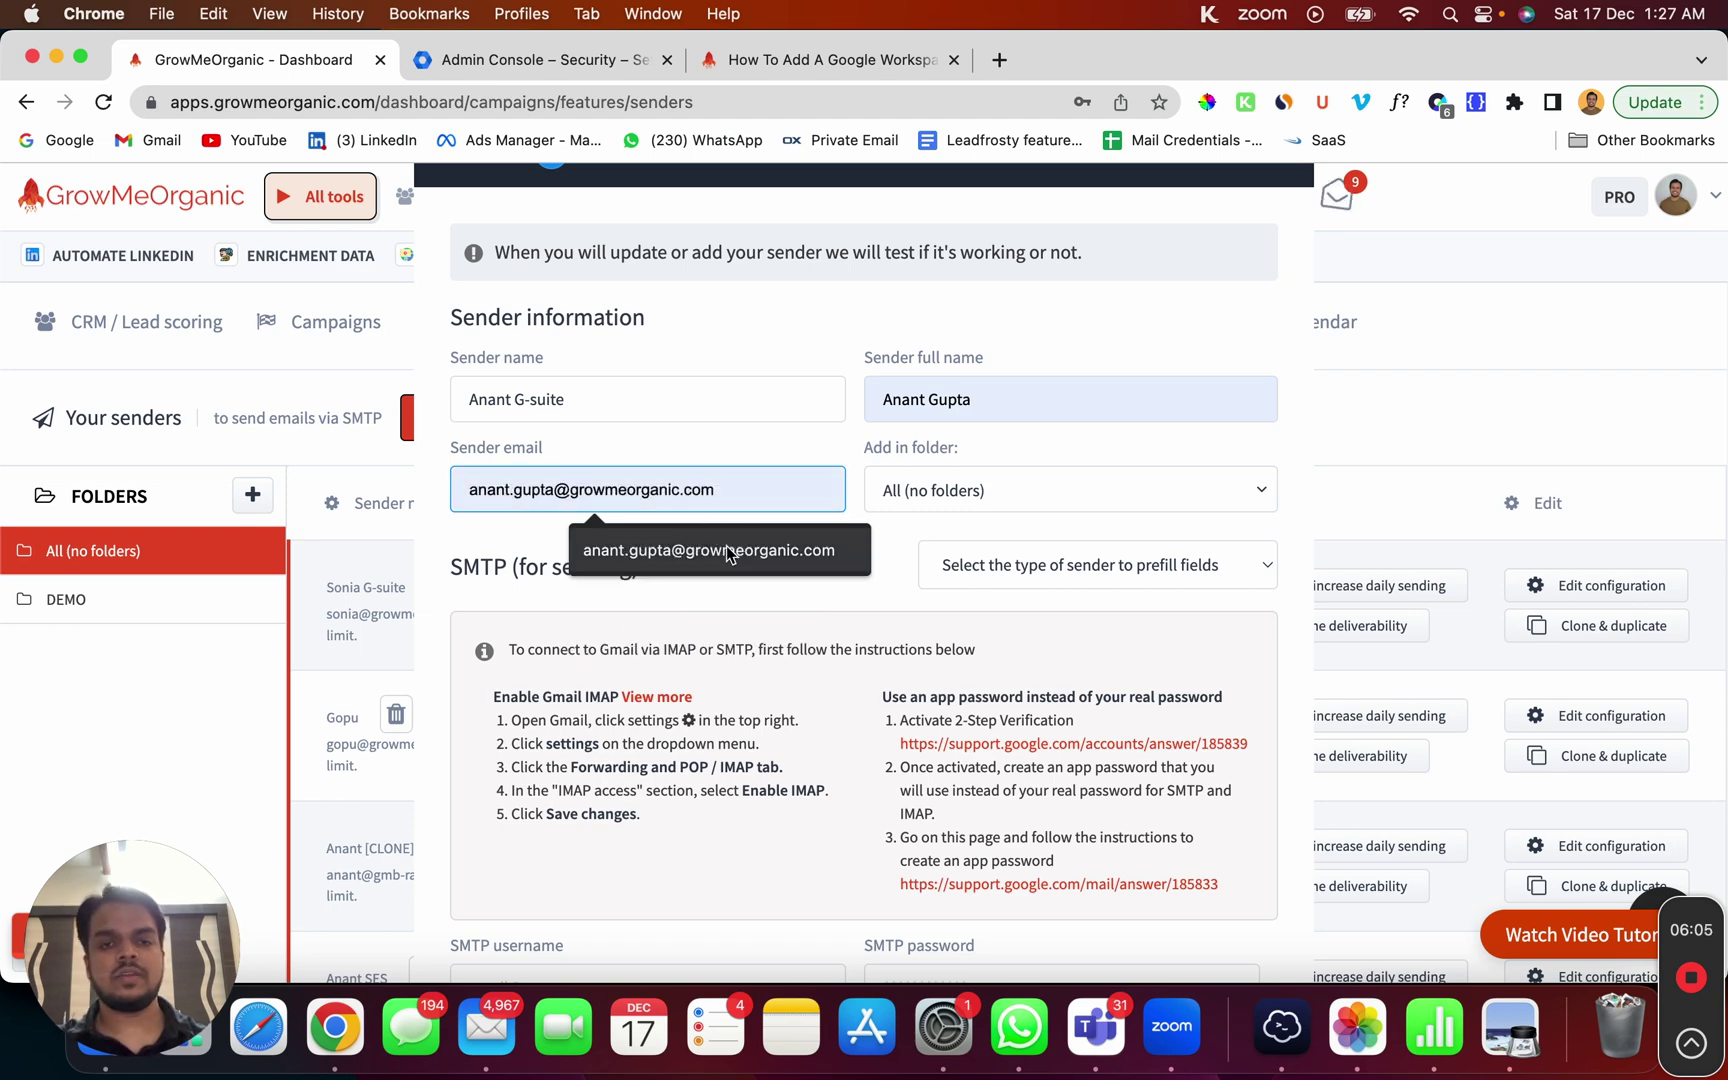
left_click(706, 549)
Step: Apply the Google apps / Gmail preset and enter the sender's Workspace address as SMTP username
scroll(698, 779, "down", 4)
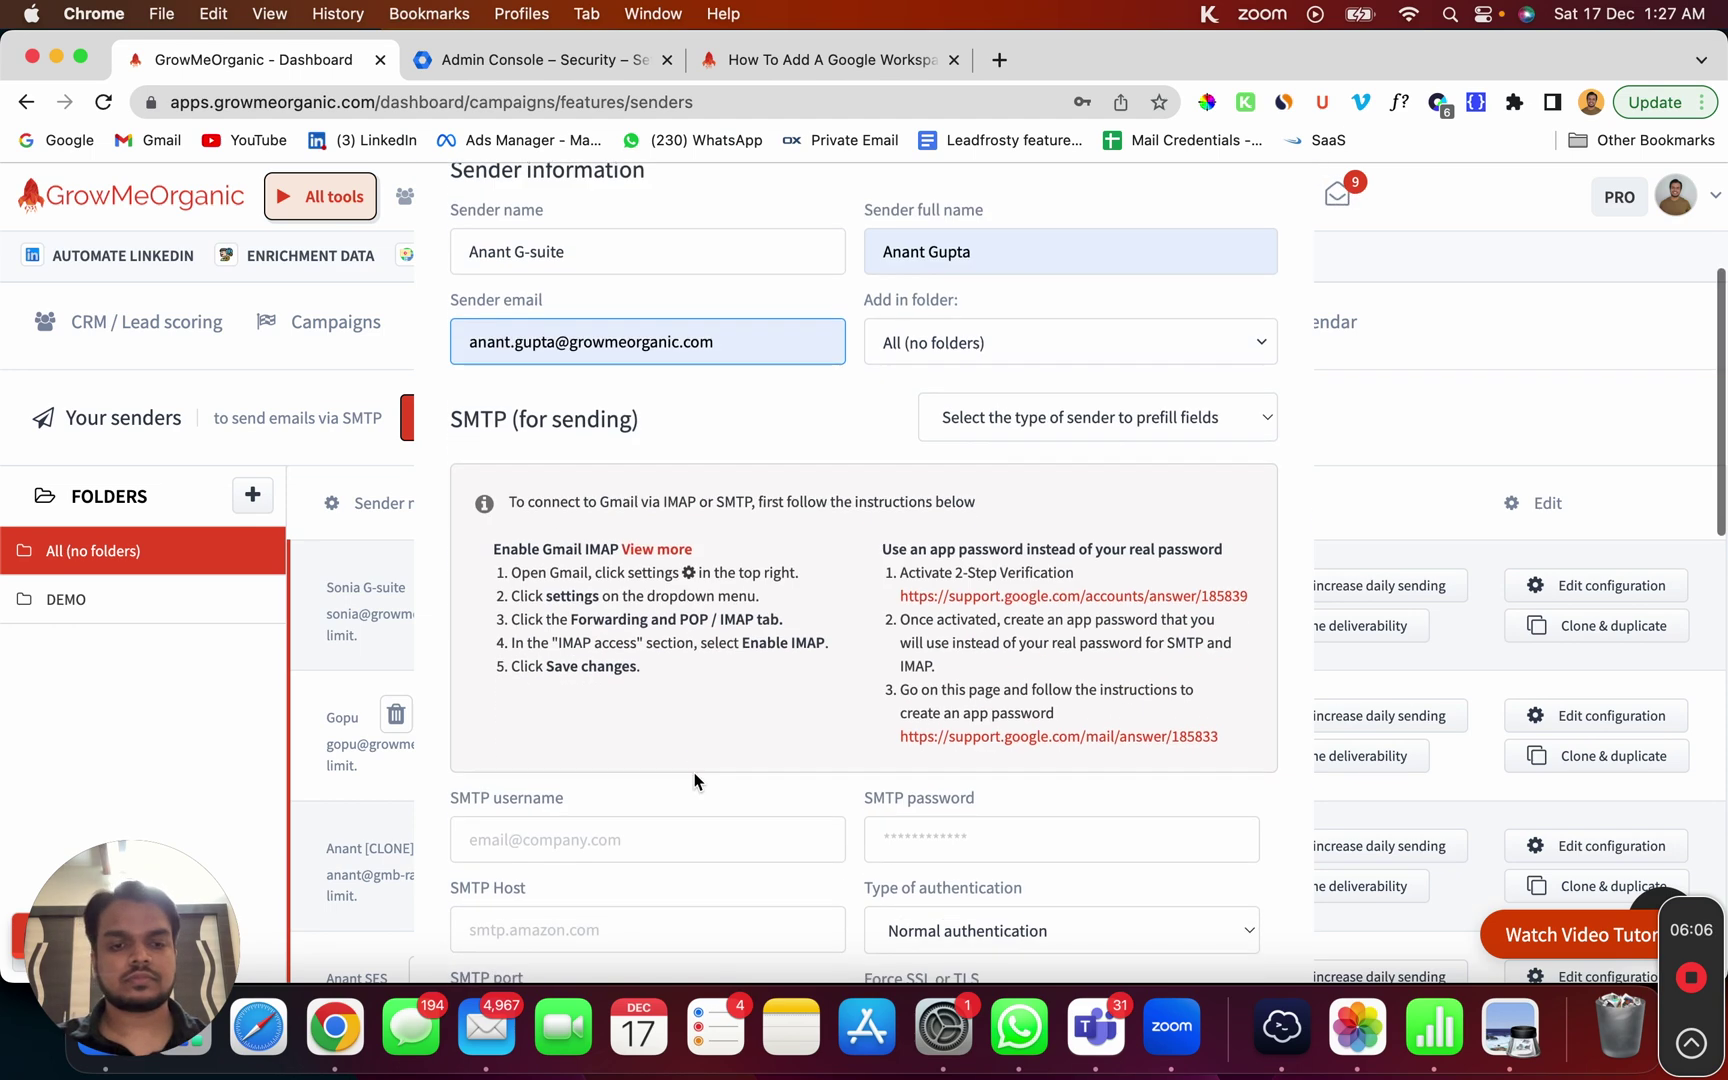
scroll(701, 468, "up", 2)
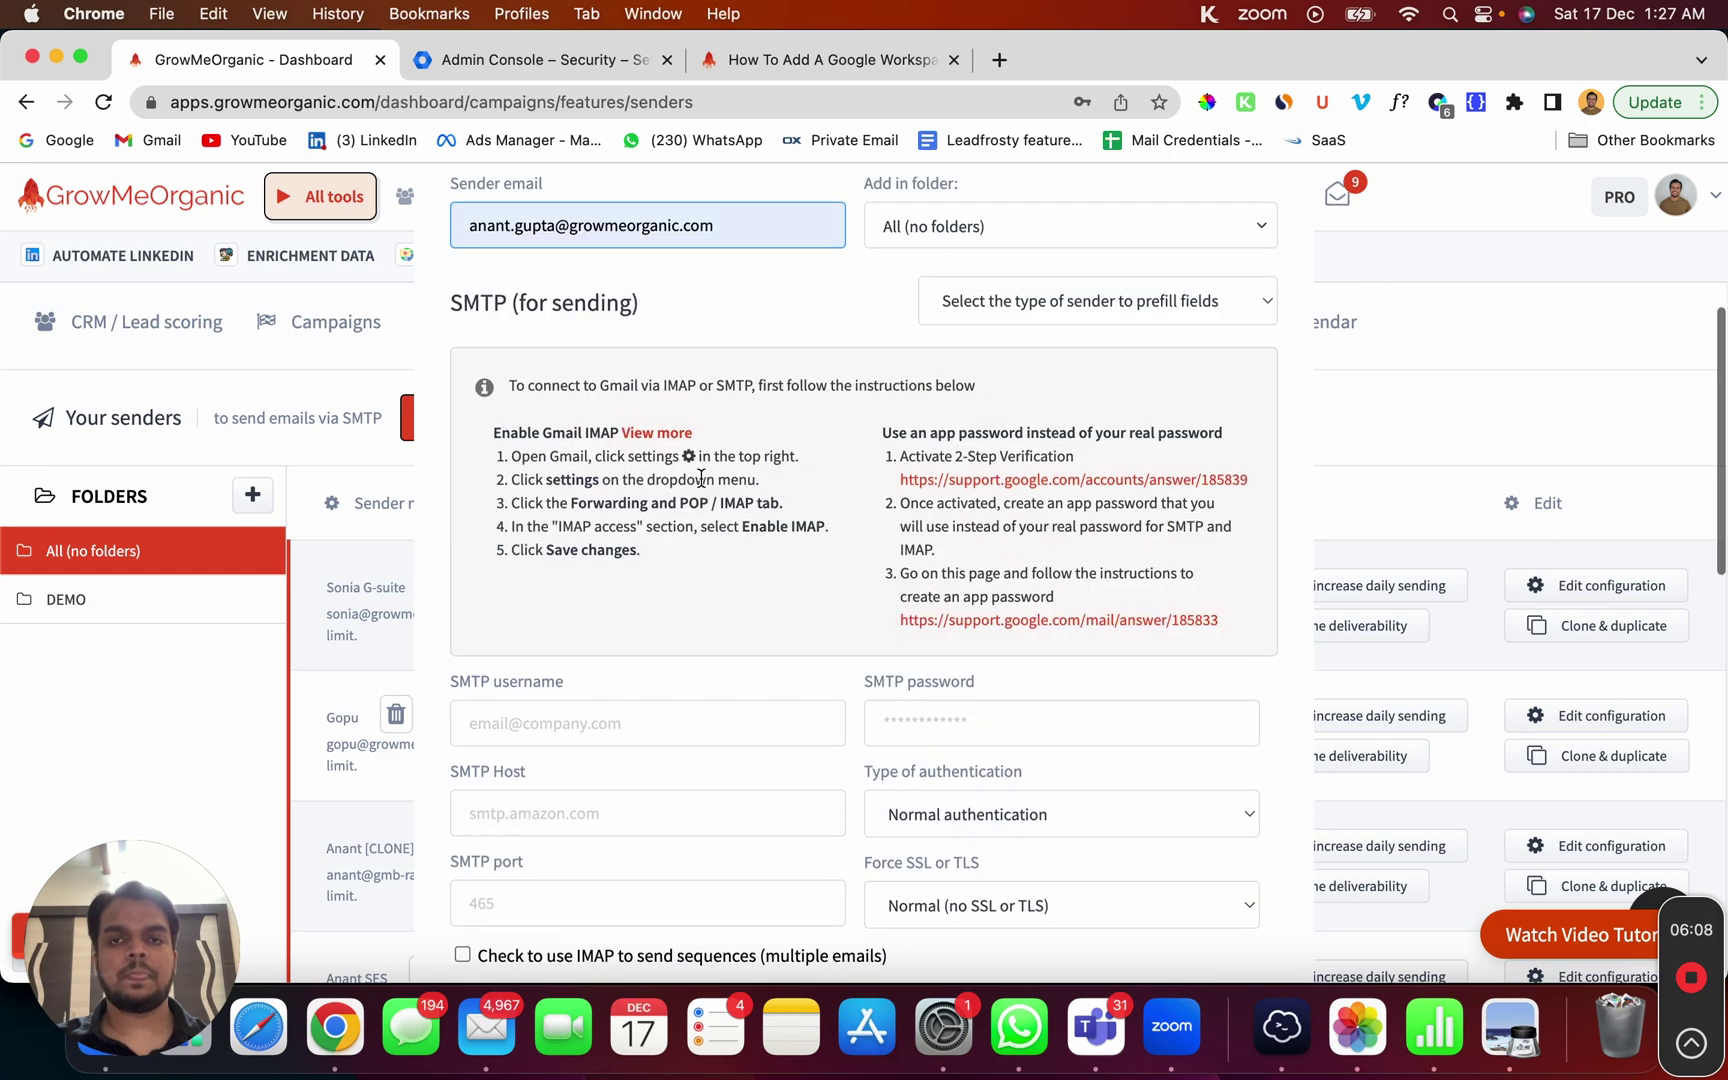
left_click(1021, 309)
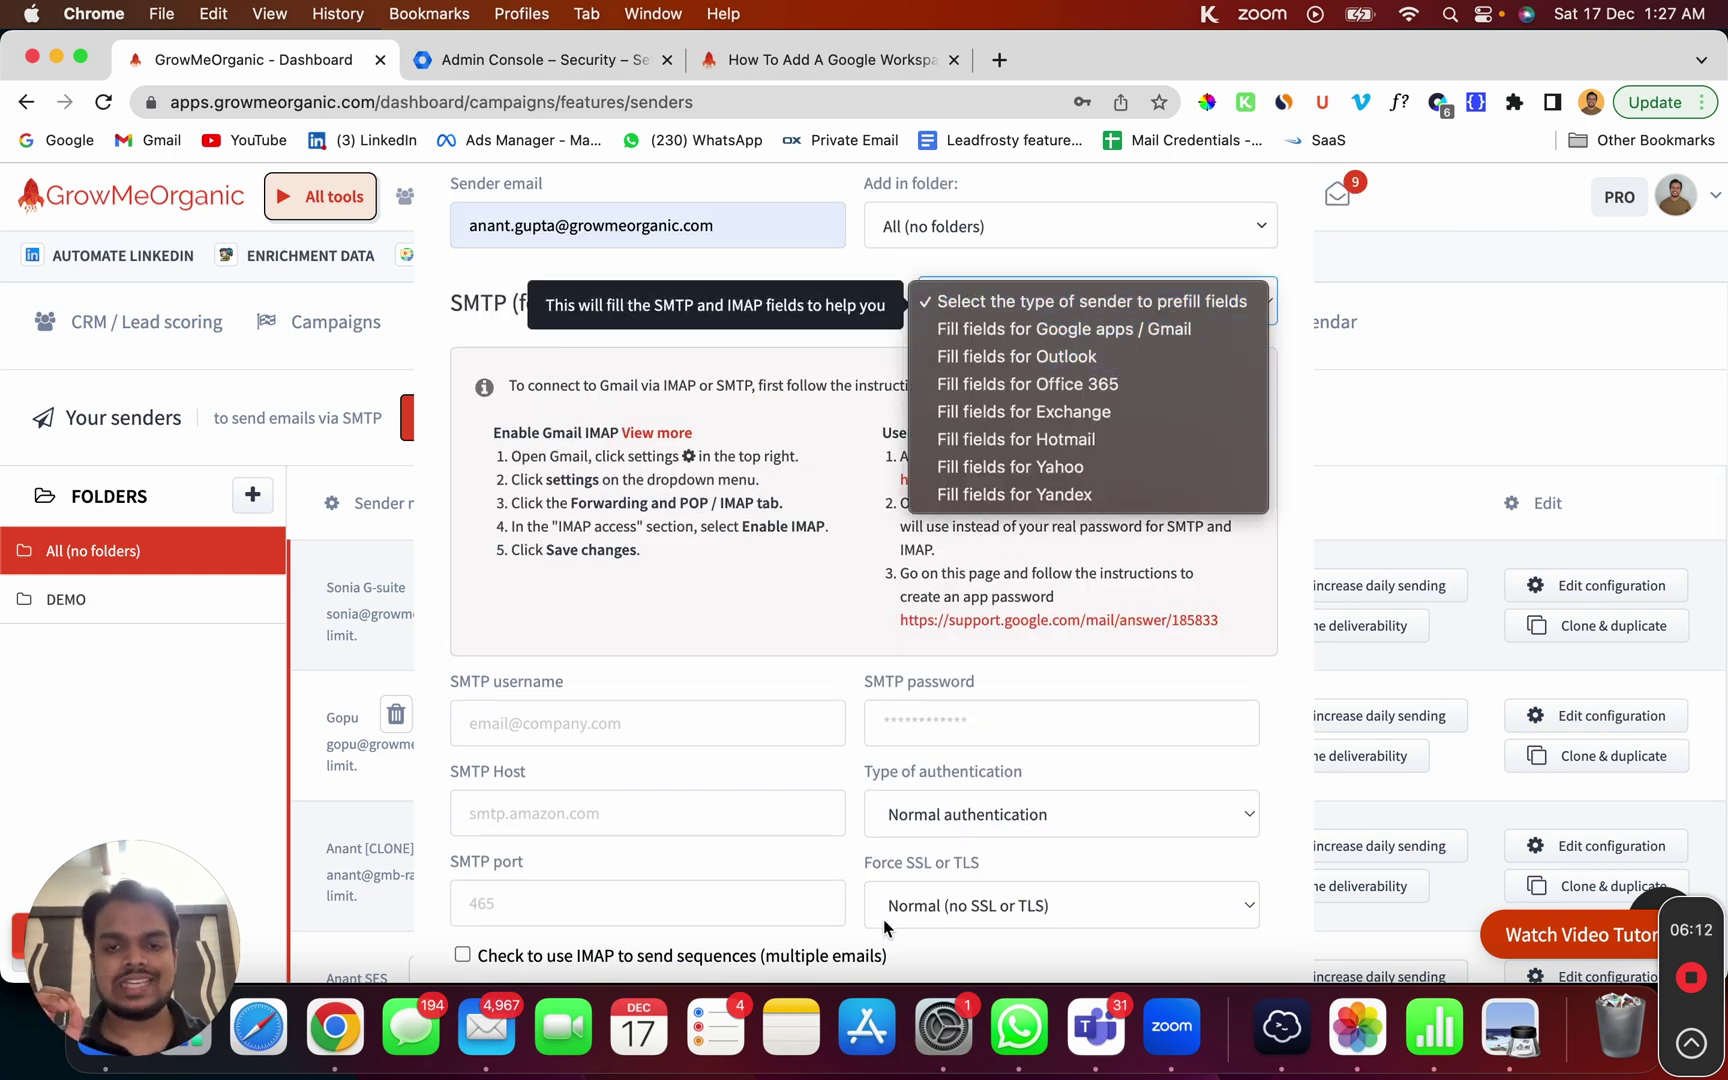
left_click(1124, 330)
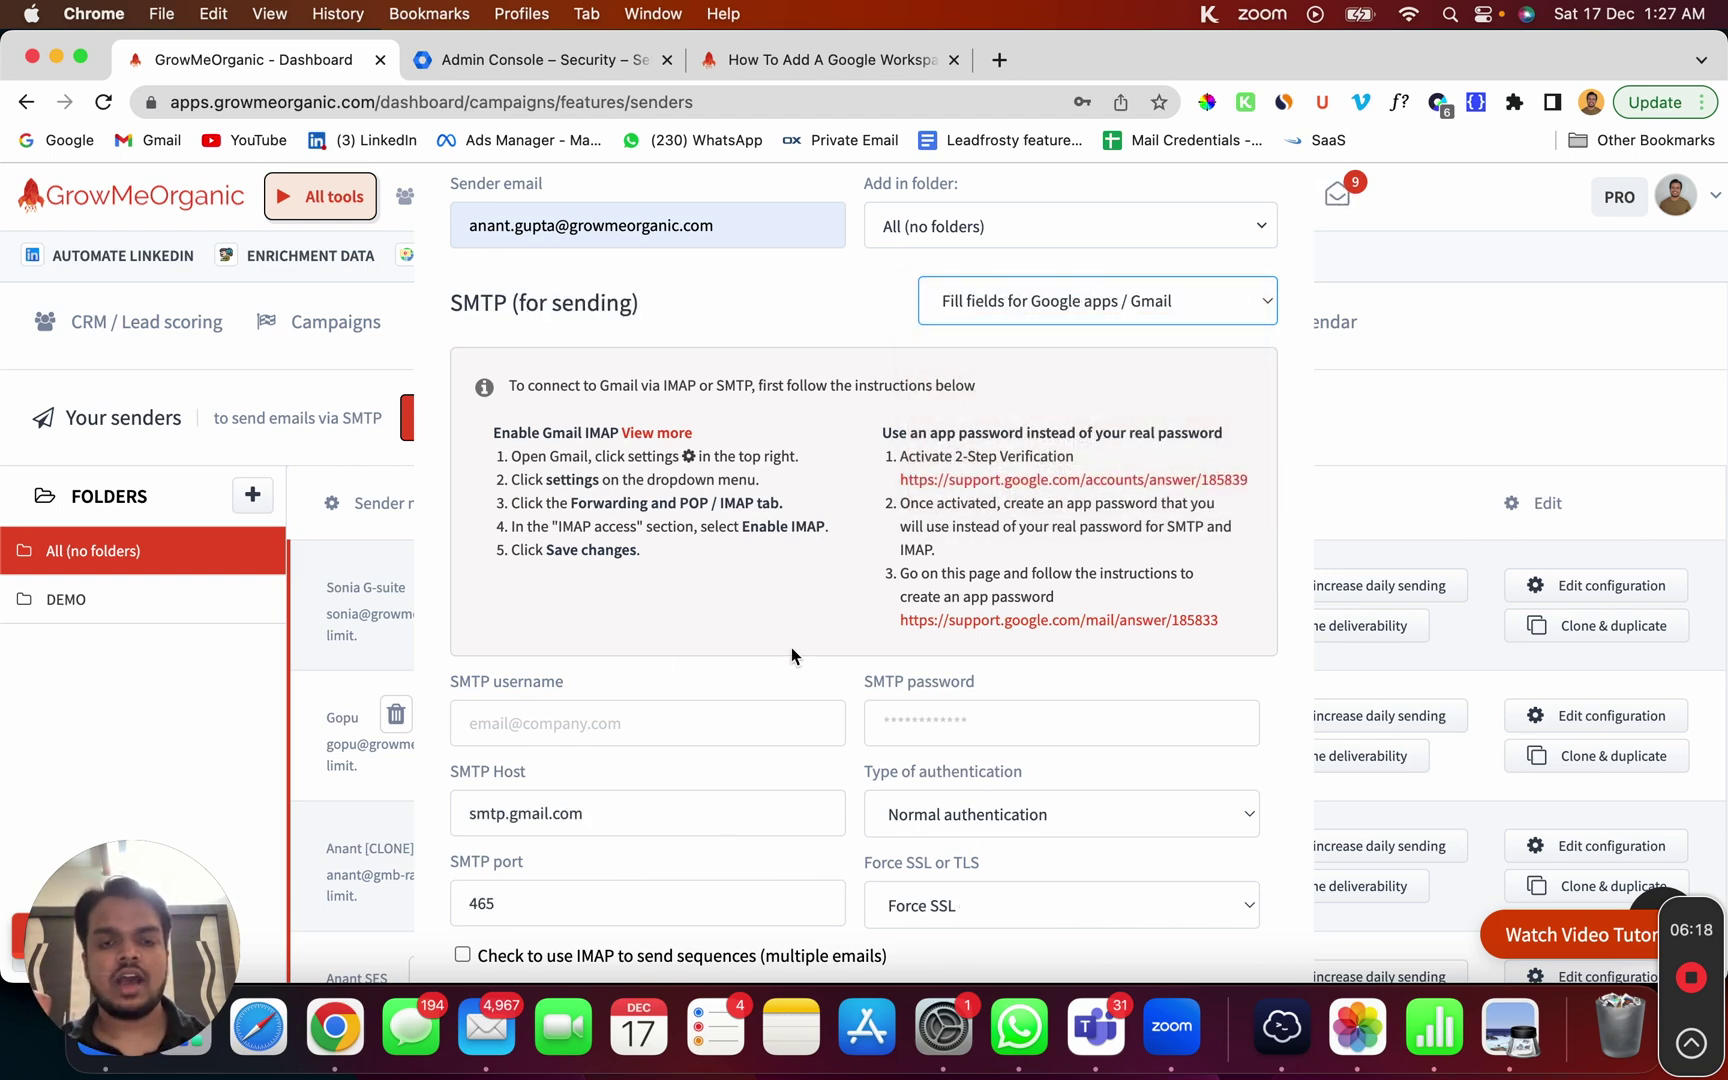
left_click(646, 722)
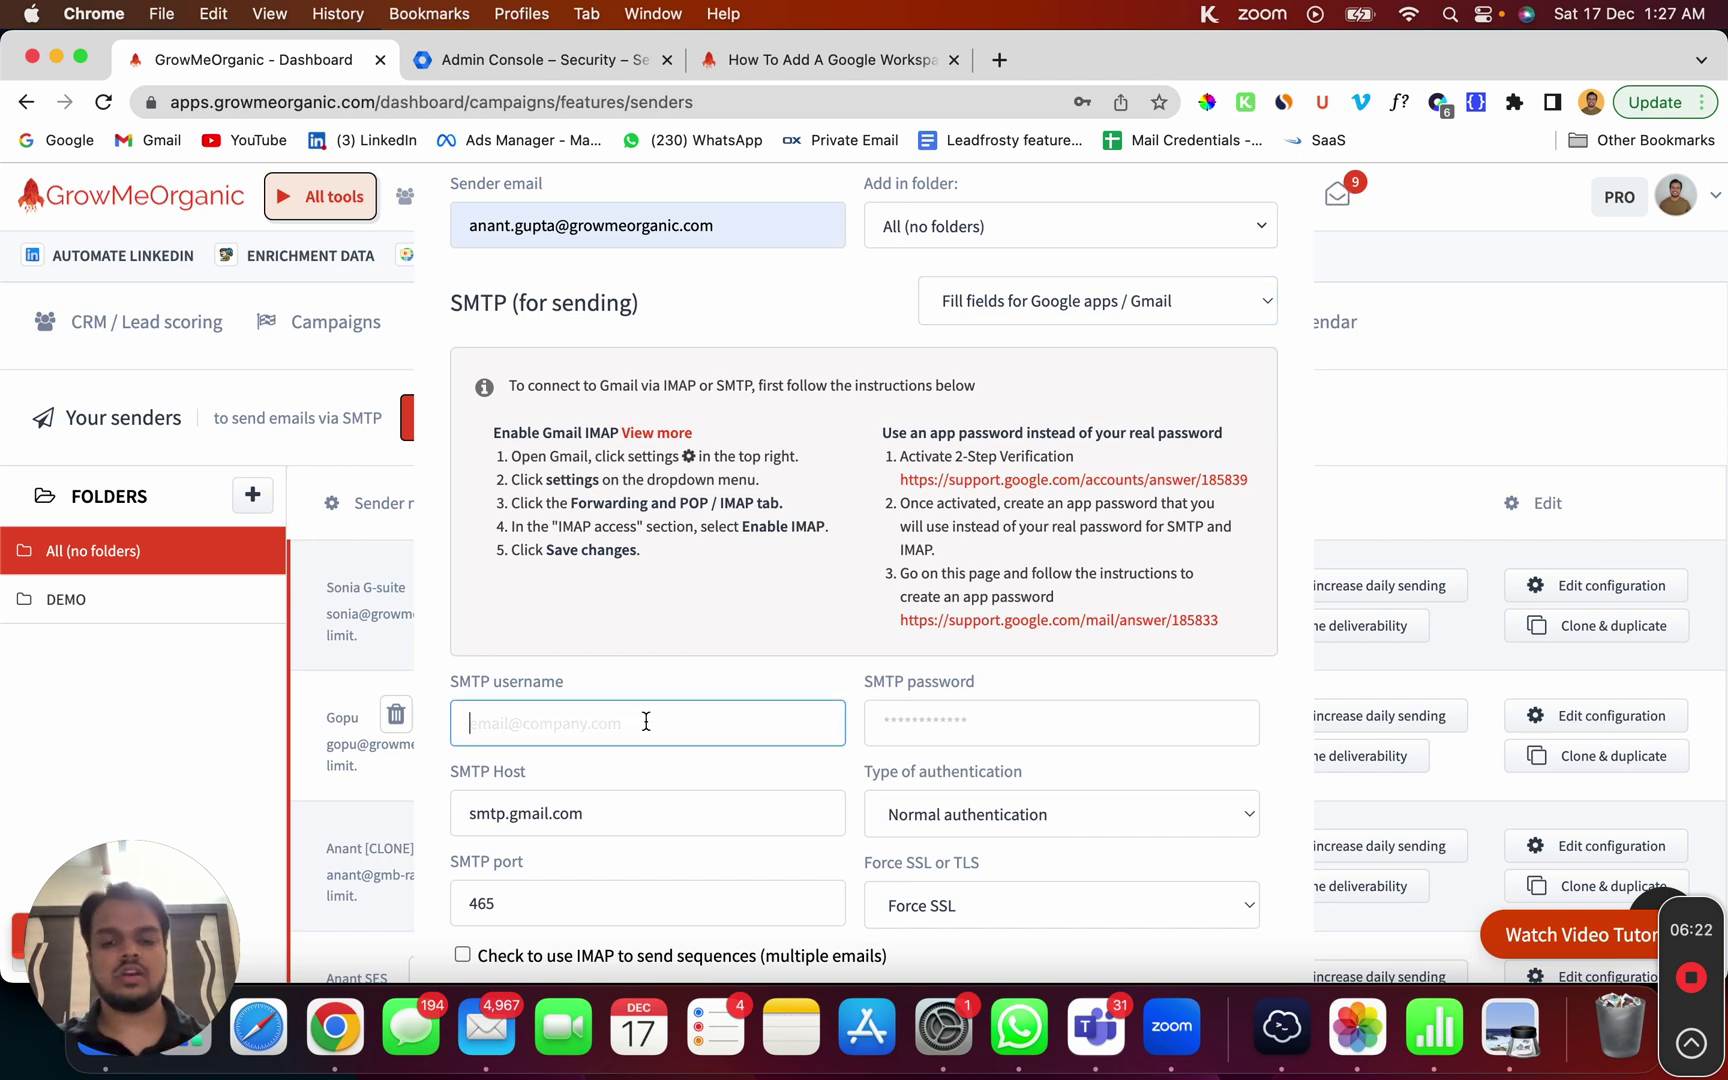
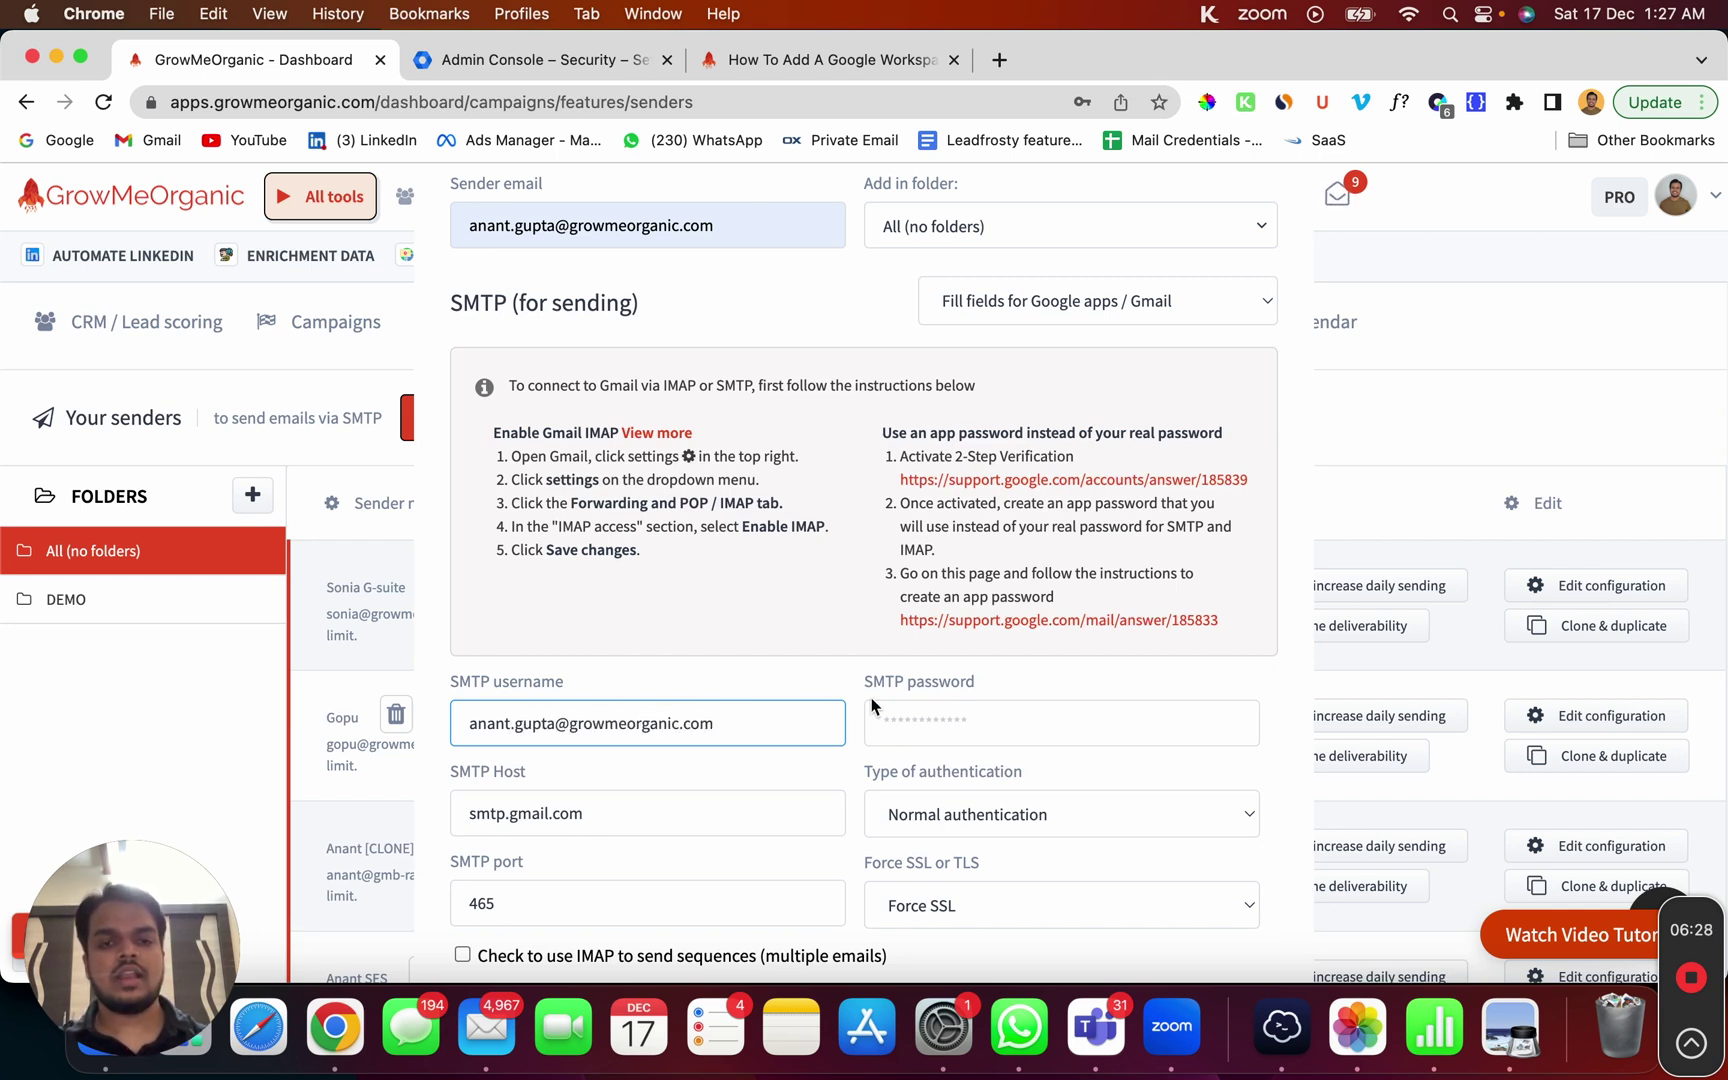
Step: Copy the generated app password and return to the GrowMeOrganic SMTP password field
right_click(335, 1027)
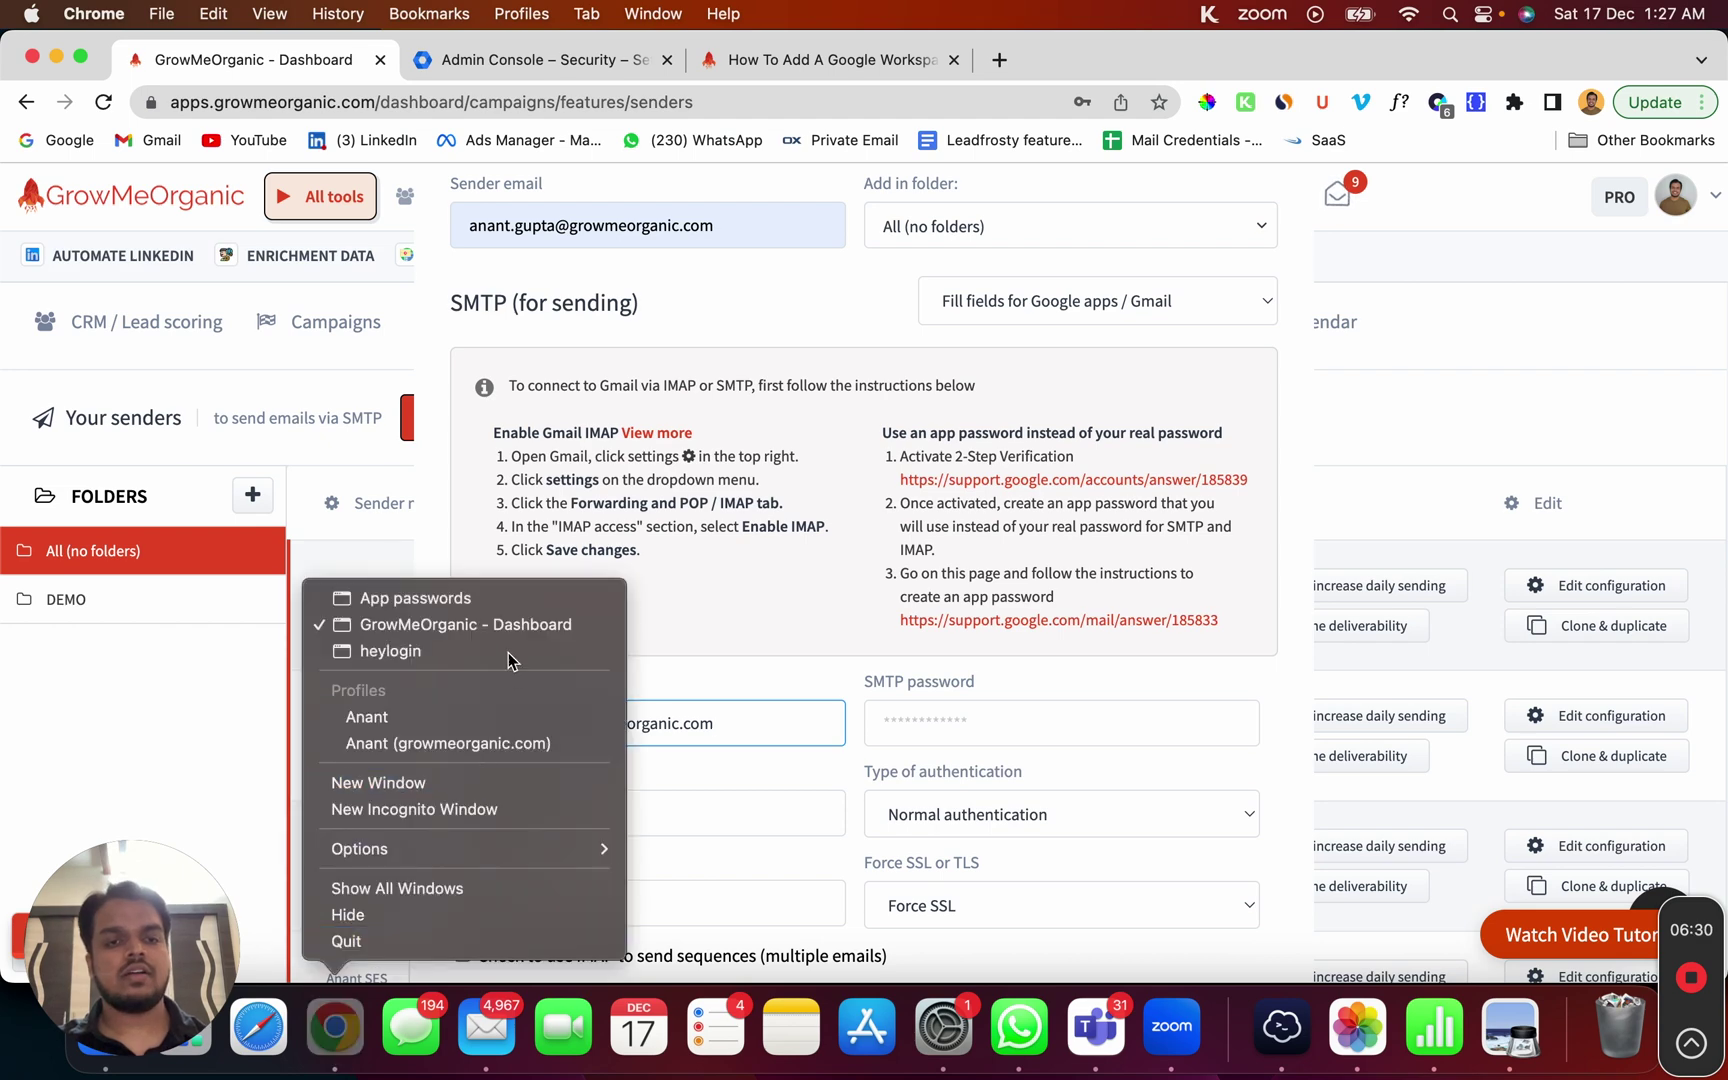
left_click(700, 583)
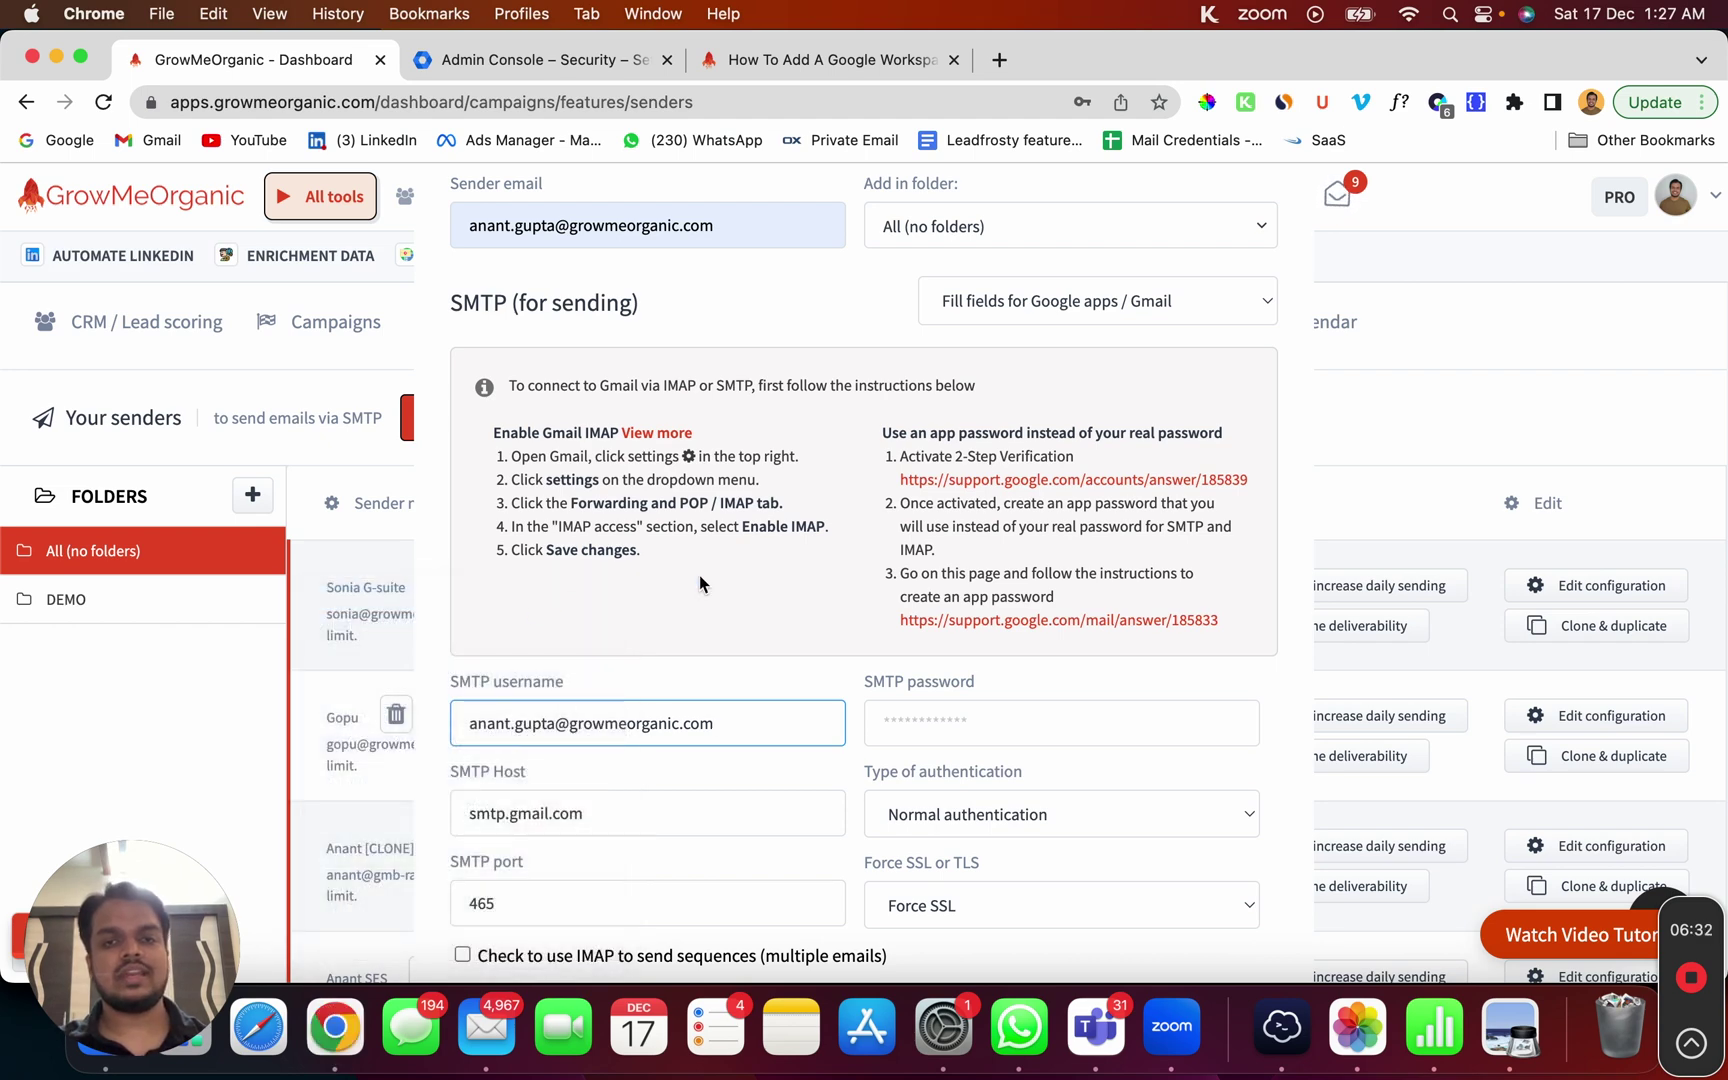
right_click(335, 1035)
left_click(509, 626)
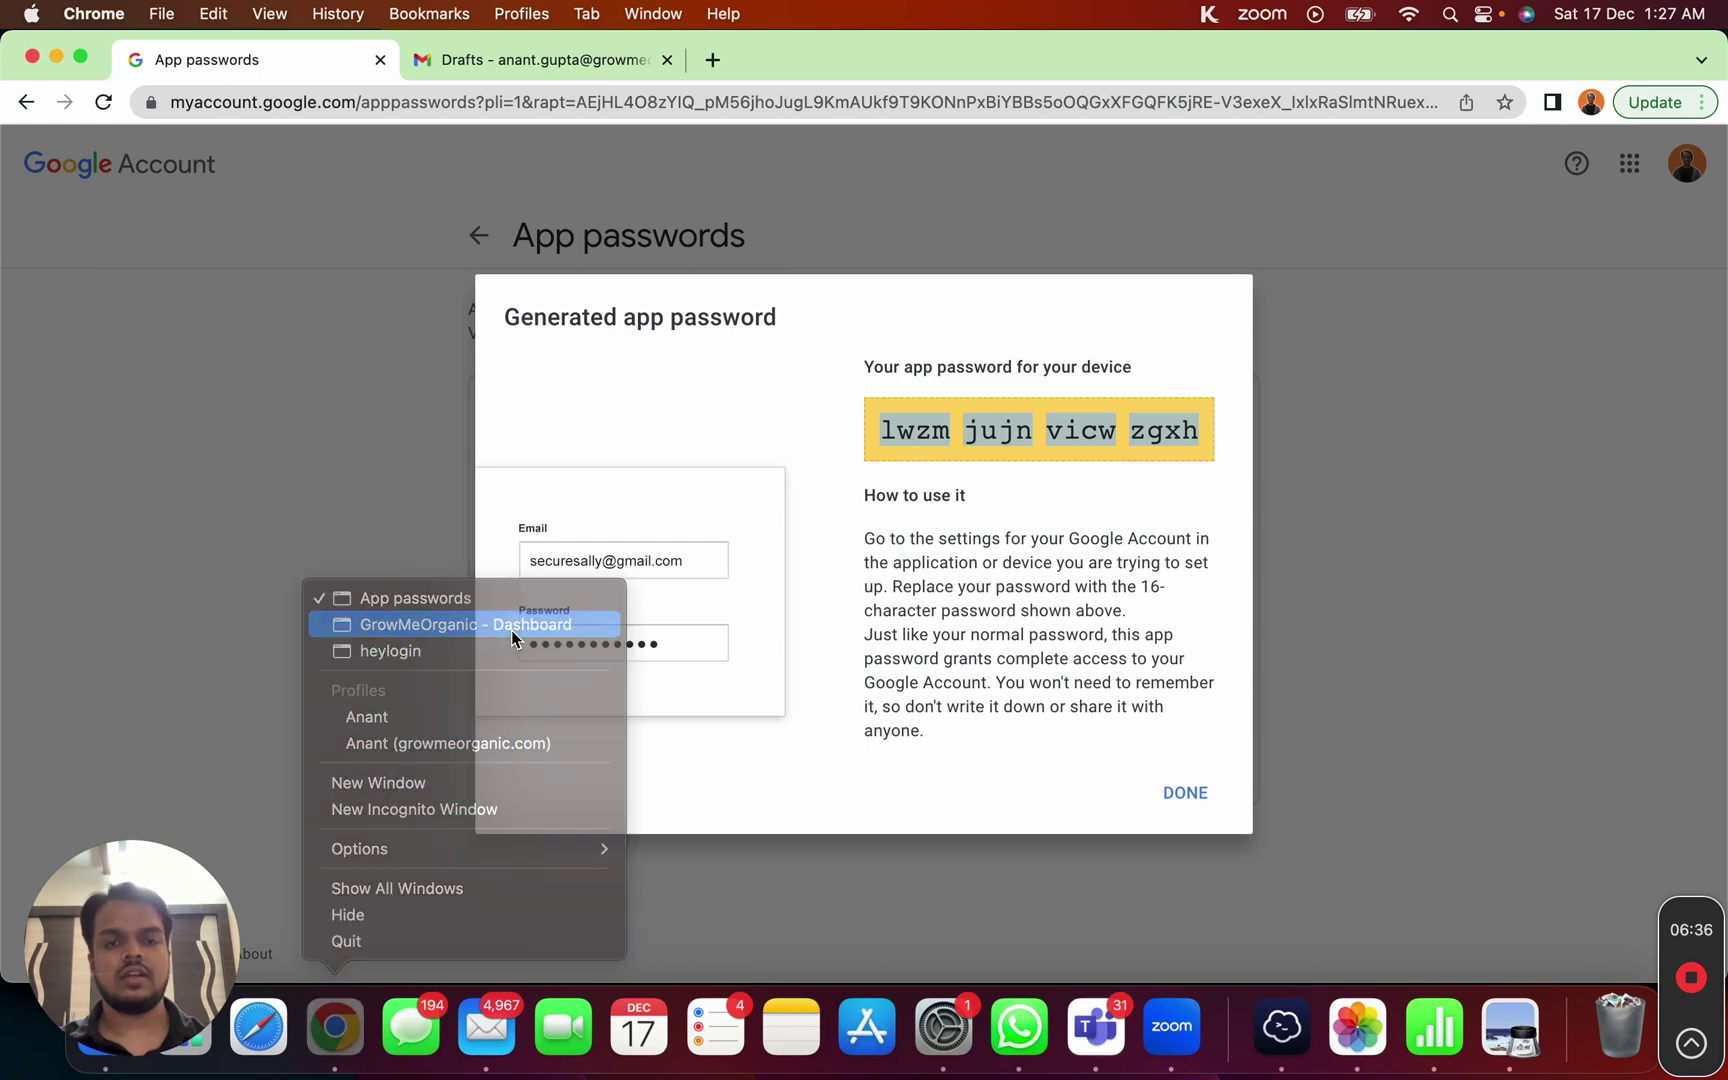
left_click(1001, 717)
Step: Paste the app password as SMTP password, enable IMAP for sequences, and paste it as IMAP password
key("super+v")
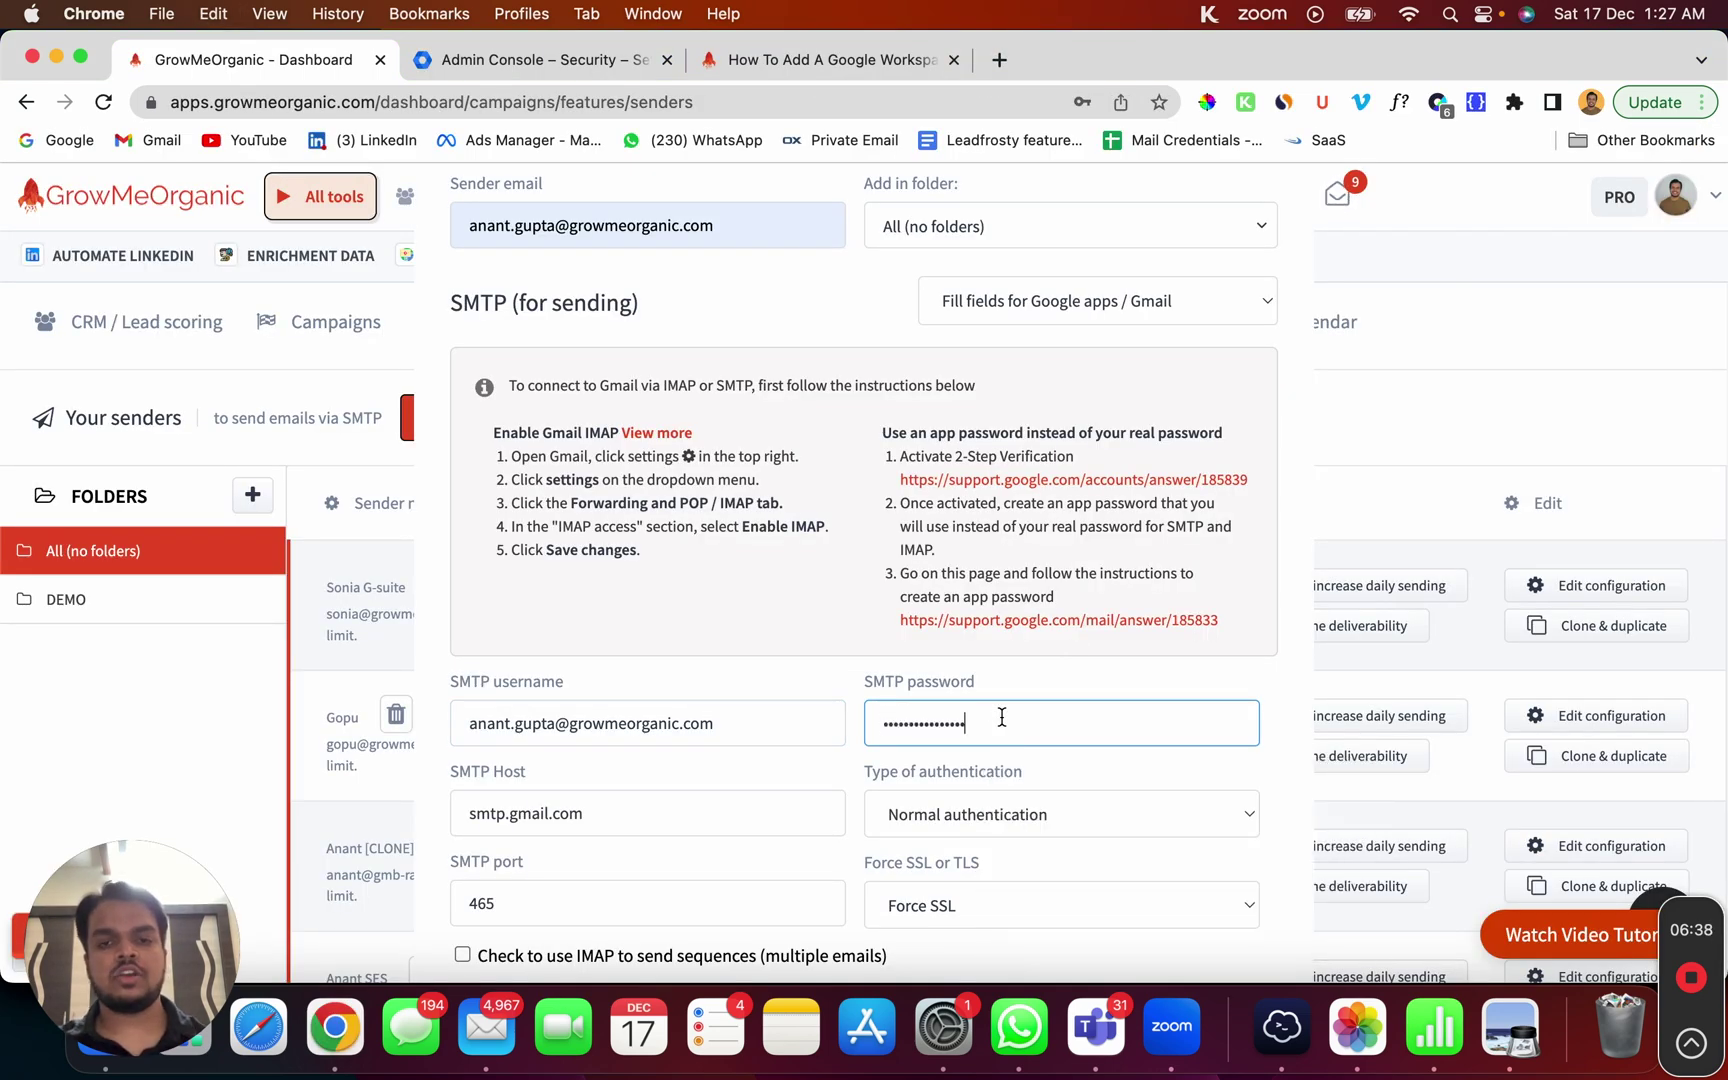
scroll(1001, 717, "down", 3)
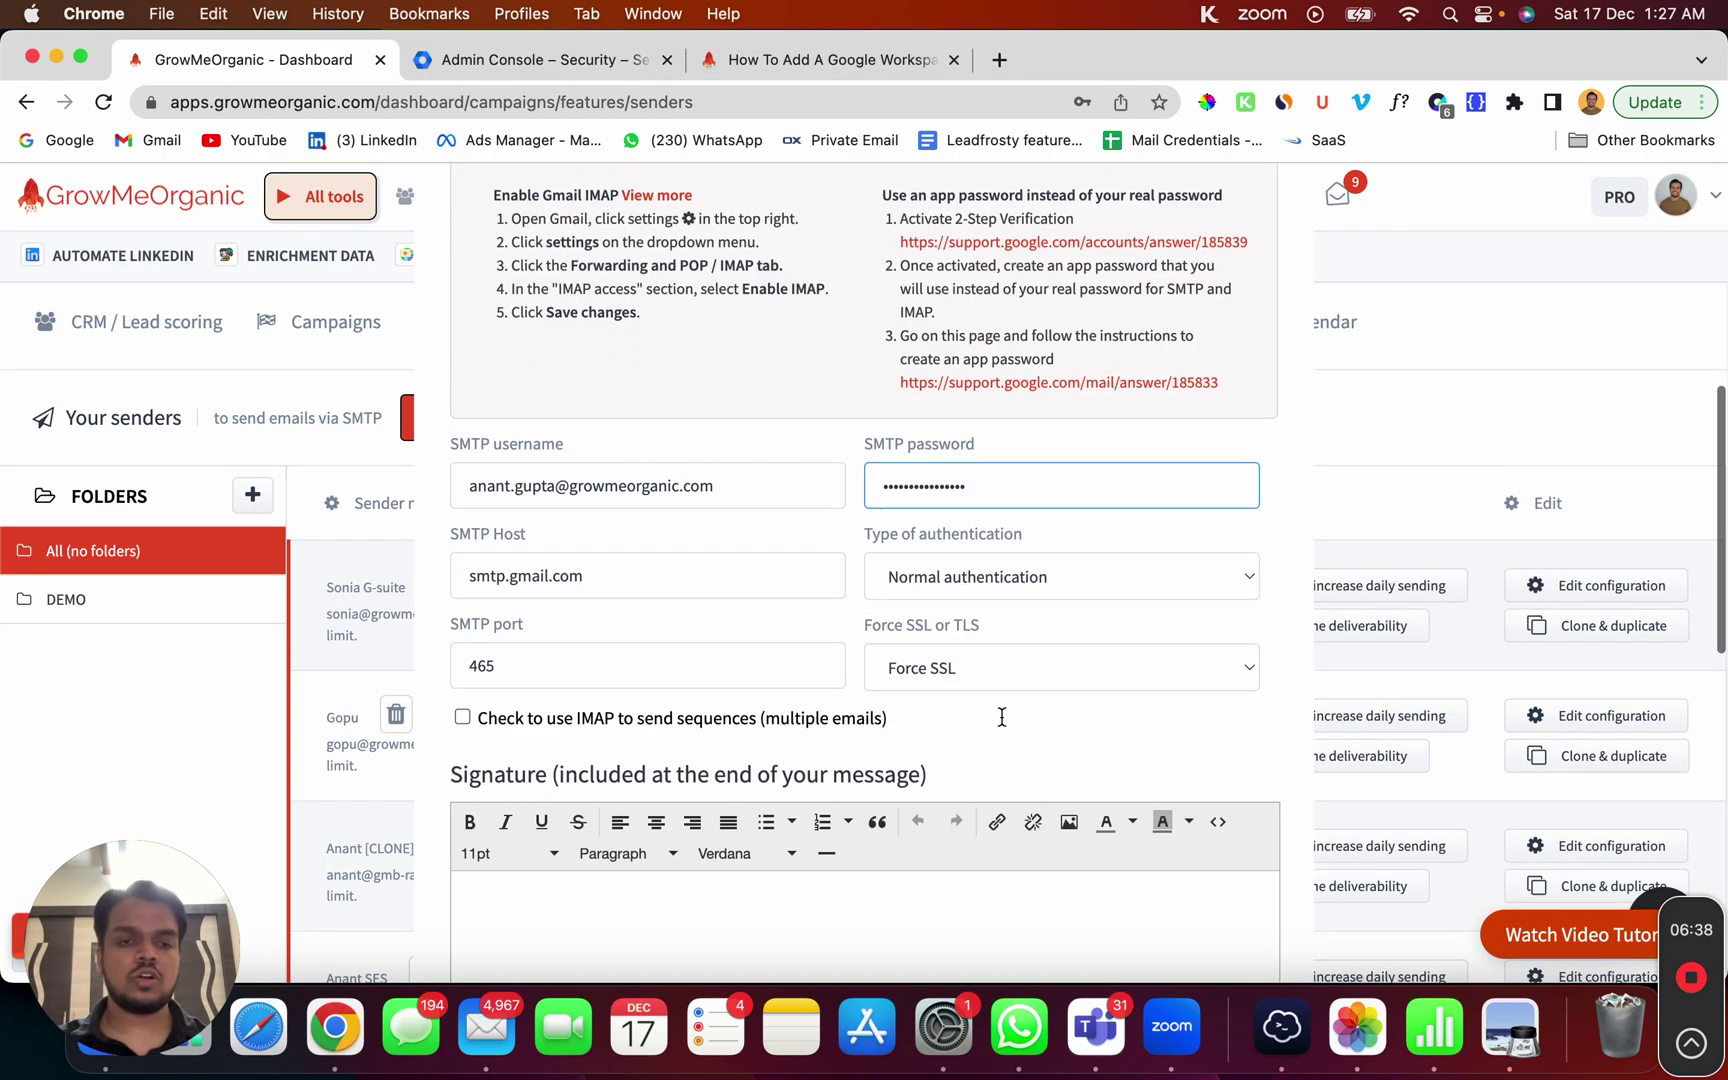
left_click(470, 720)
scroll(470, 720, "down", 3)
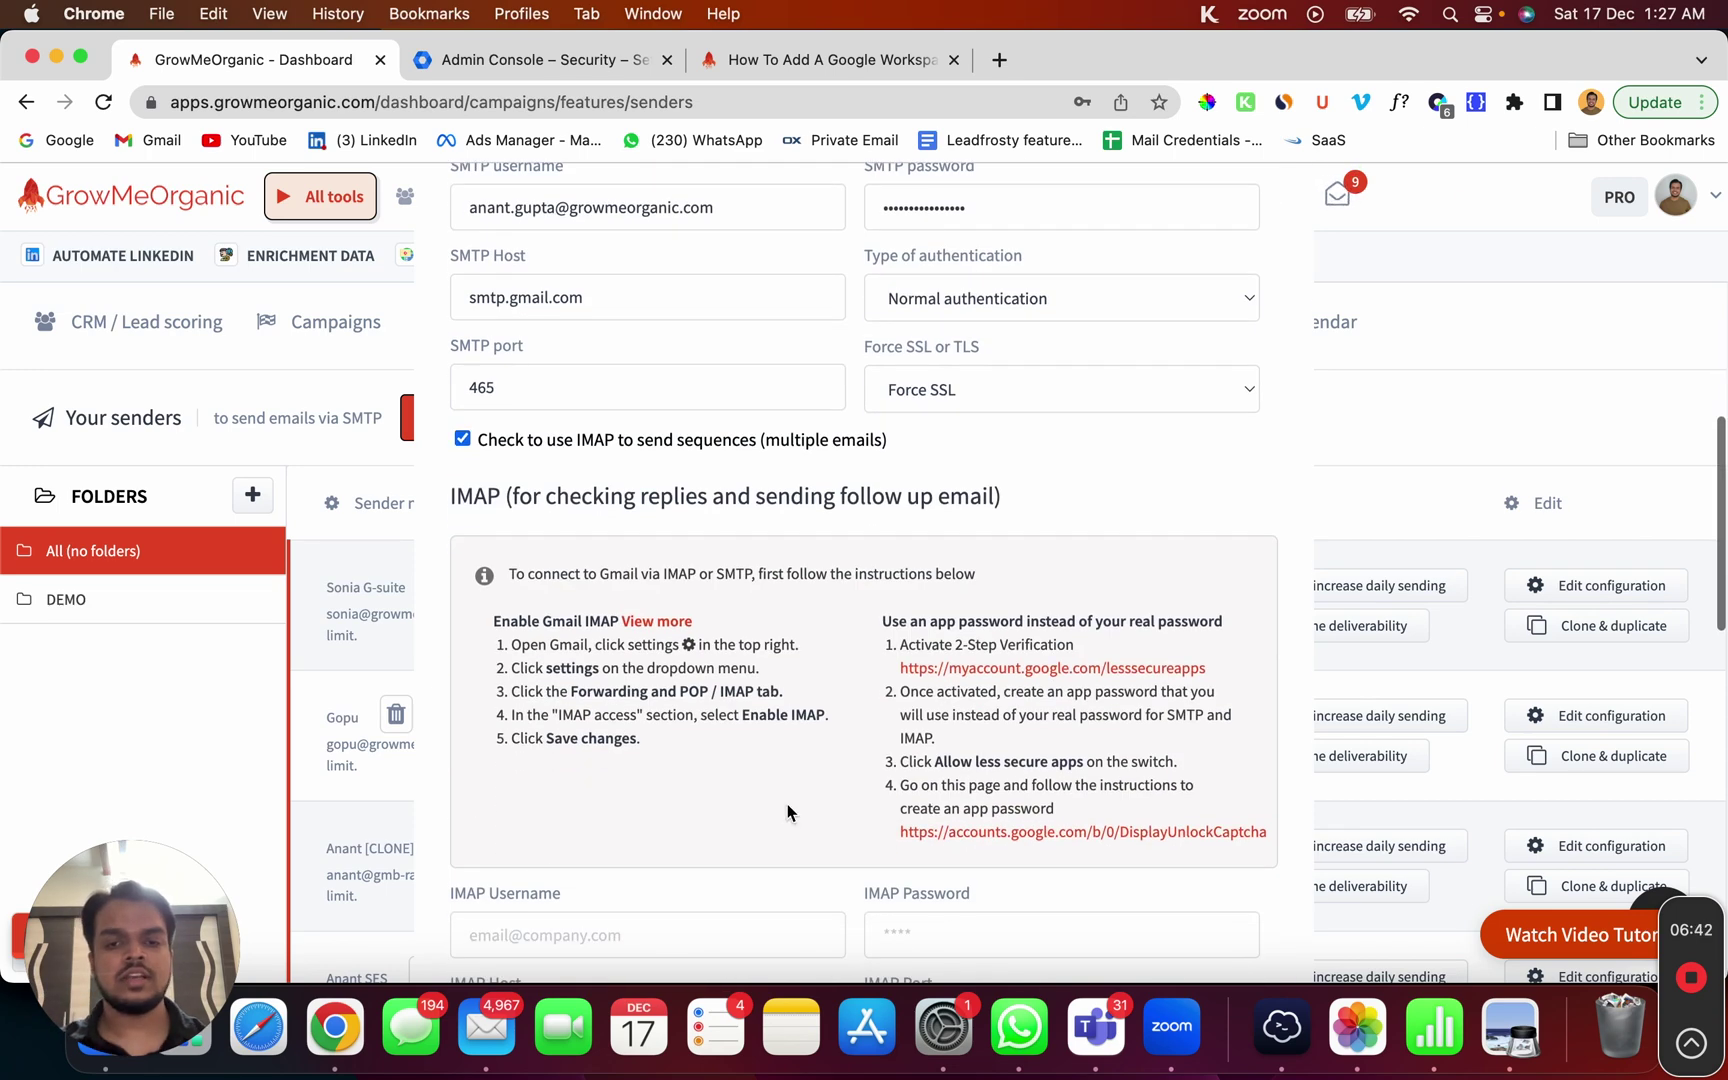
scroll(787, 810, "down", 2)
left_click(894, 718)
key("super+v")
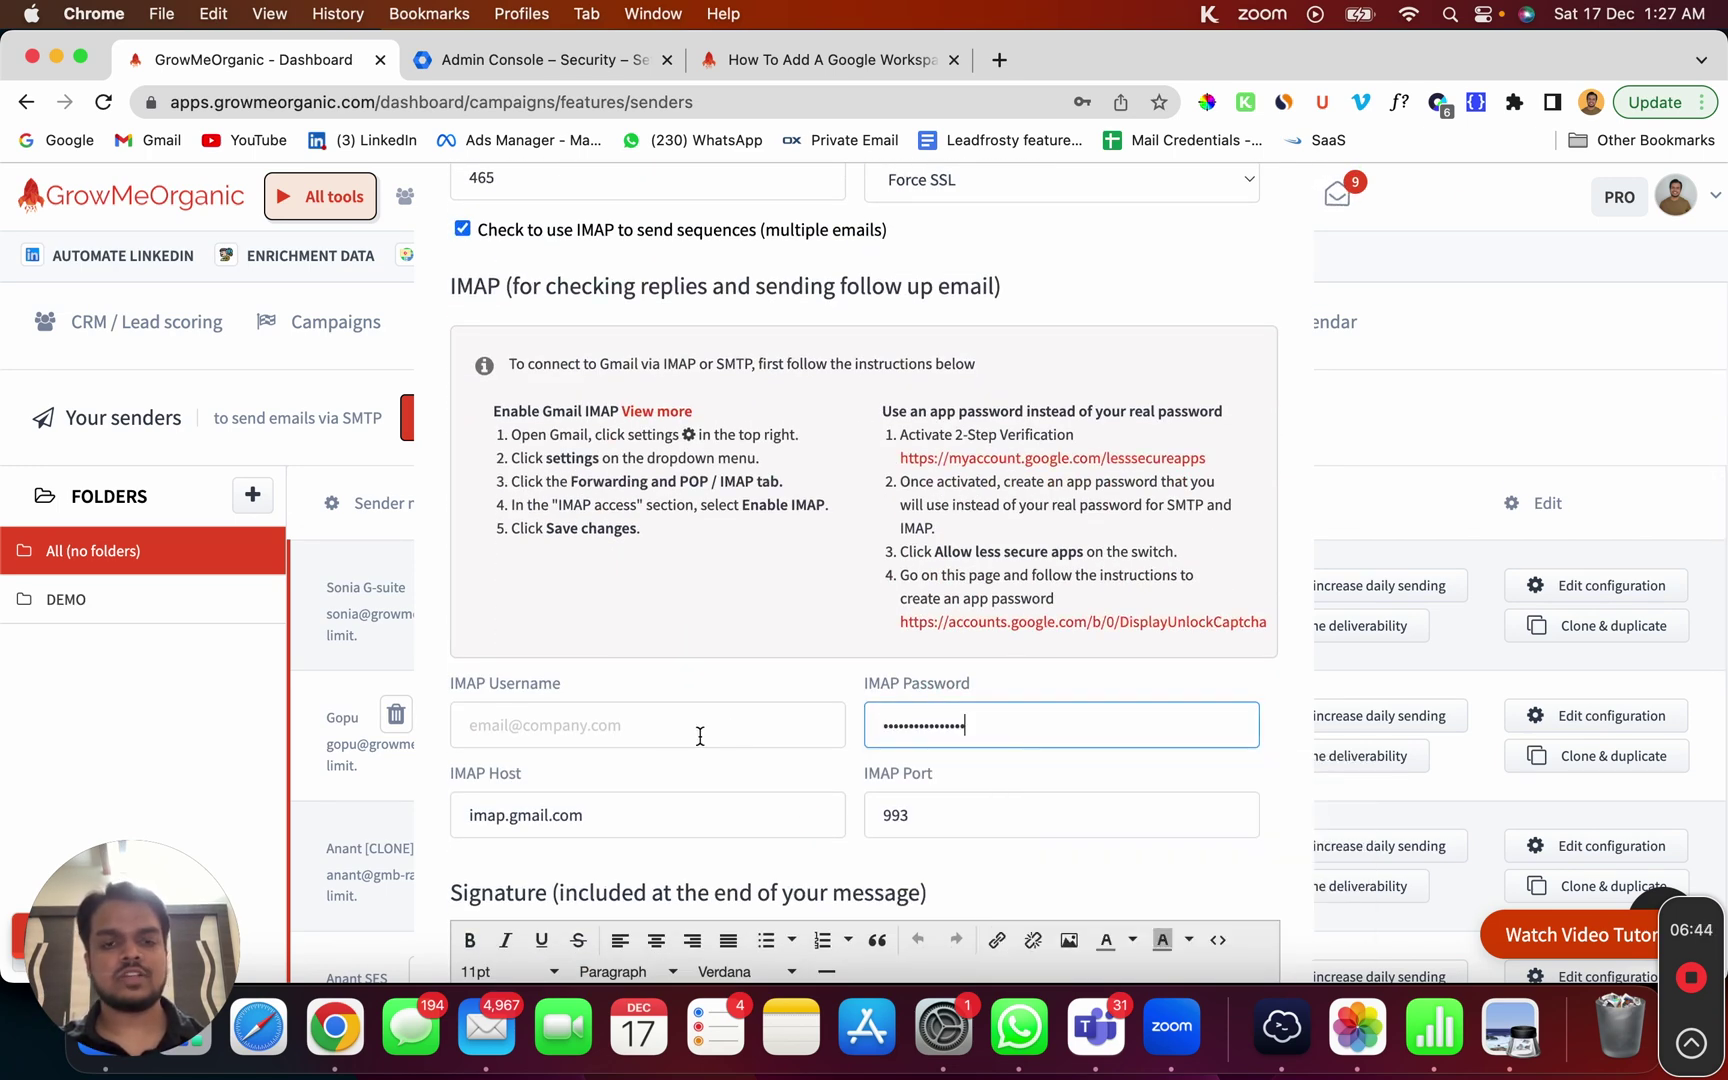
Step: Copy the SMTP username's Workspace address into the IMAP Username field
scroll(665, 727, "up", 5)
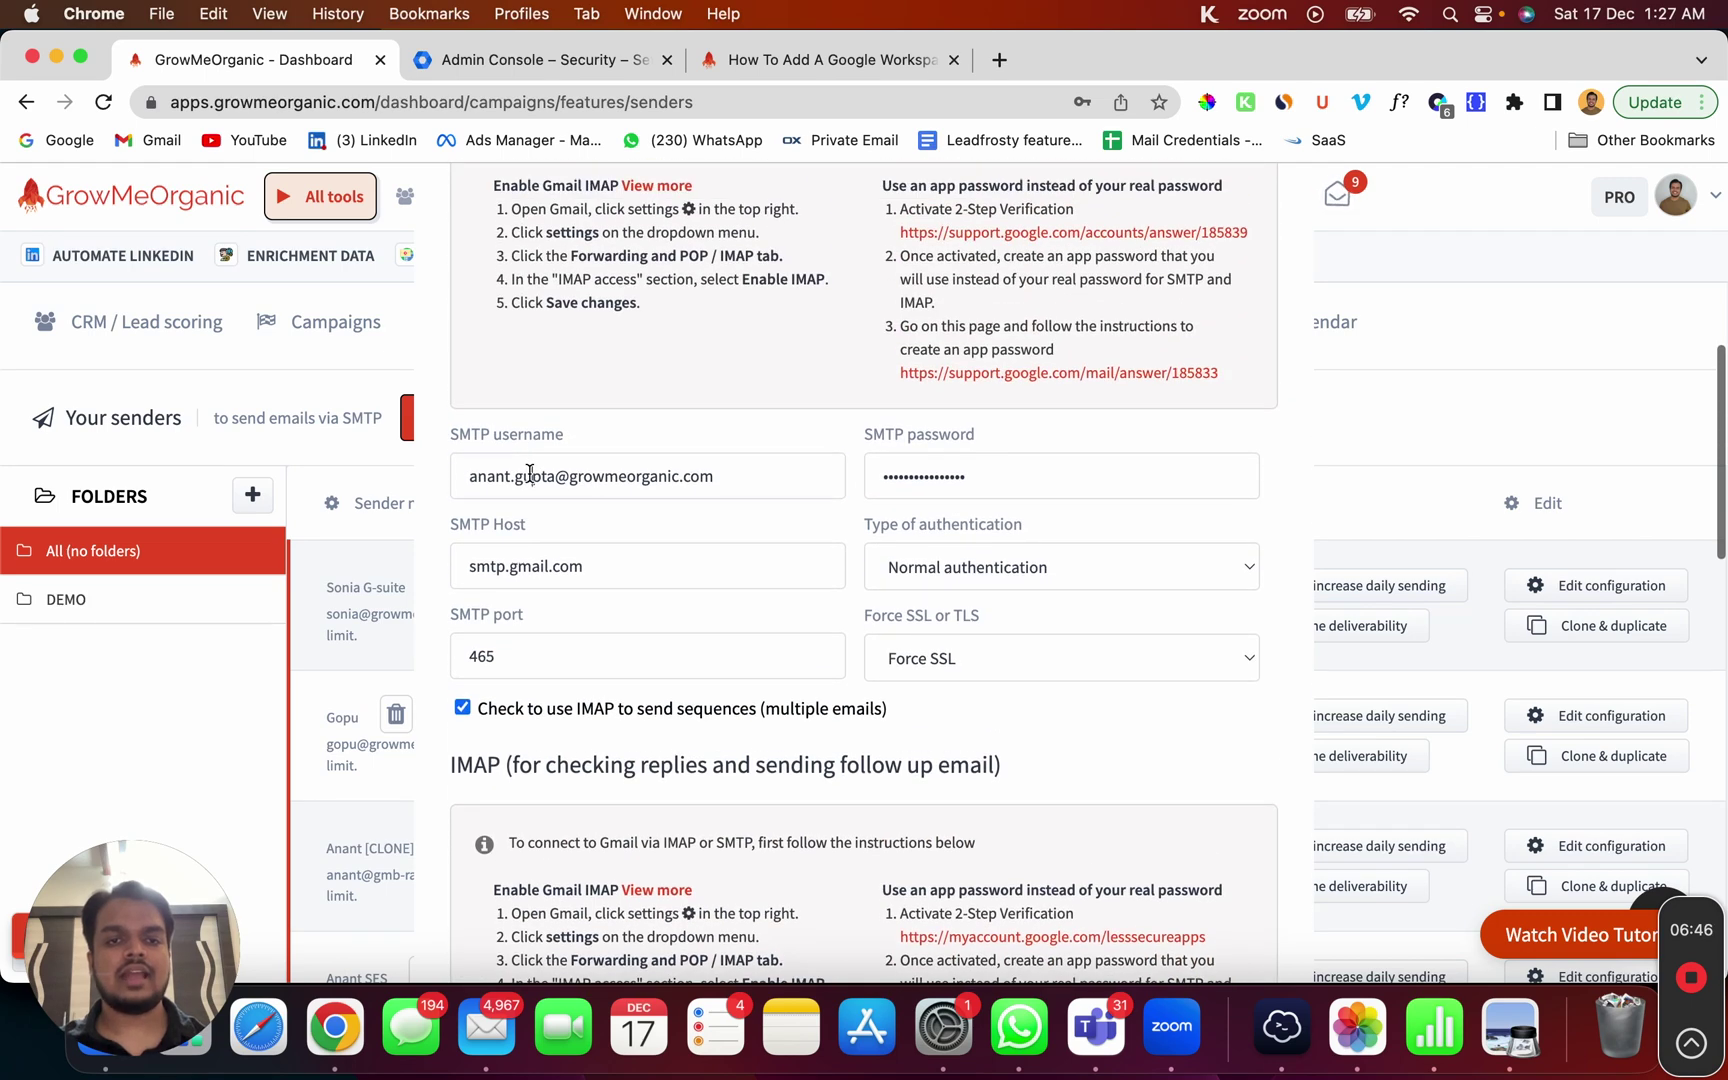
triple_click(530, 472)
key("super+c")
scroll(530, 472, "down", 4)
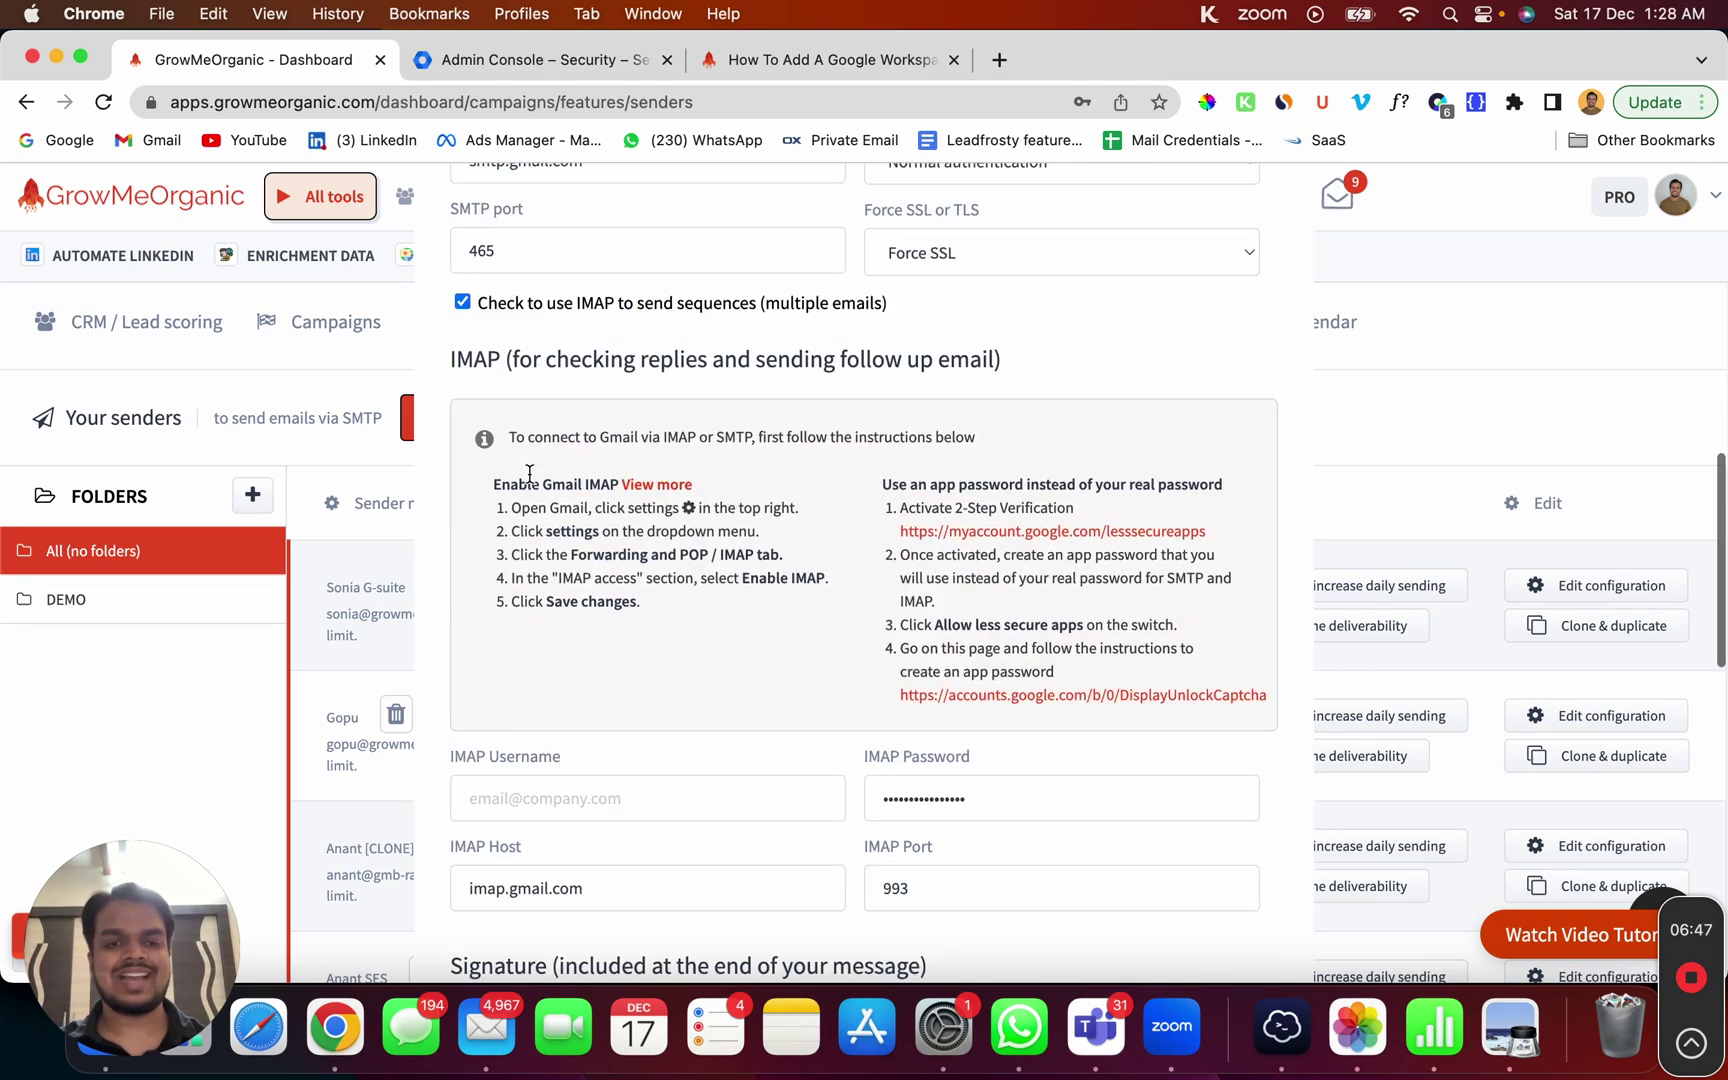
left_click(524, 795)
key("super+v")
scroll(522, 798, "down", 3)
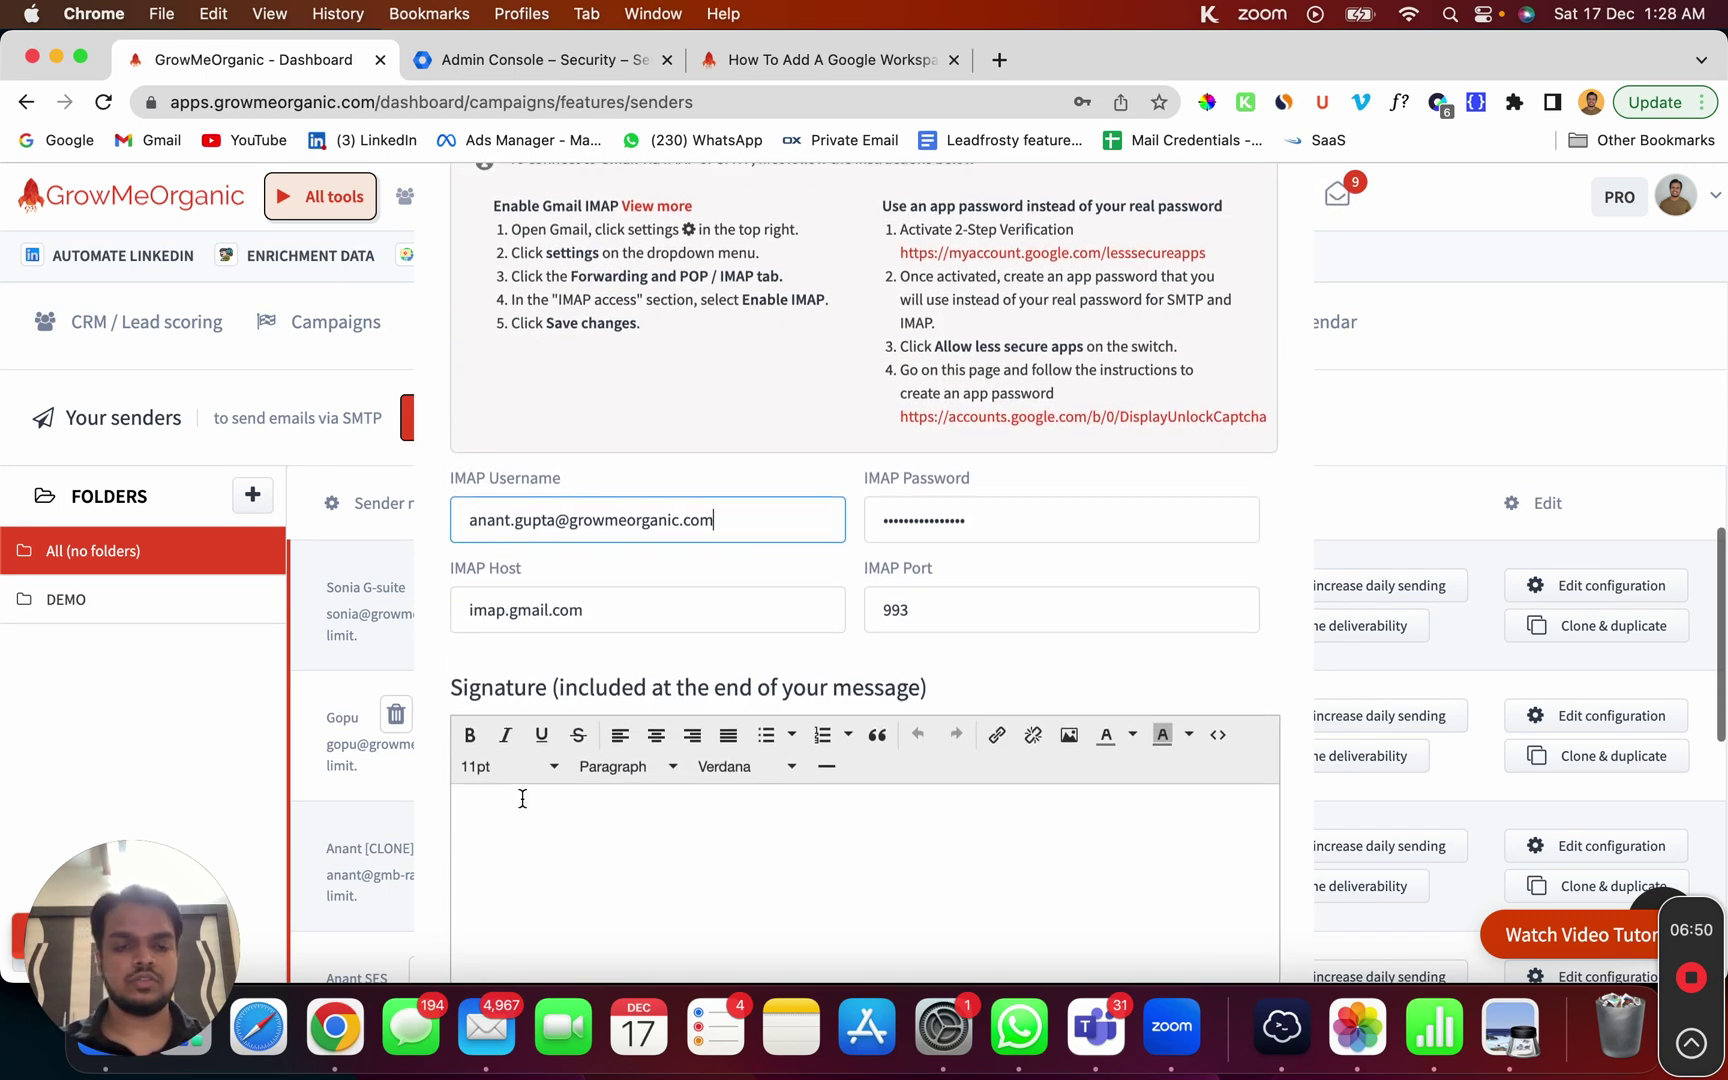
scroll(522, 798, "down", 2)
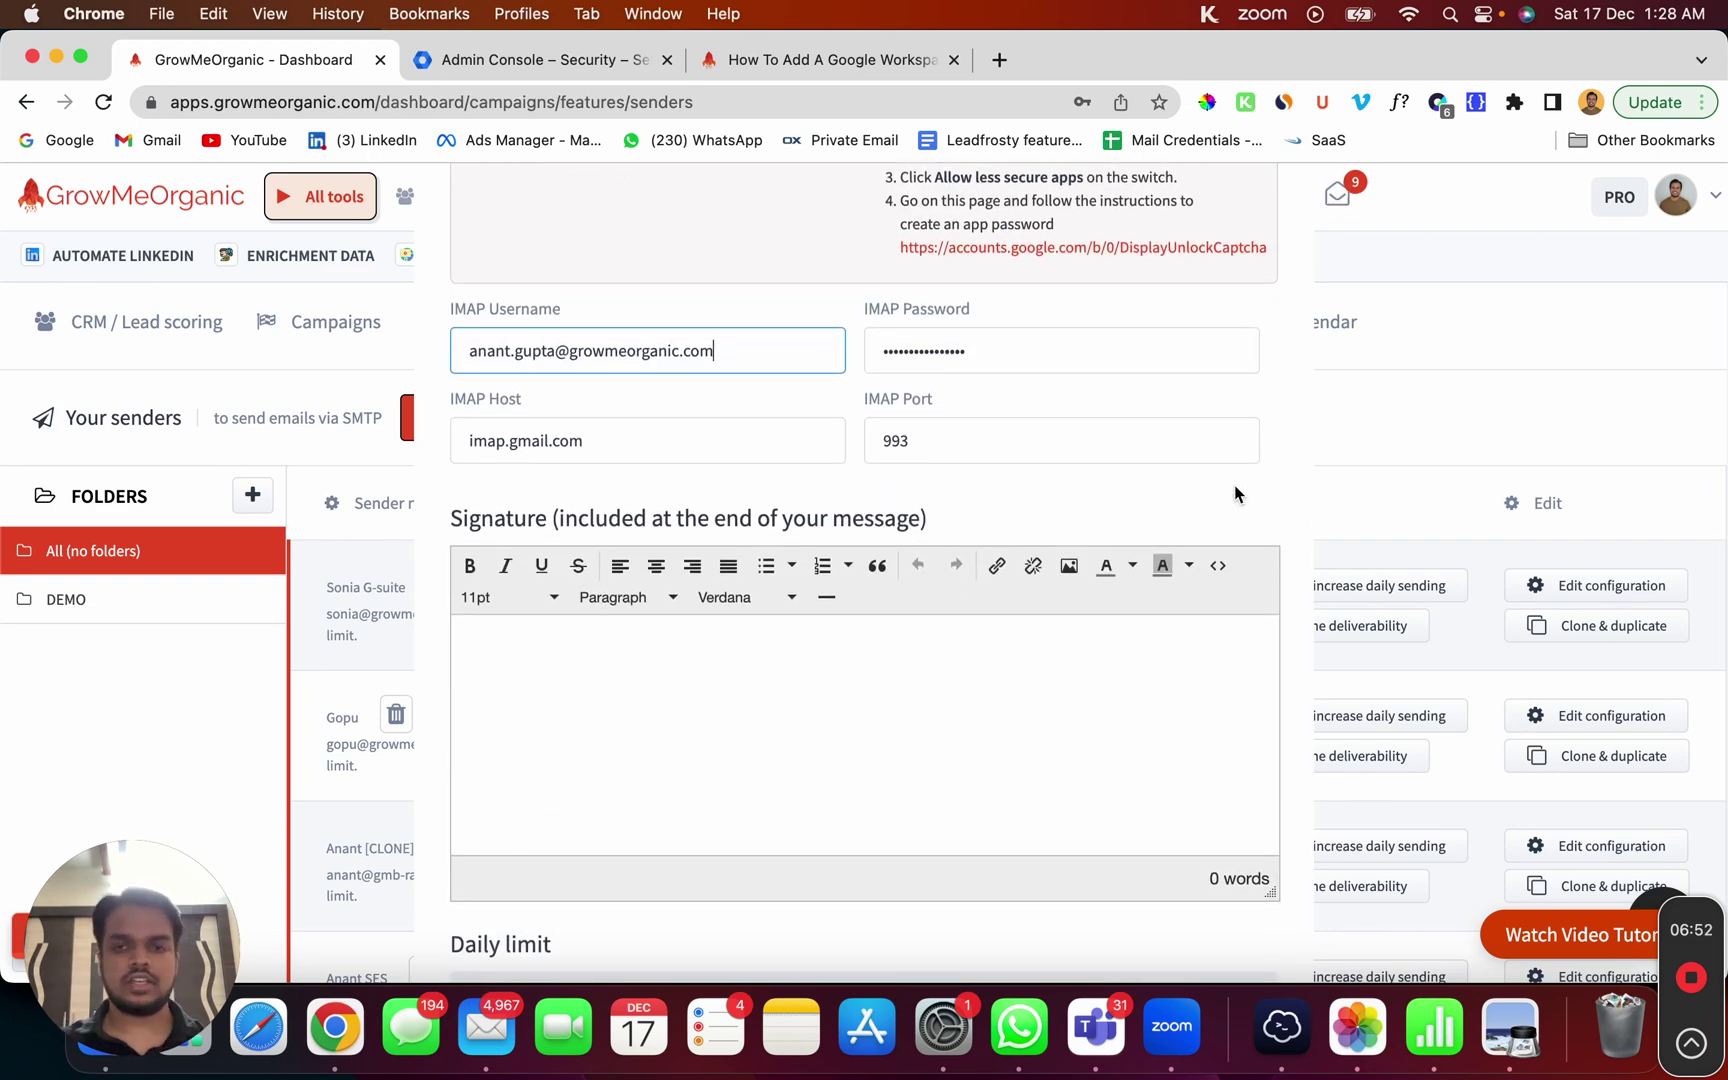
Step: Glance at the empty signature source view, then set the sender's daily limit to 15
left_click(1218, 567)
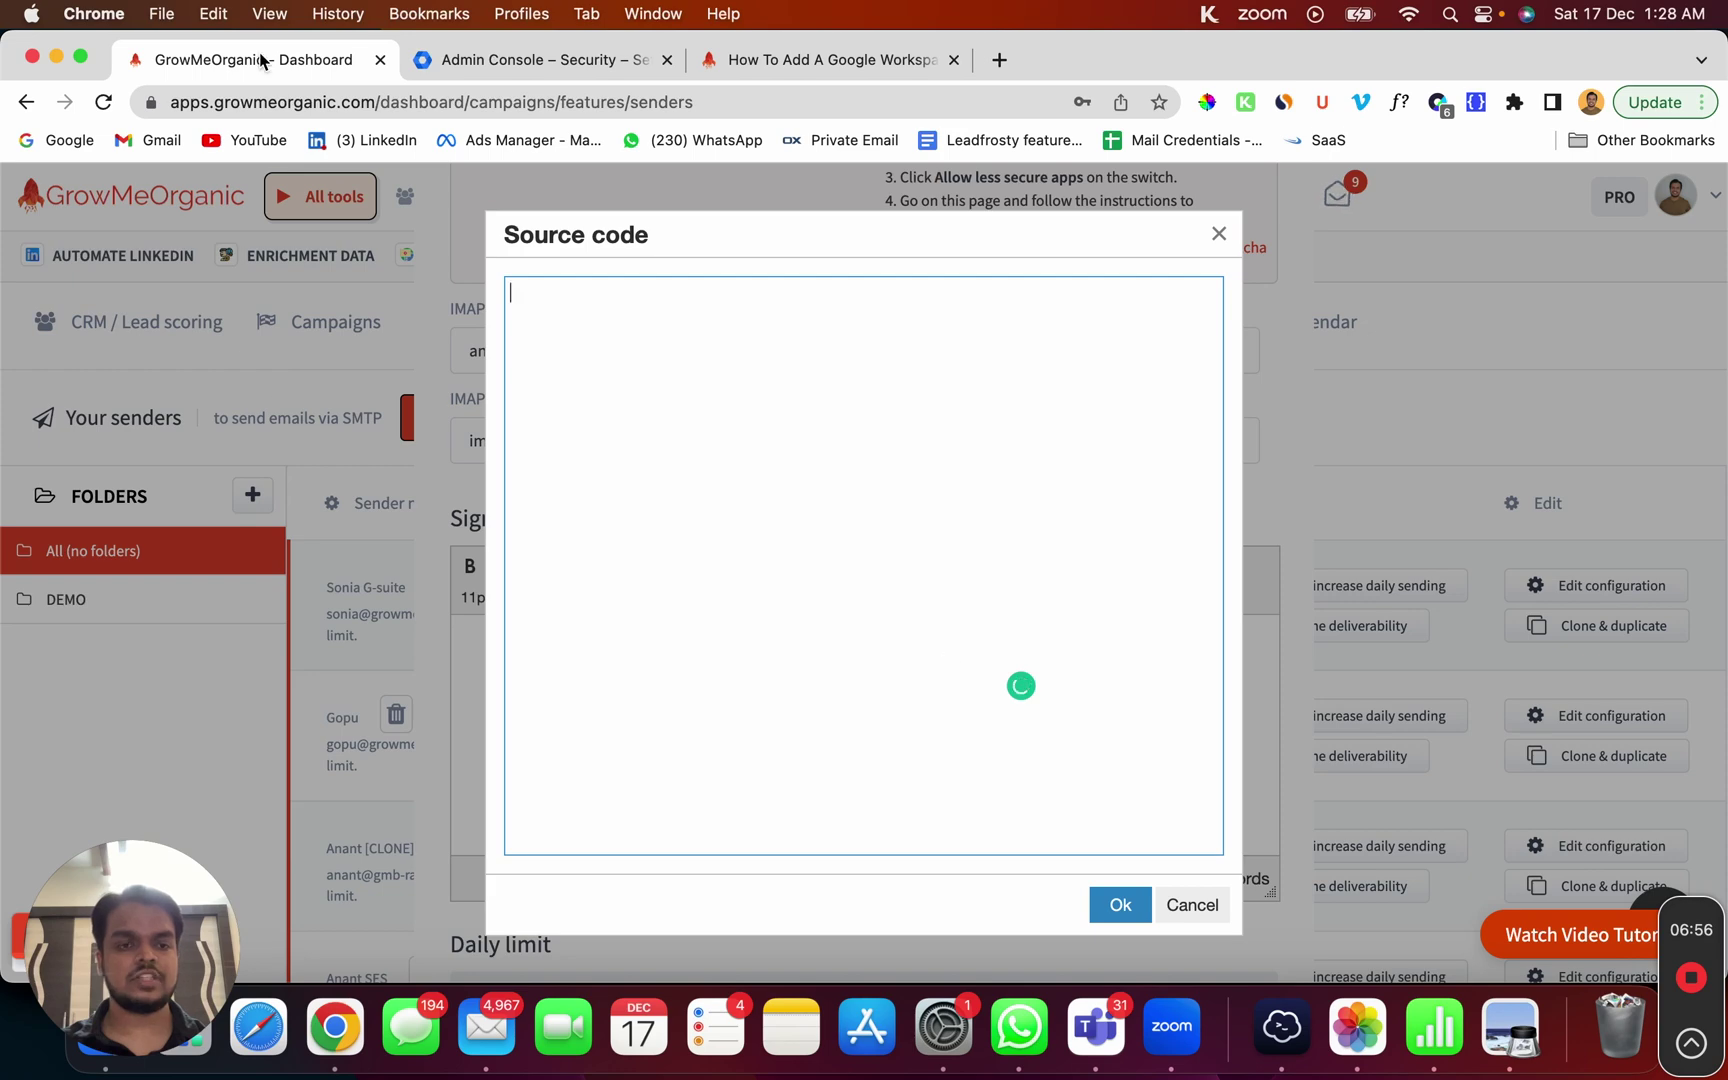
left_click(1219, 234)
scroll(1070, 590, "down", 3)
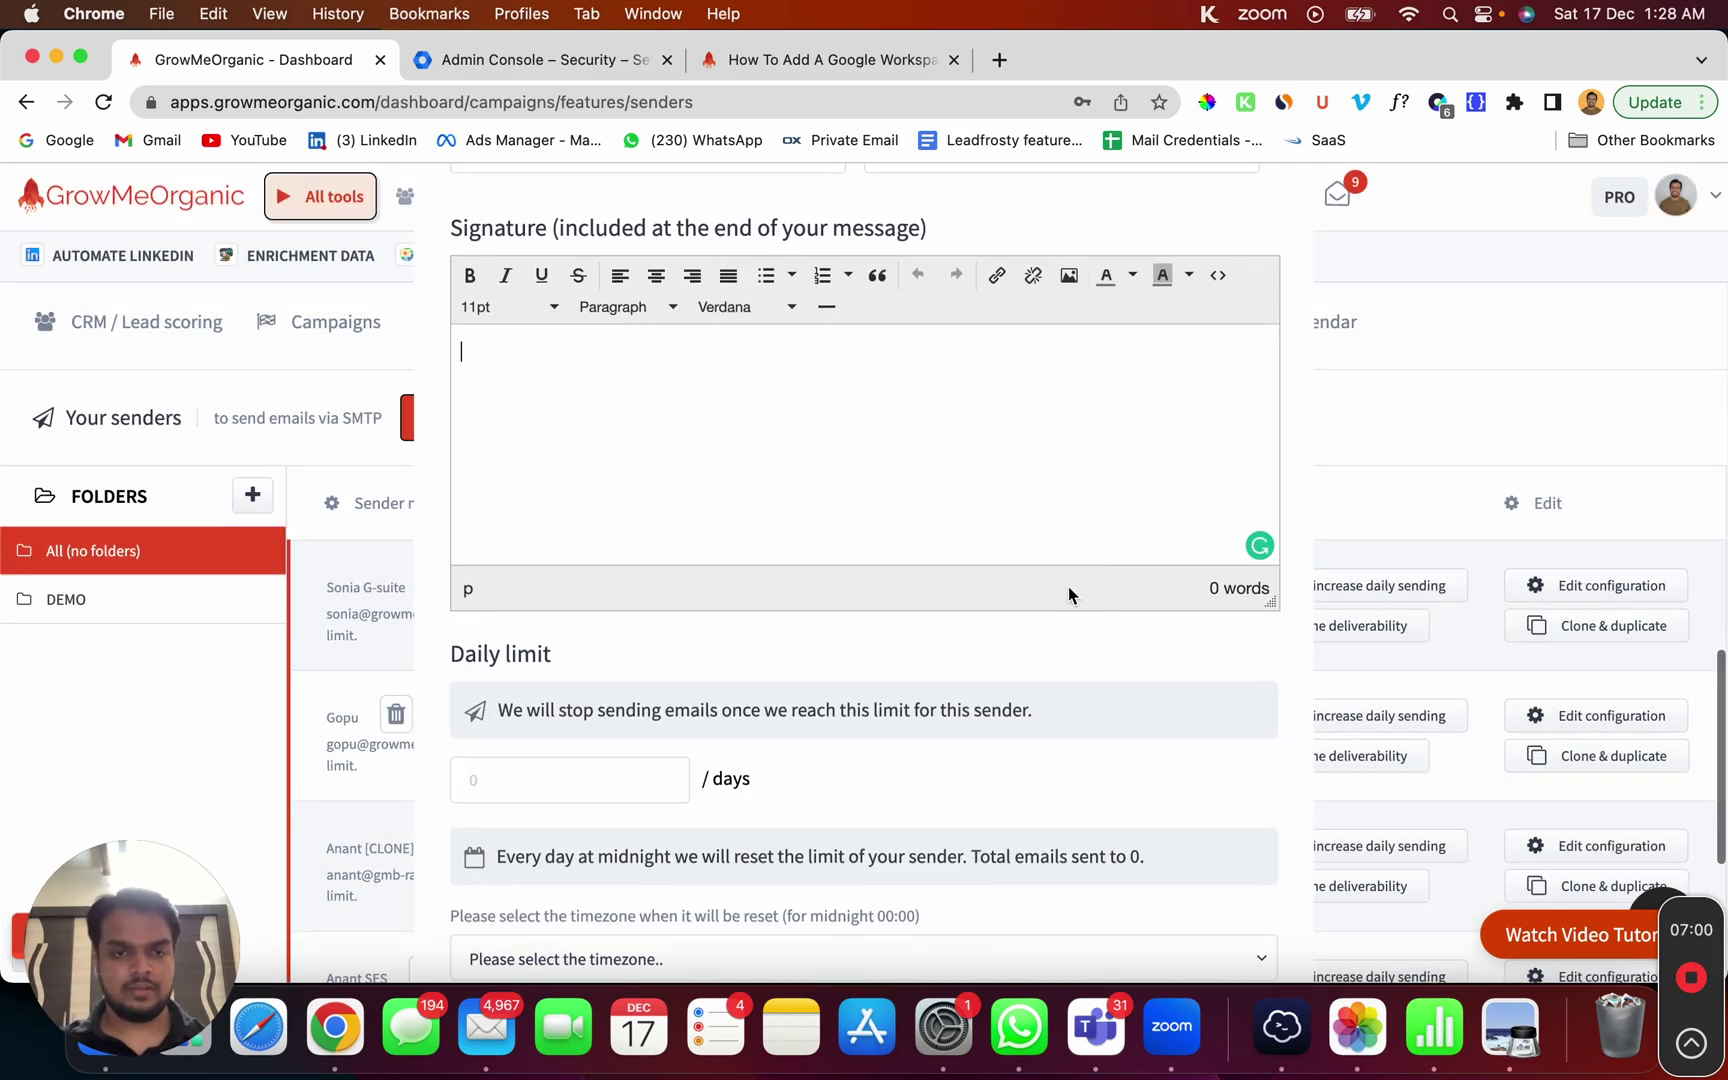
left_click(607, 790)
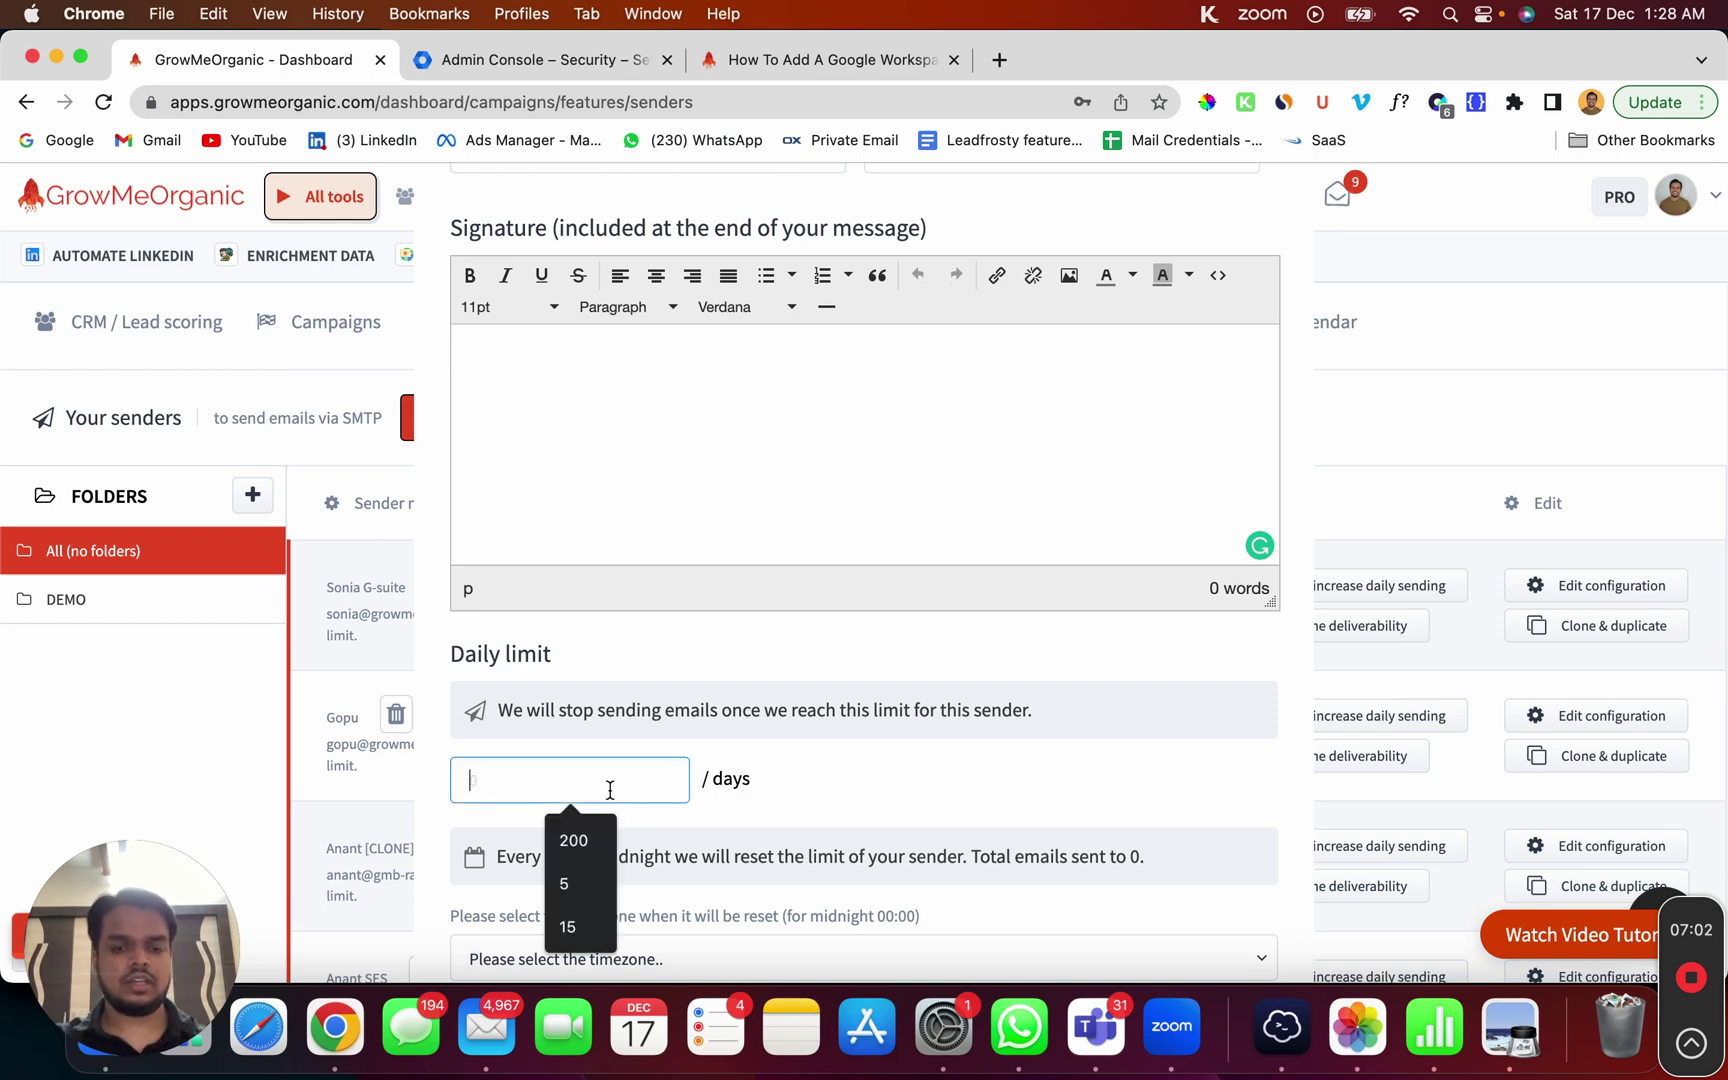
type("15")
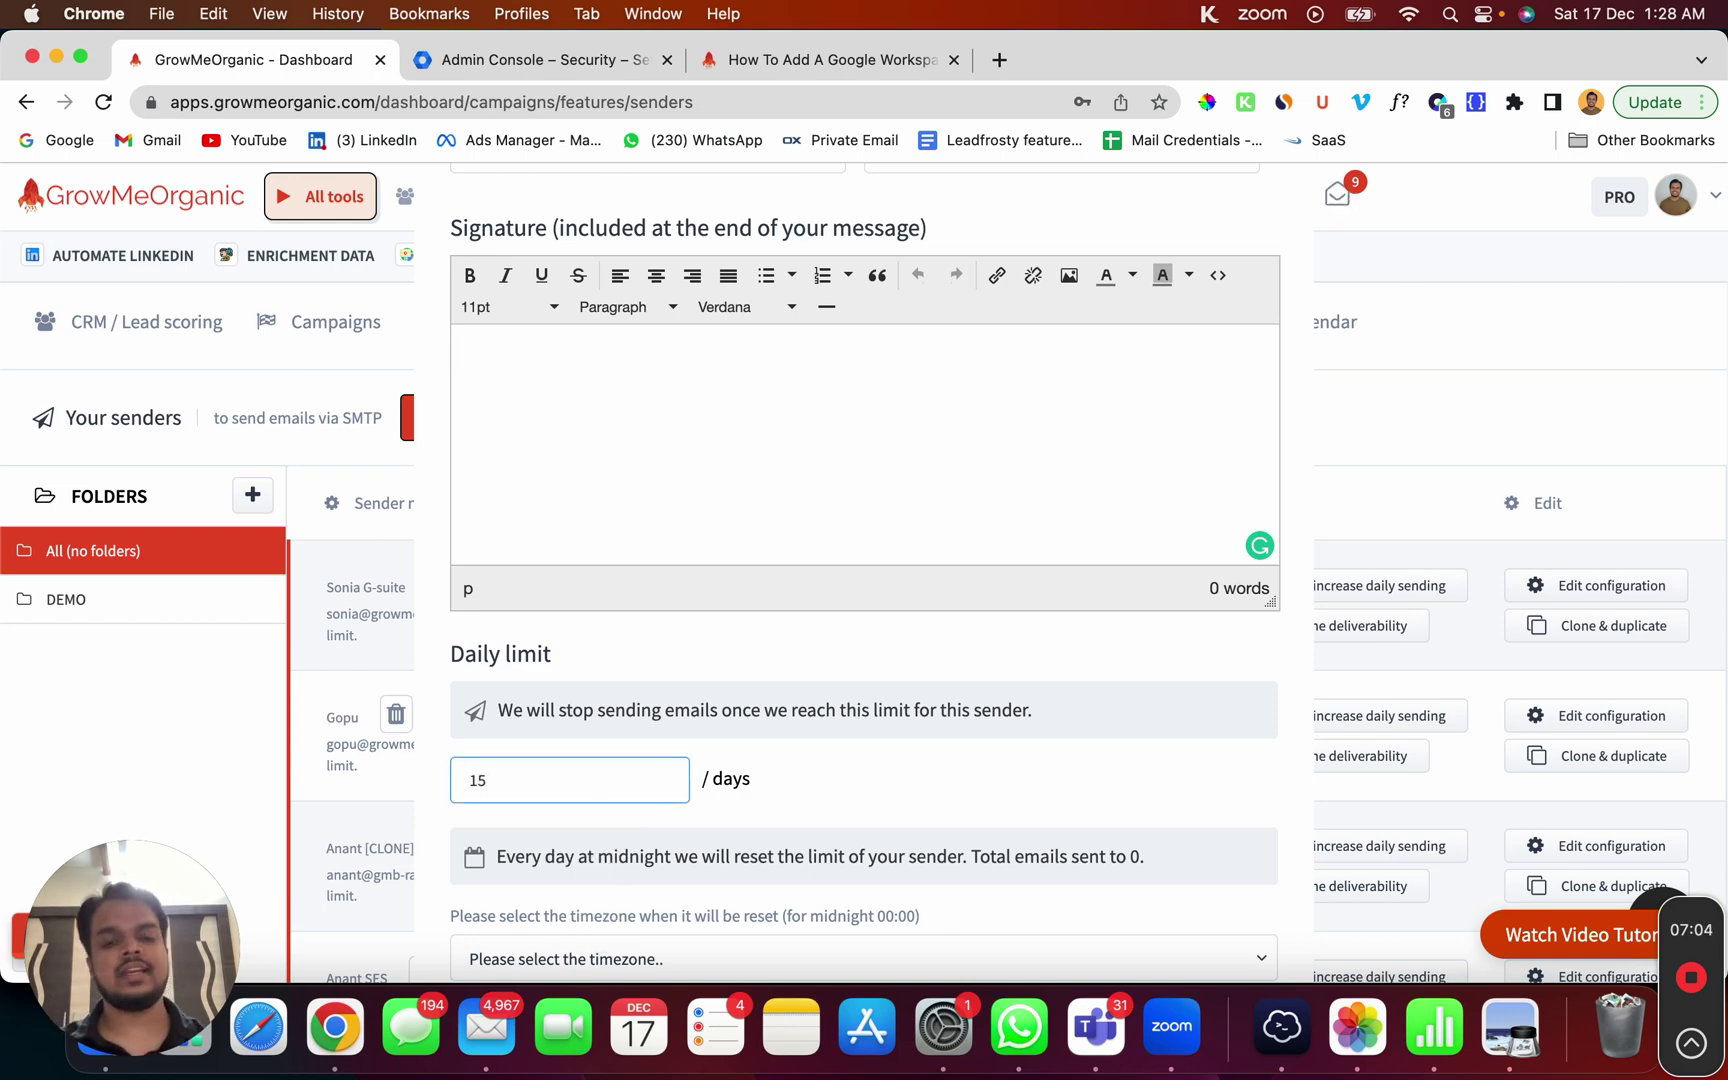
Step: Set the reset timezone to (GMT-10:00) Hawaii and the tracking domain to ckclick.com
scroll(605, 795, "down", 3)
left_click(565, 778)
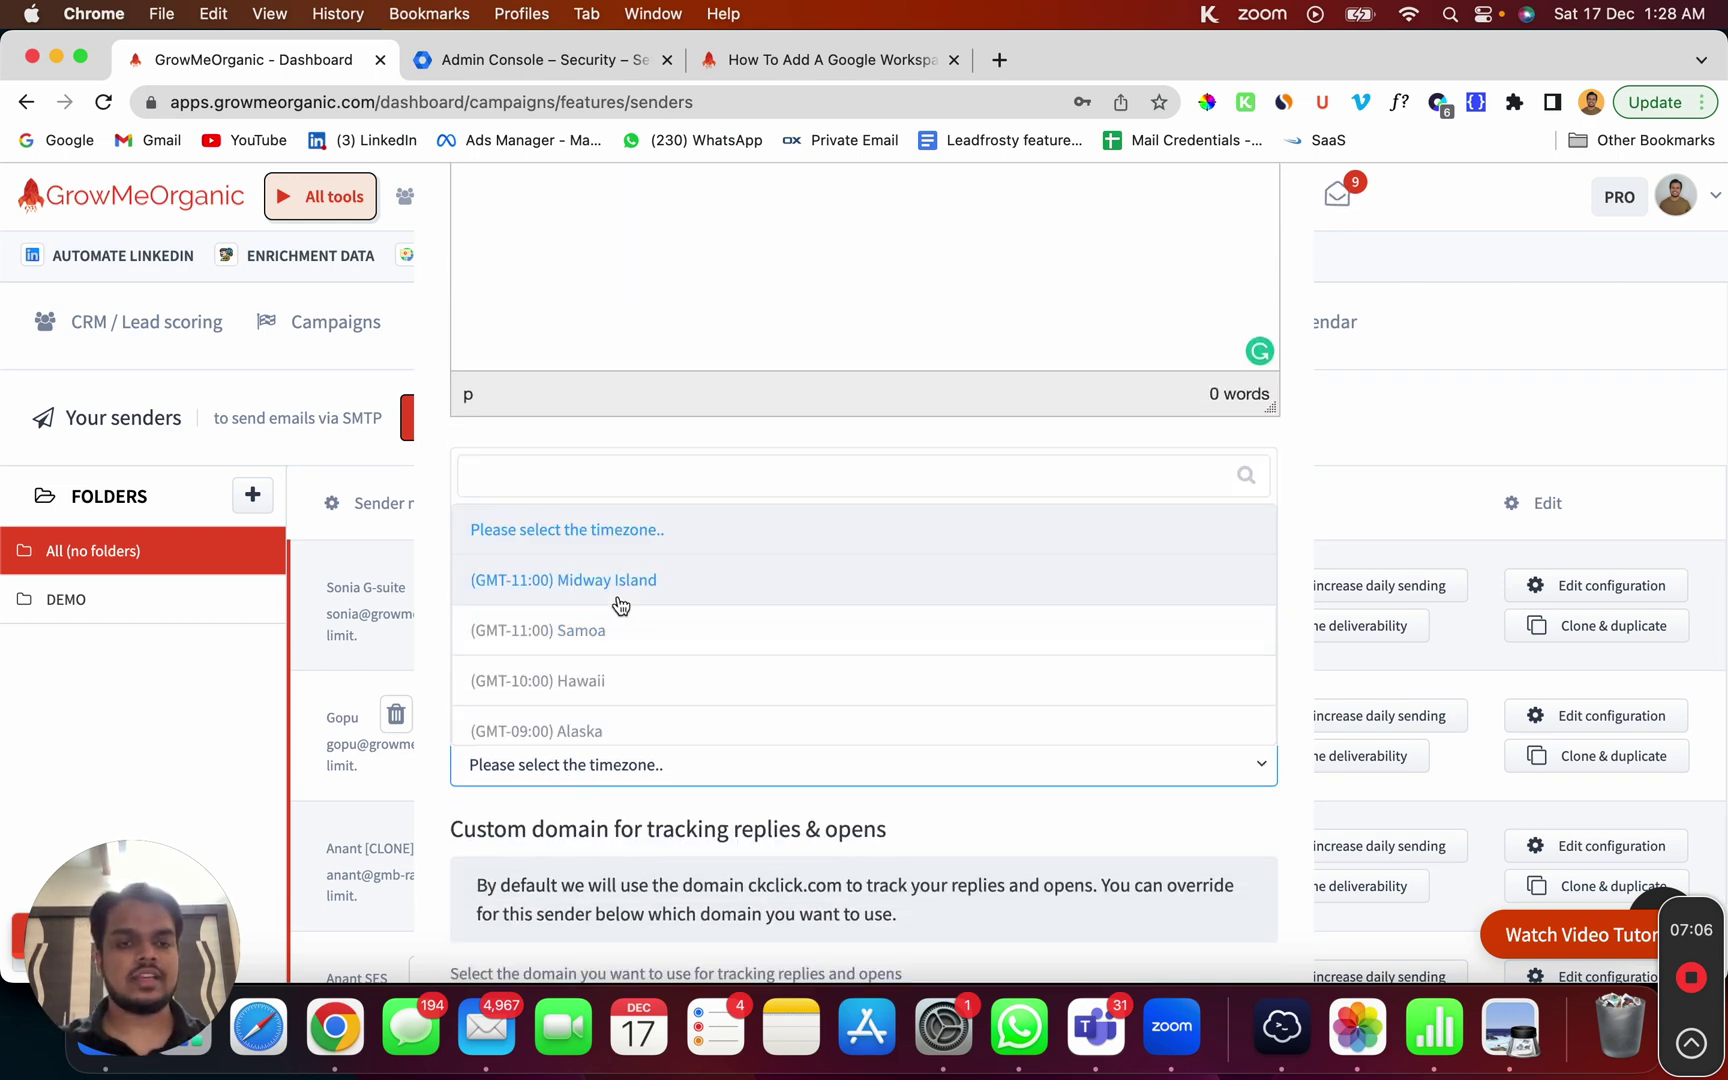
left_click(655, 709)
scroll(650, 710, "down", 3)
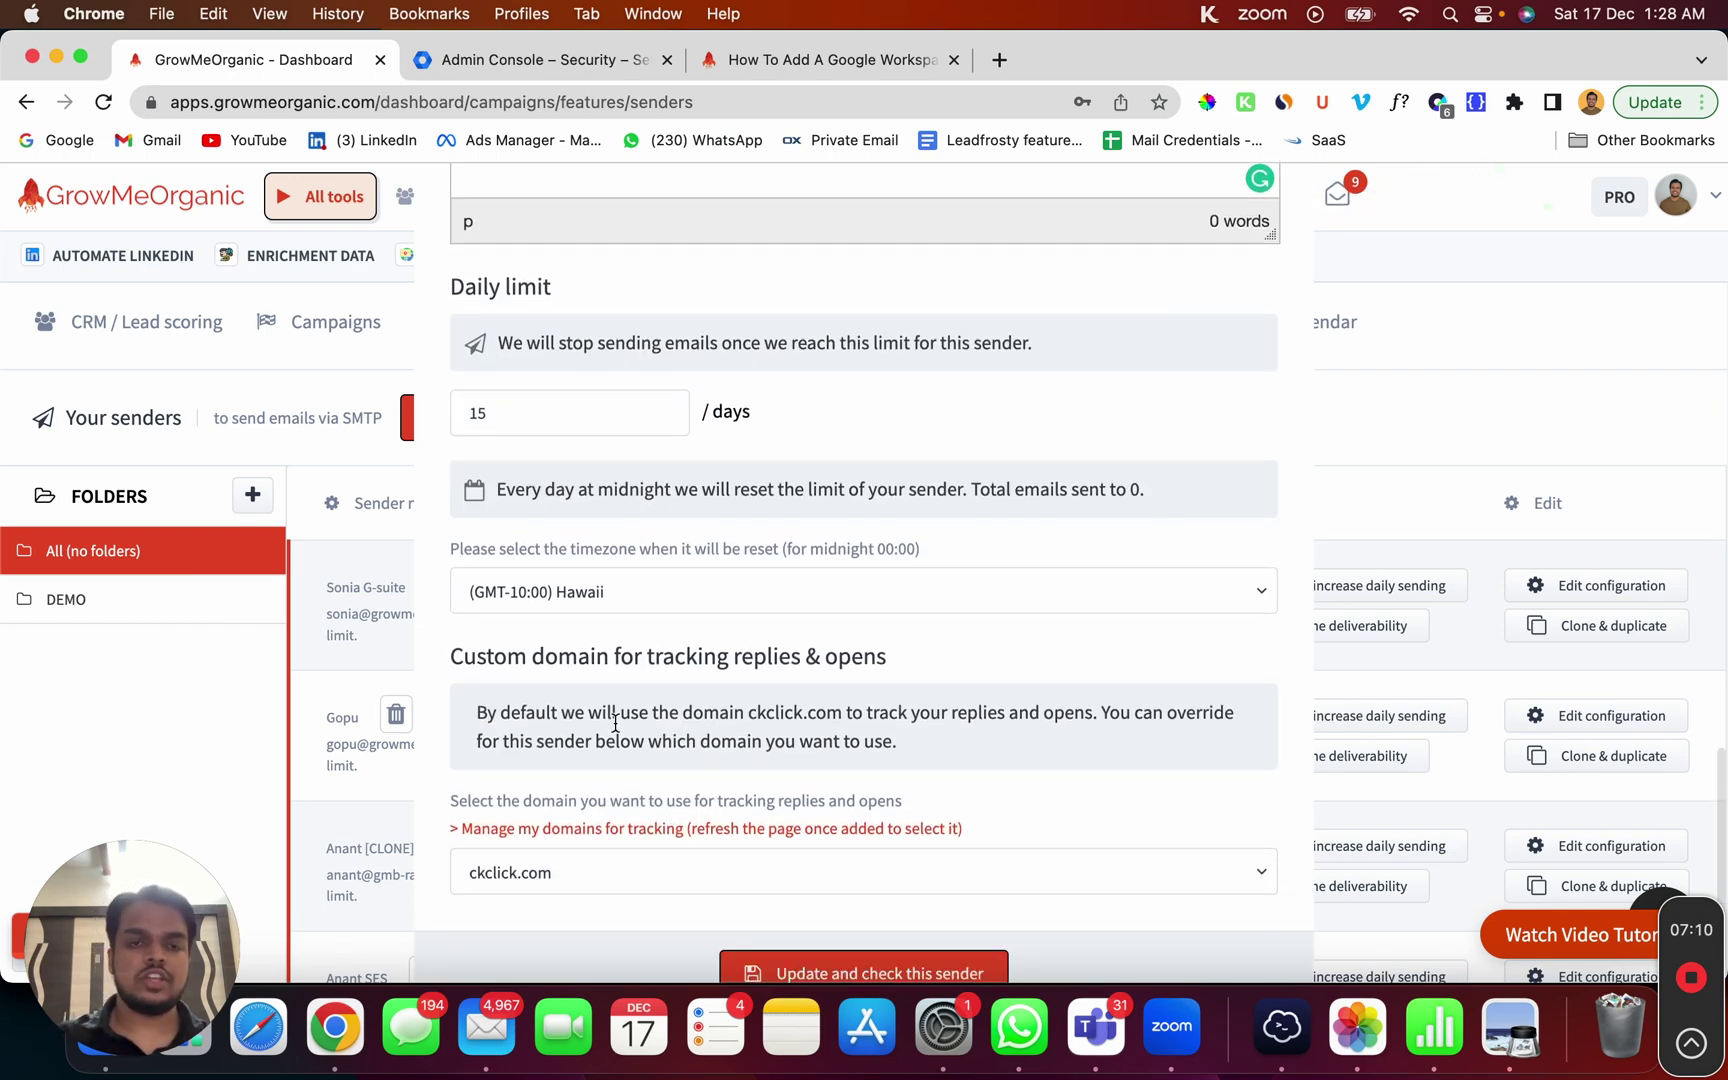
scroll(585, 875, "down", 2)
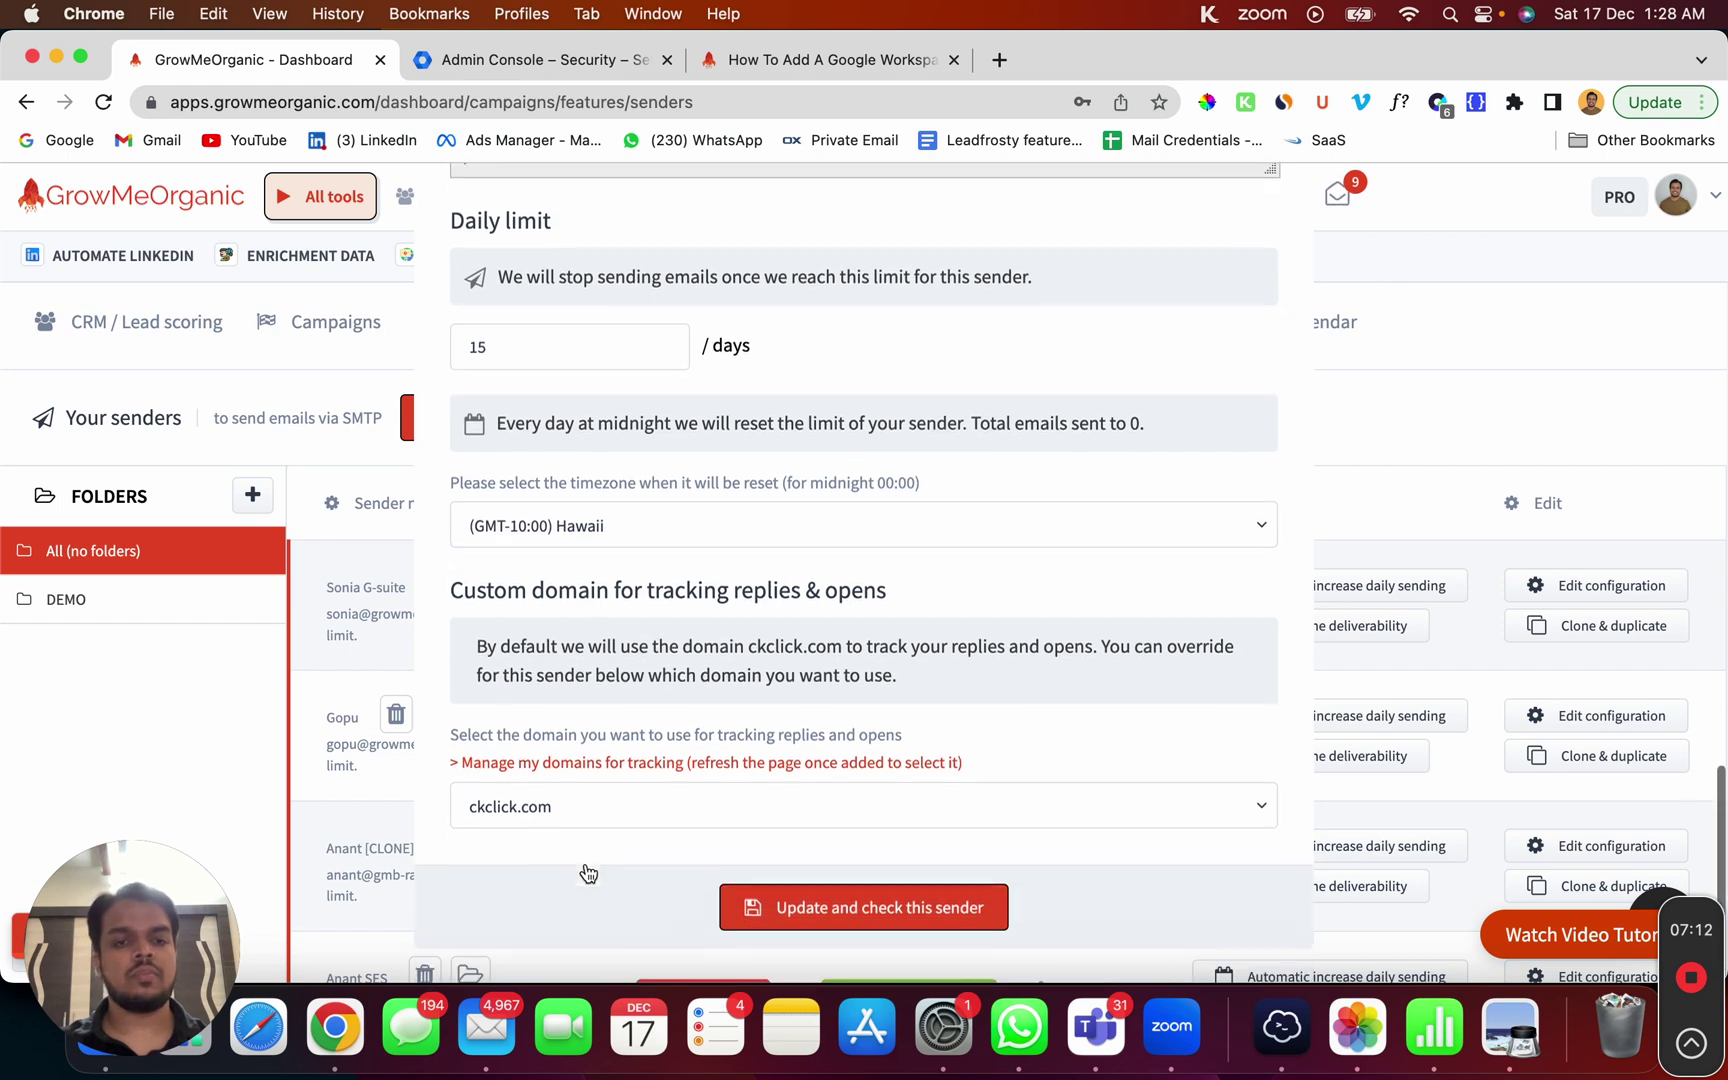
left_click(688, 823)
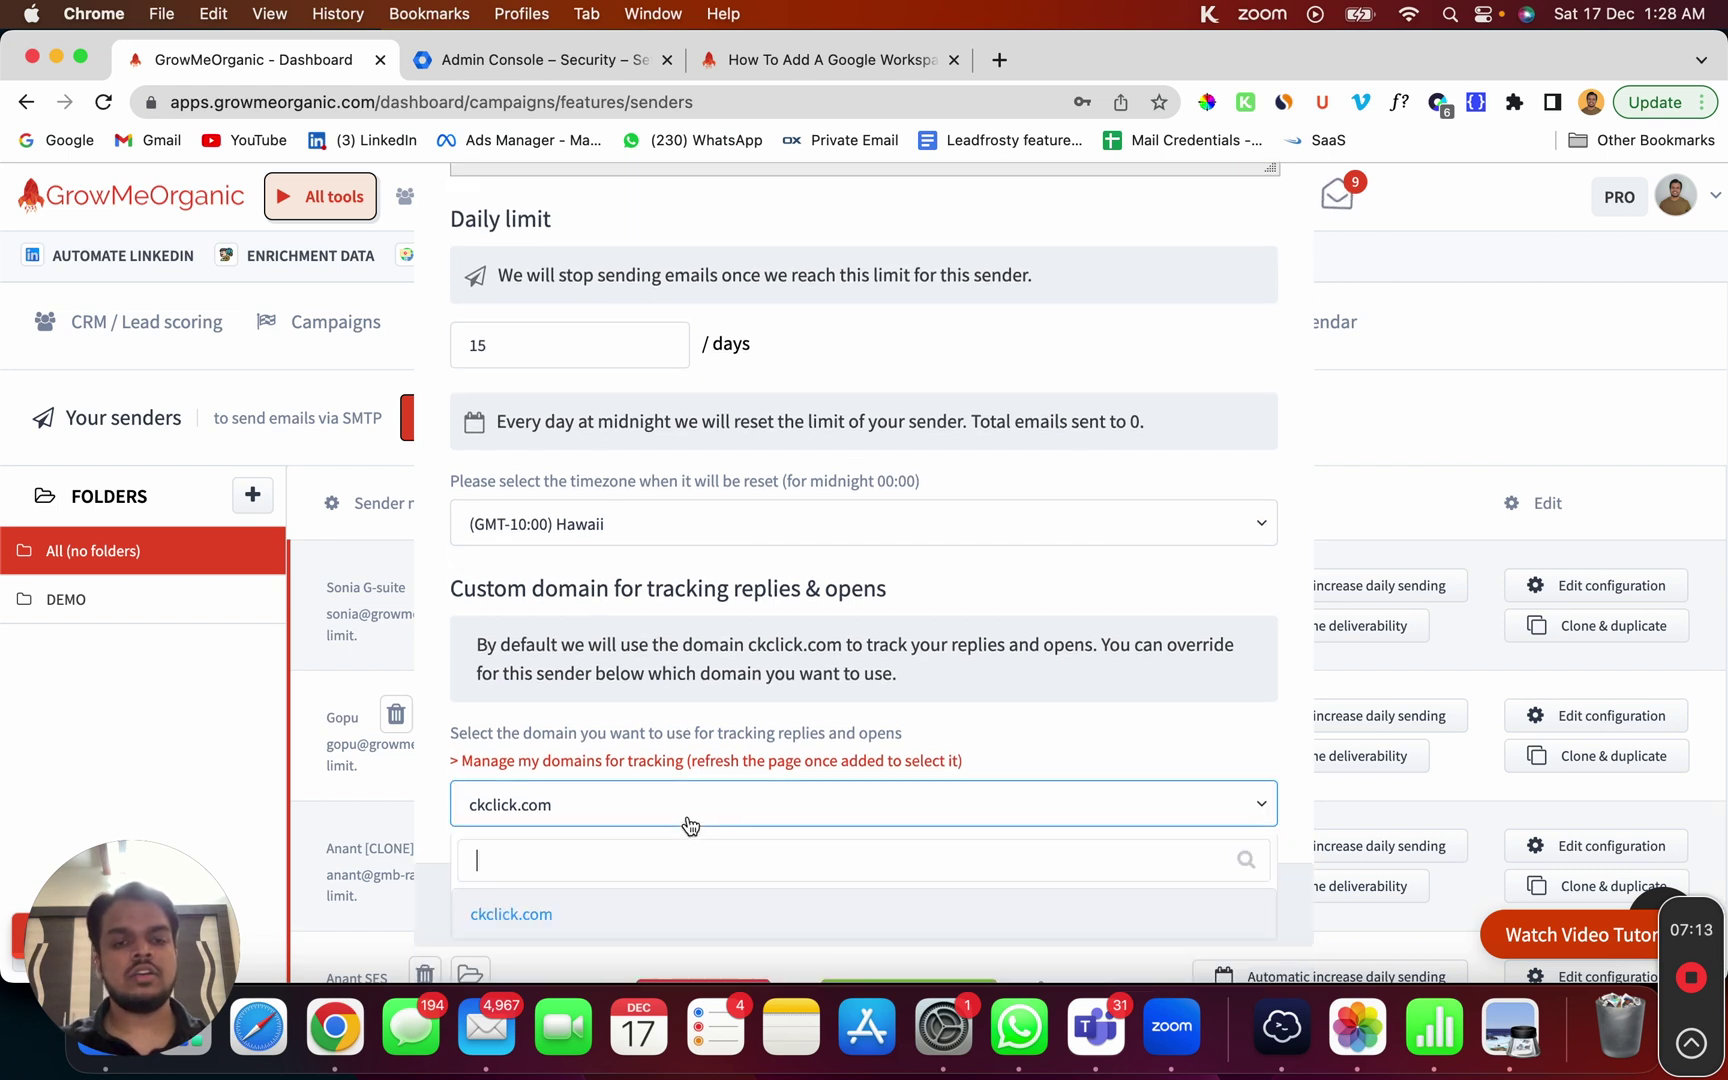
left_click(726, 911)
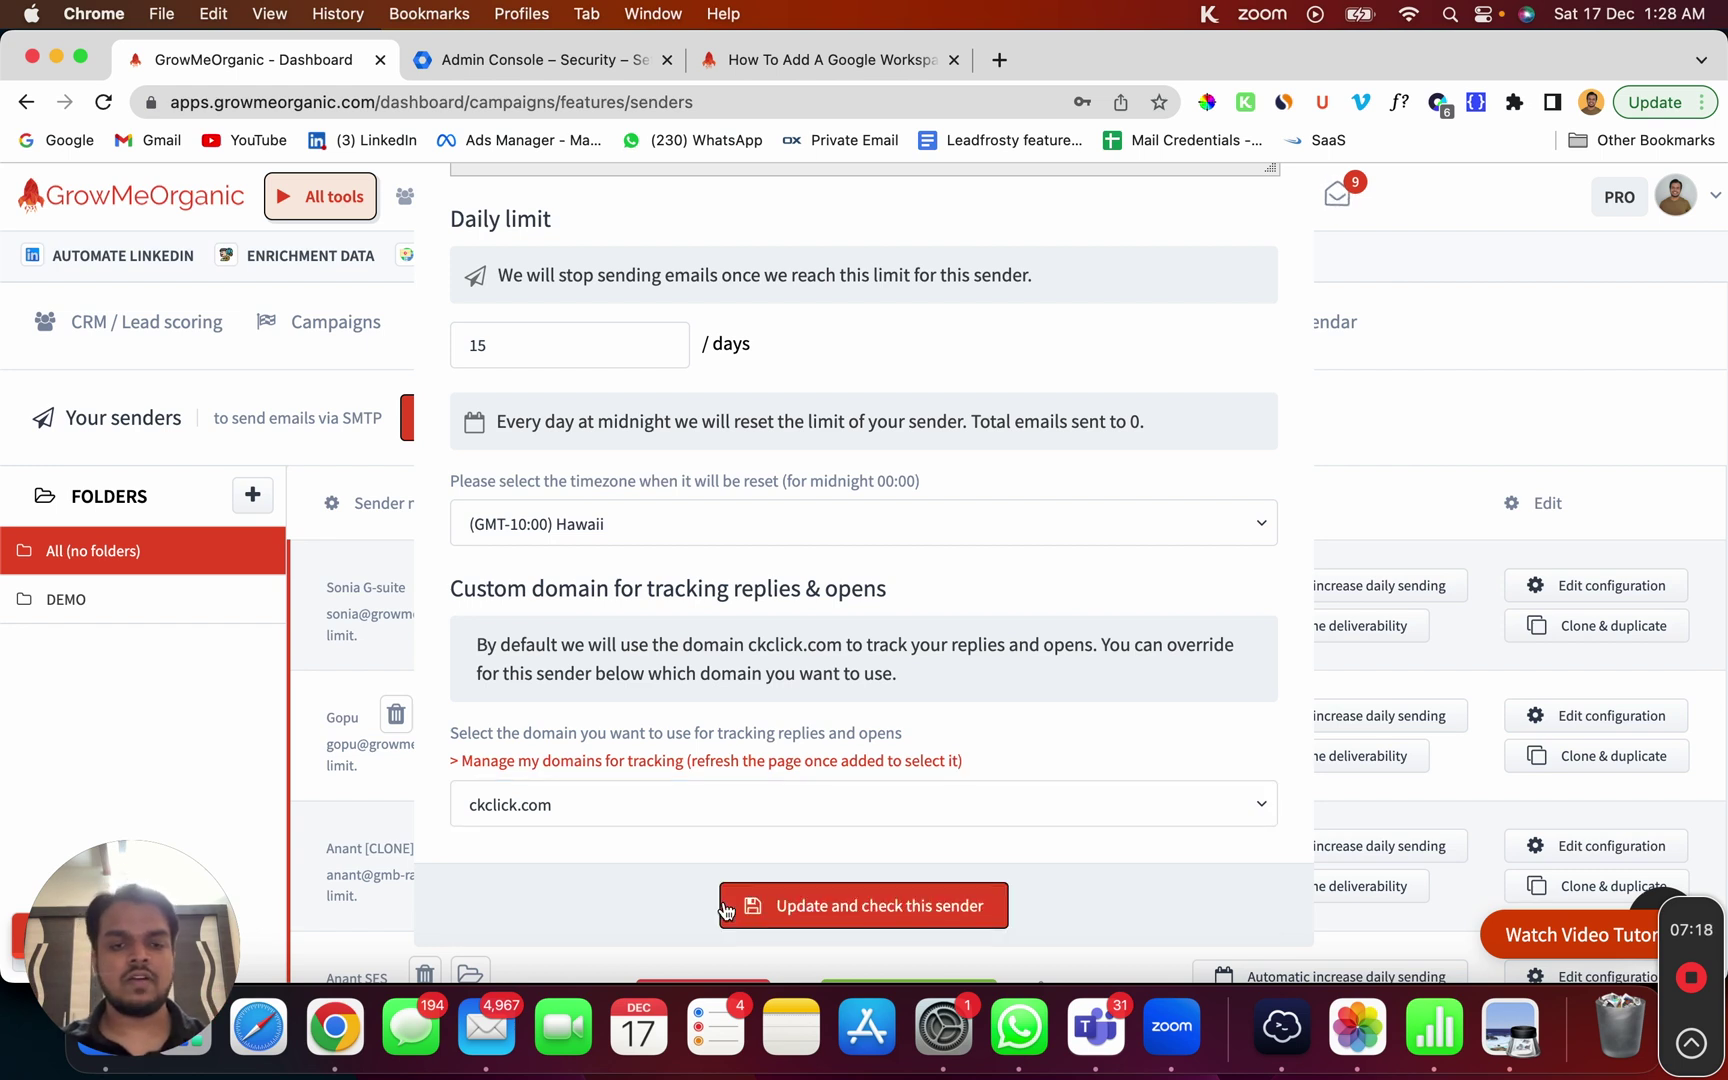
Step: Update and check the sender, then highlight its name and address in the senders list
left_click(850, 908)
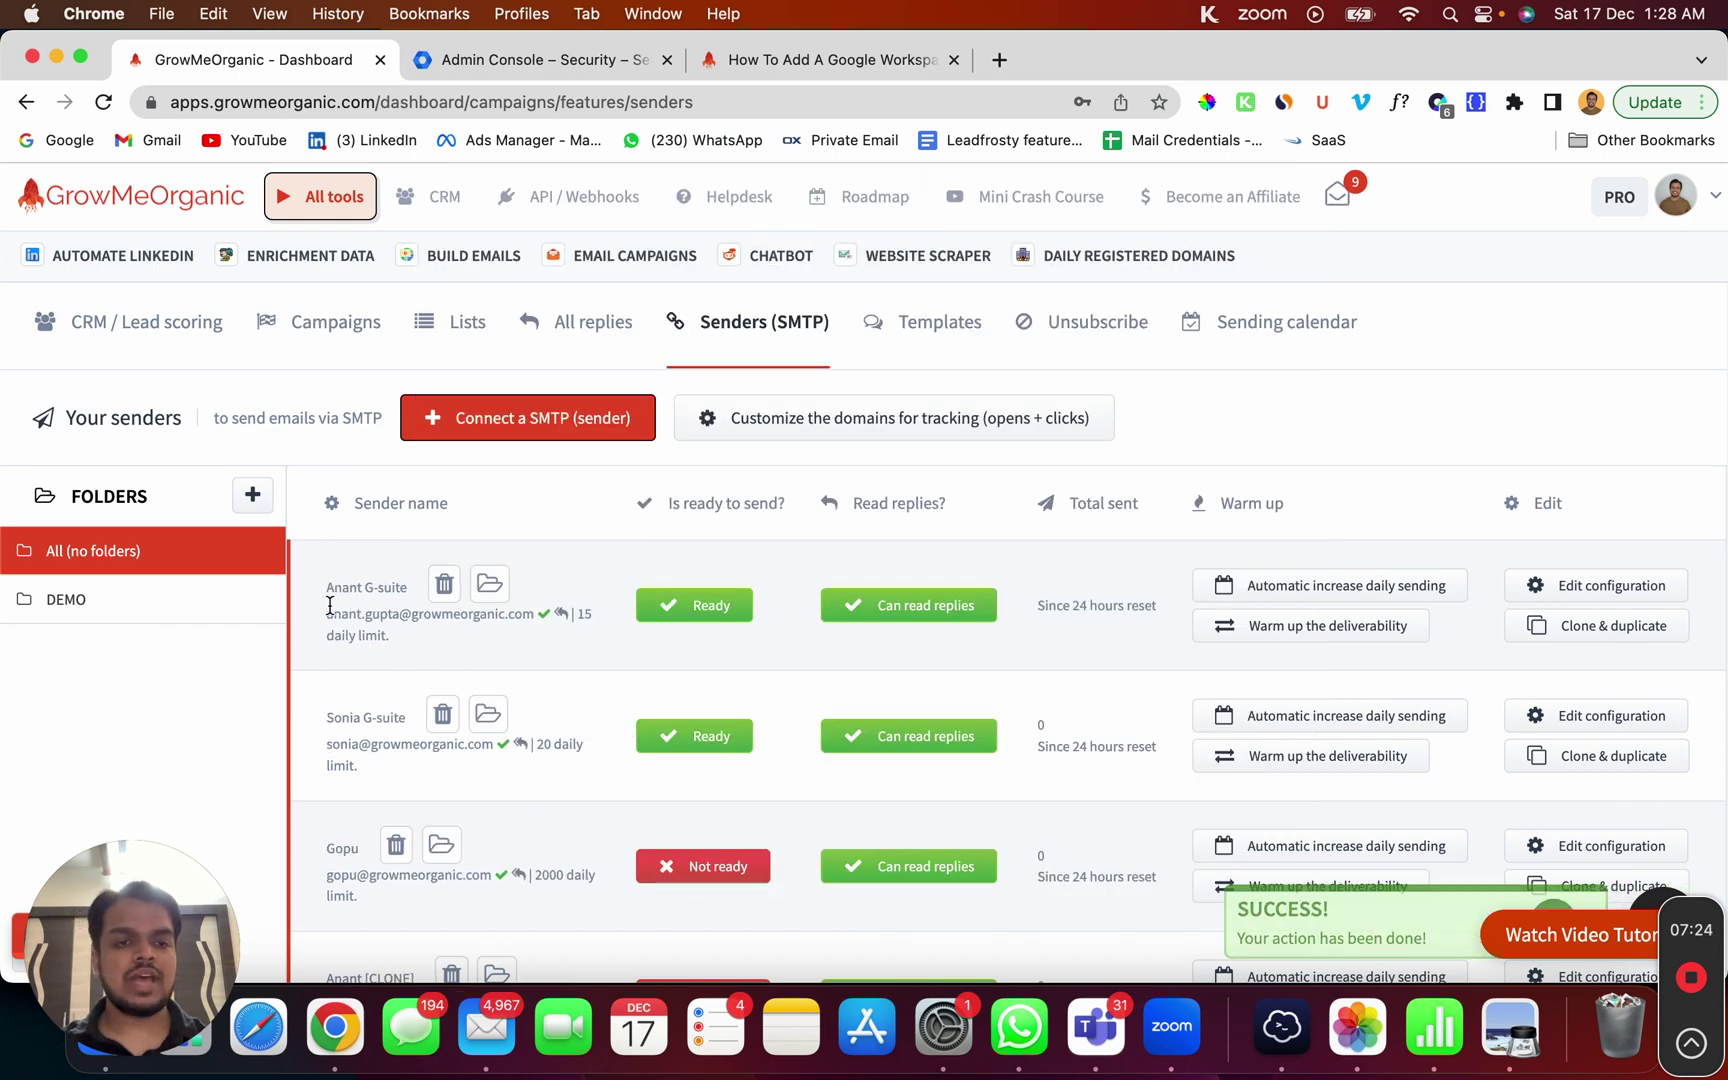
left_click_drag(330, 605, 540, 628)
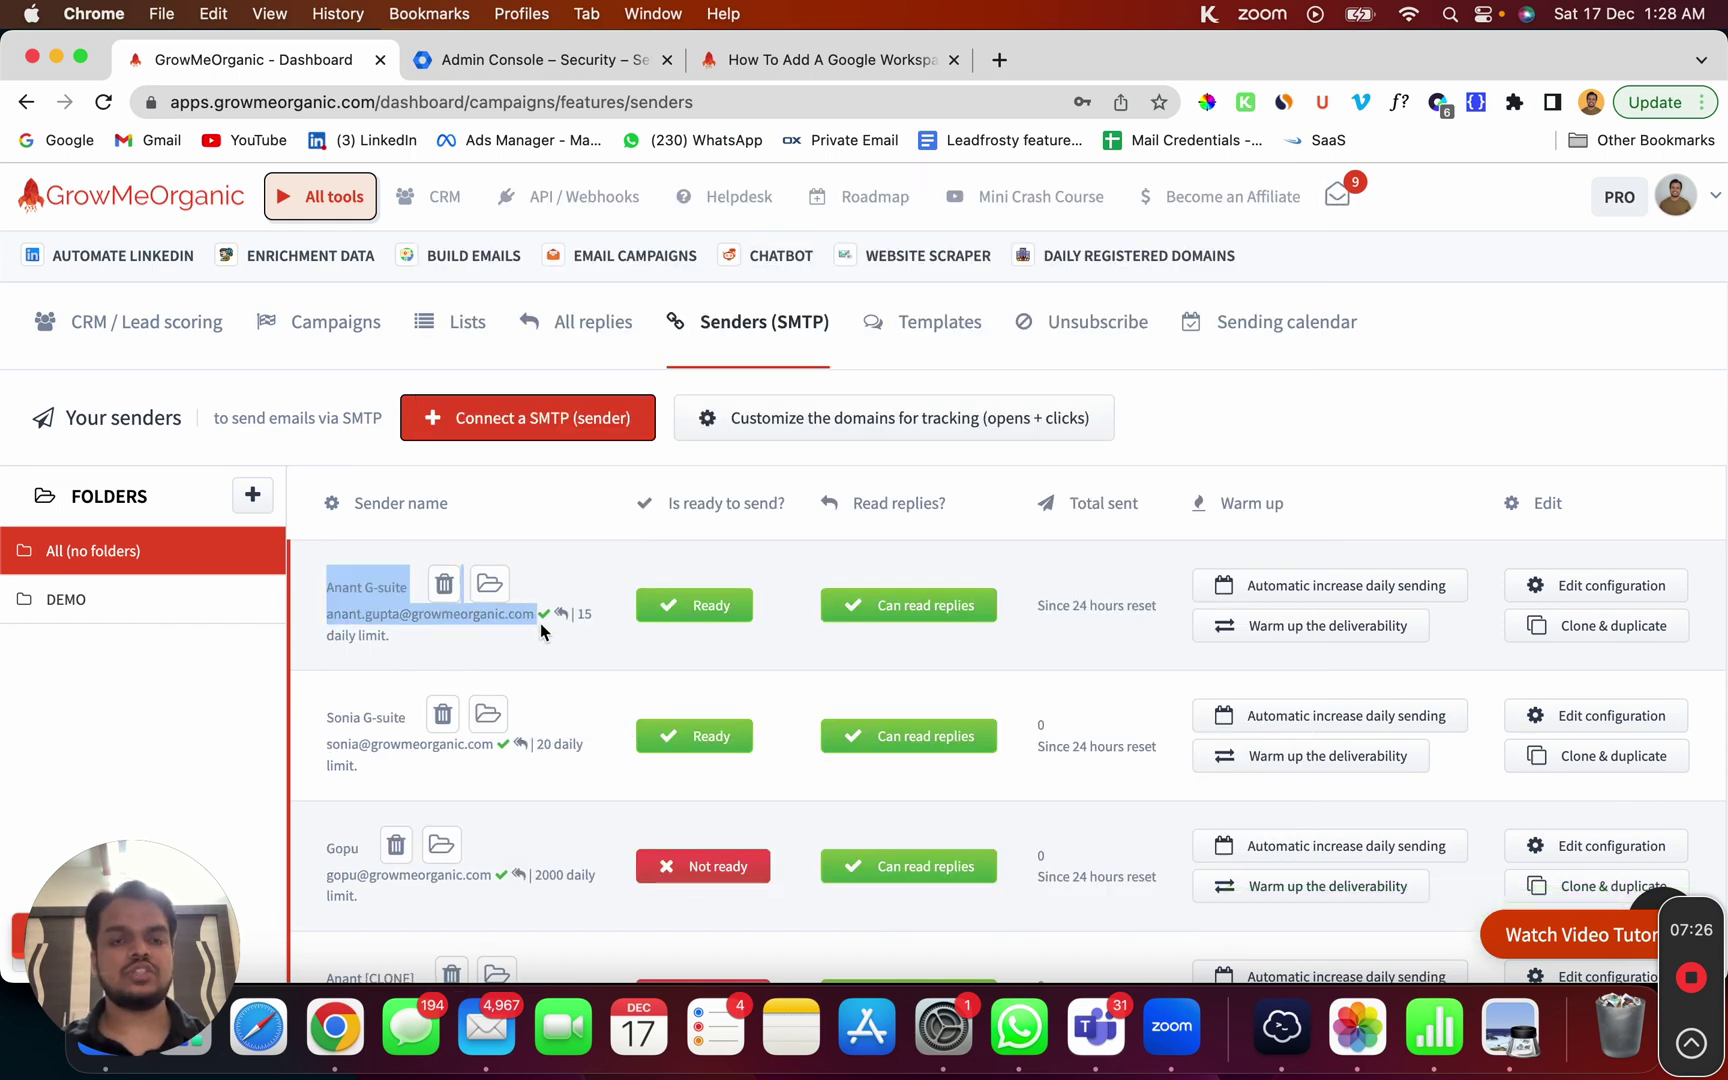